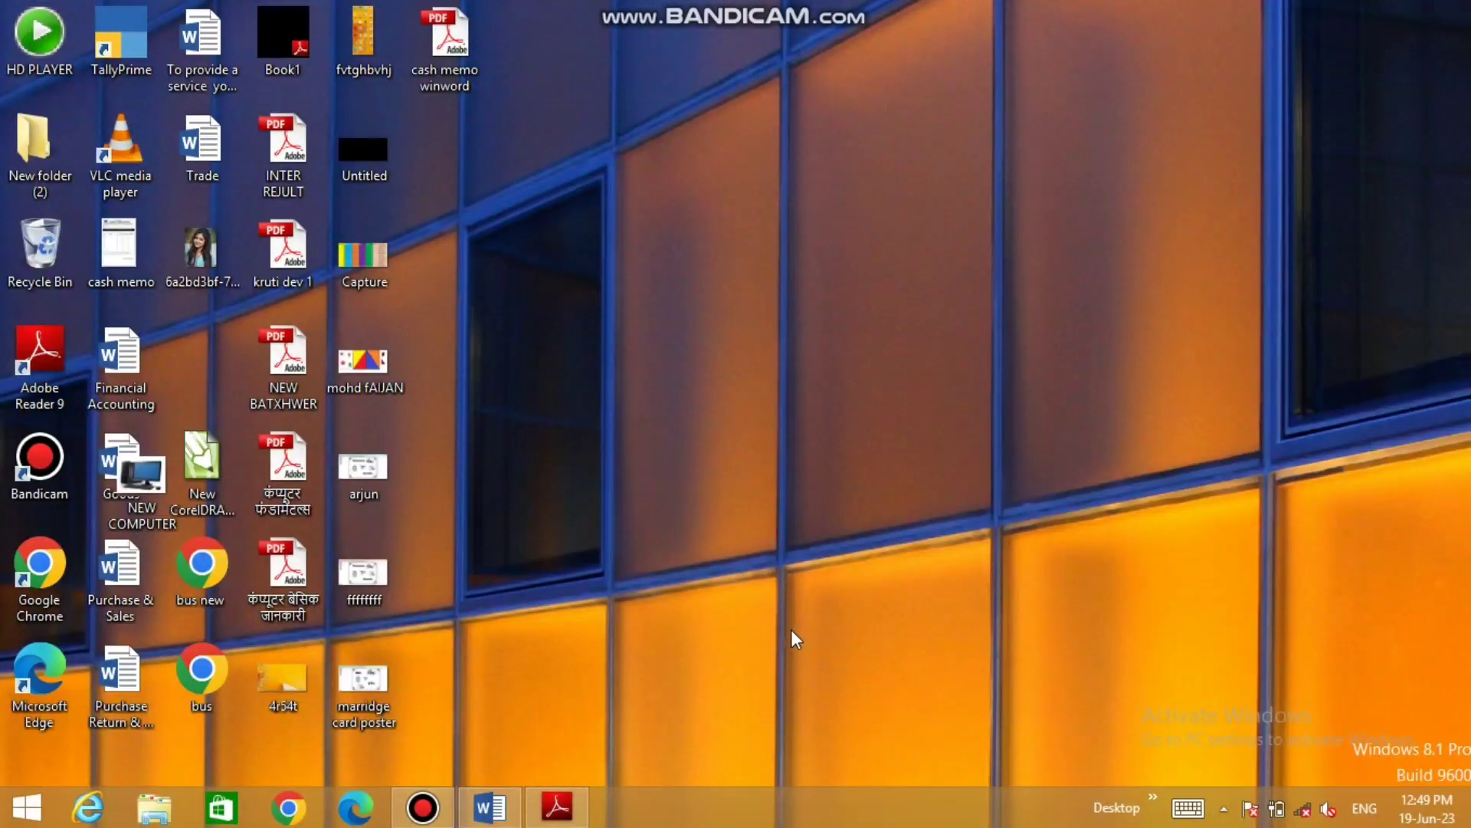
Check the reference cash memo PDF, then scroll through the finished Advance Computers invoice in Word
{"action": "left_click", "coordinate": [554, 811]}
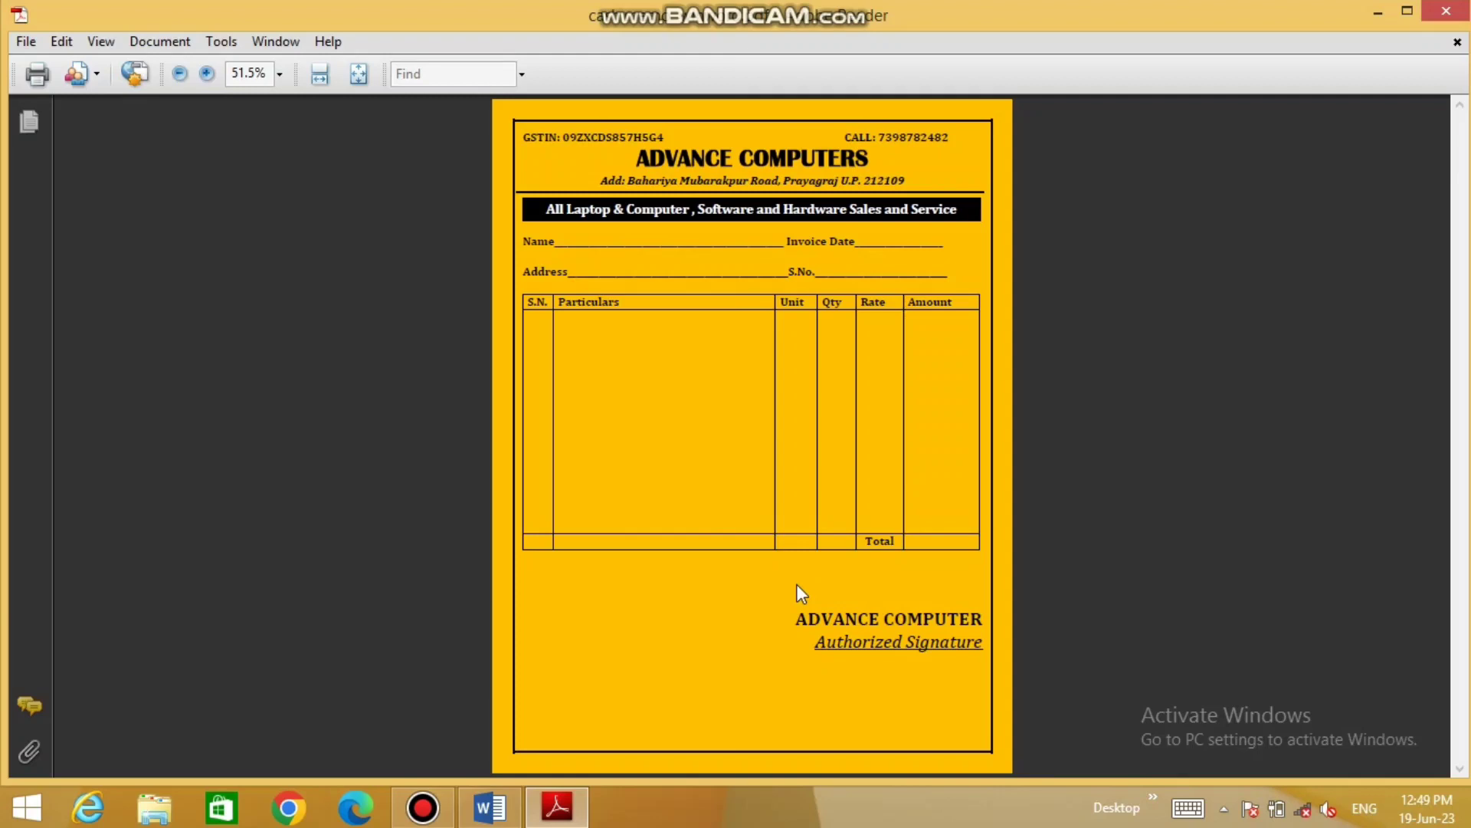
{"action": "left_click", "coordinate": [1375, 14]}
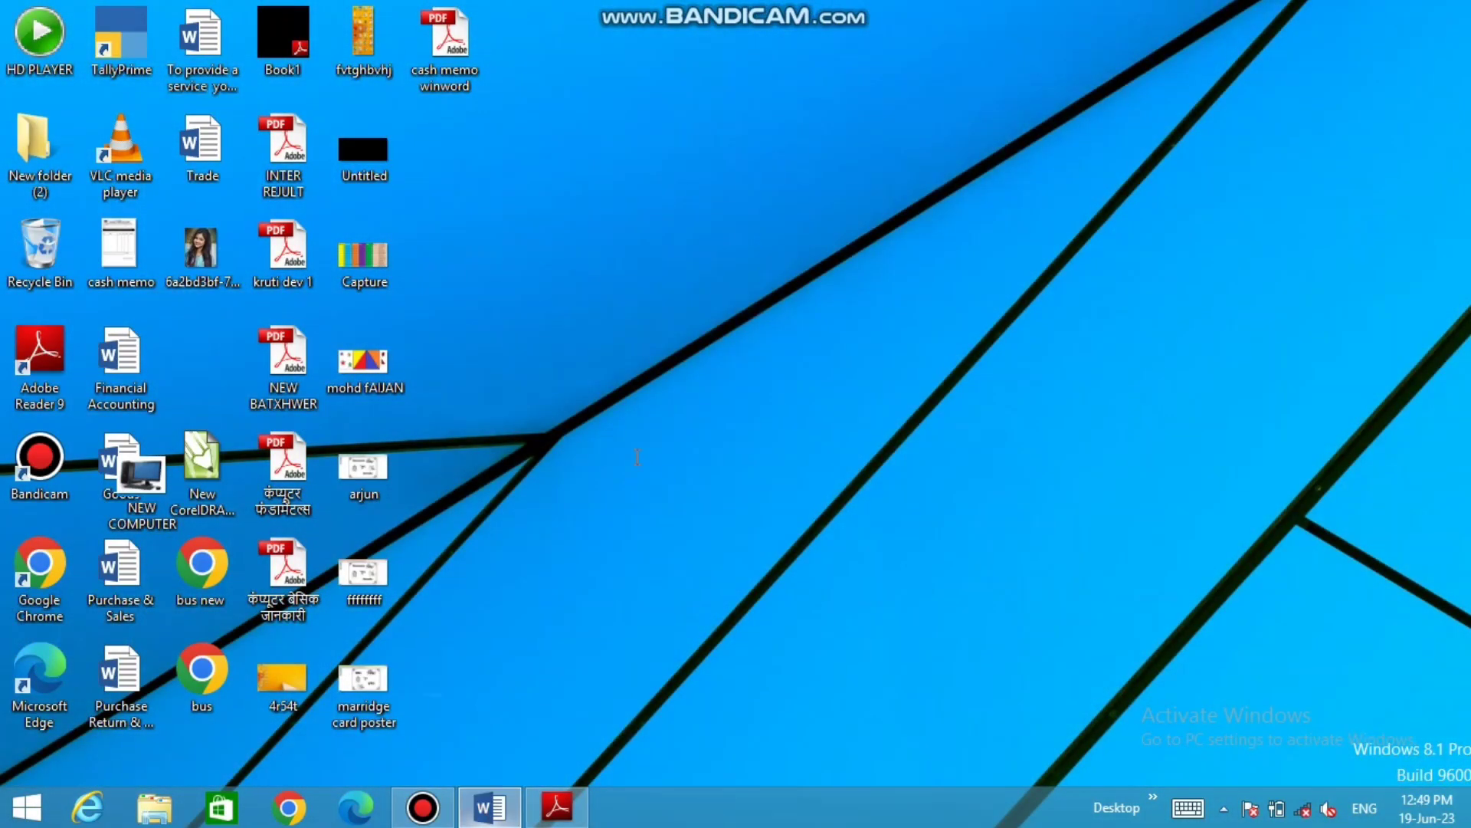
{"action": "left_click", "coordinate": [475, 822]}
{"action": "scroll", "coordinate": [677, 475], "scroll_direction": "down", "scroll_amount": 3}
{"action": "scroll", "coordinate": [678, 471], "scroll_direction": "down", "scroll_amount": 3}
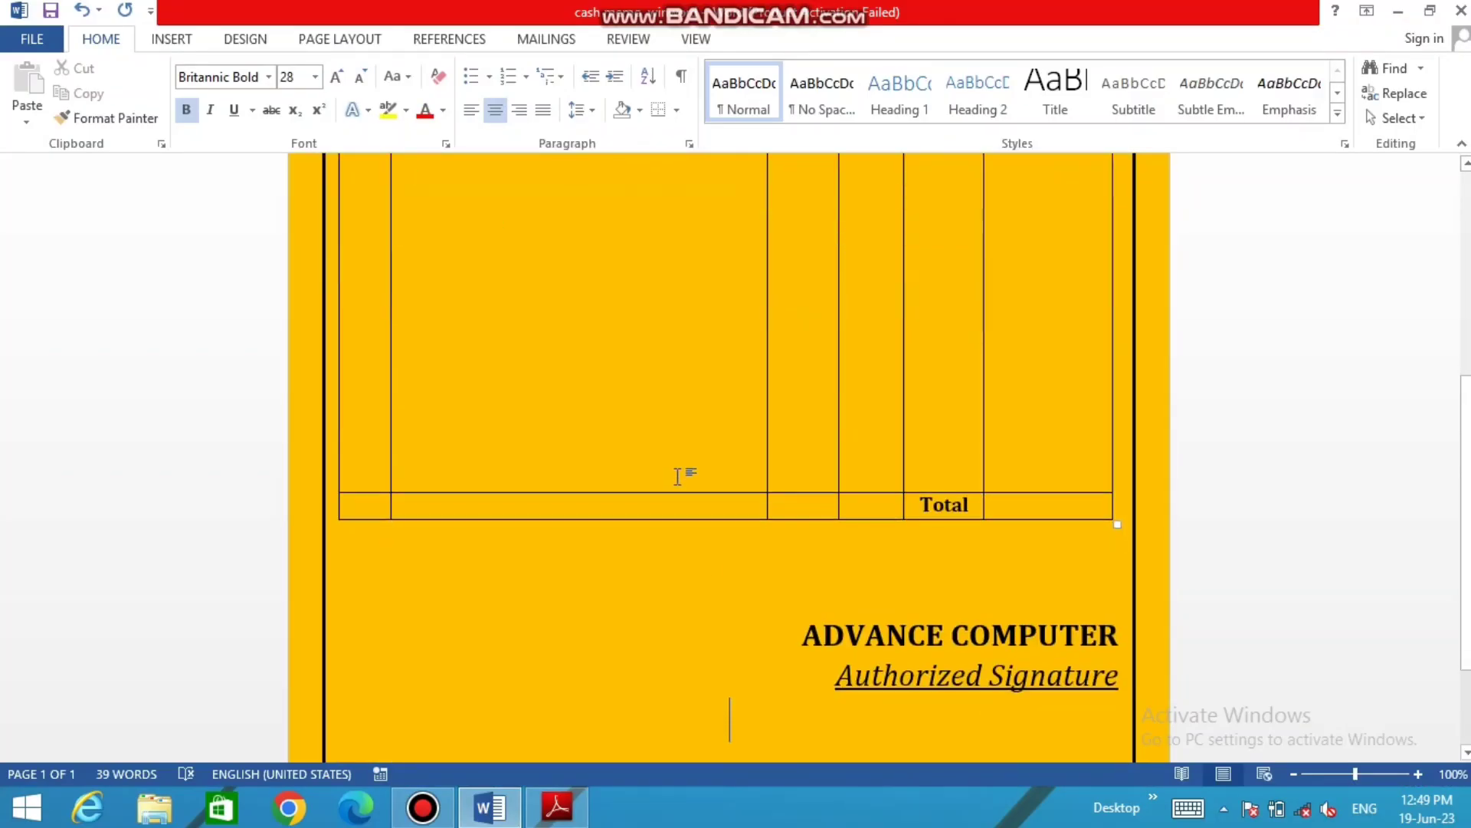
{"action": "scroll", "coordinate": [749, 633], "scroll_direction": "up", "scroll_amount": 3}
{"action": "scroll", "coordinate": [748, 634], "scroll_direction": "up", "scroll_amount": 3}
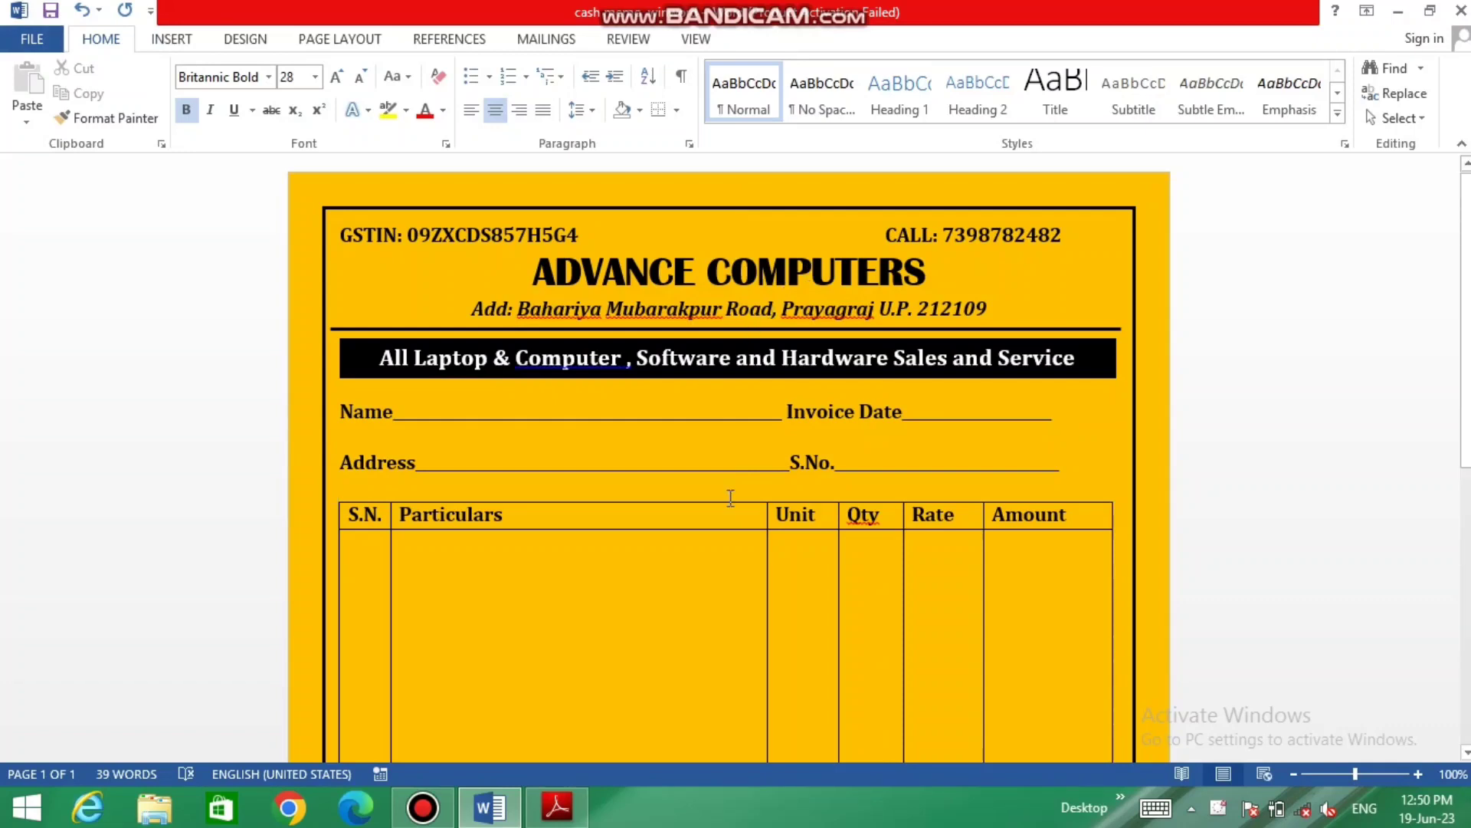
Close the invoice without saving and bring up the desktop context menu
{"action": "left_click", "coordinate": [1460, 10]}
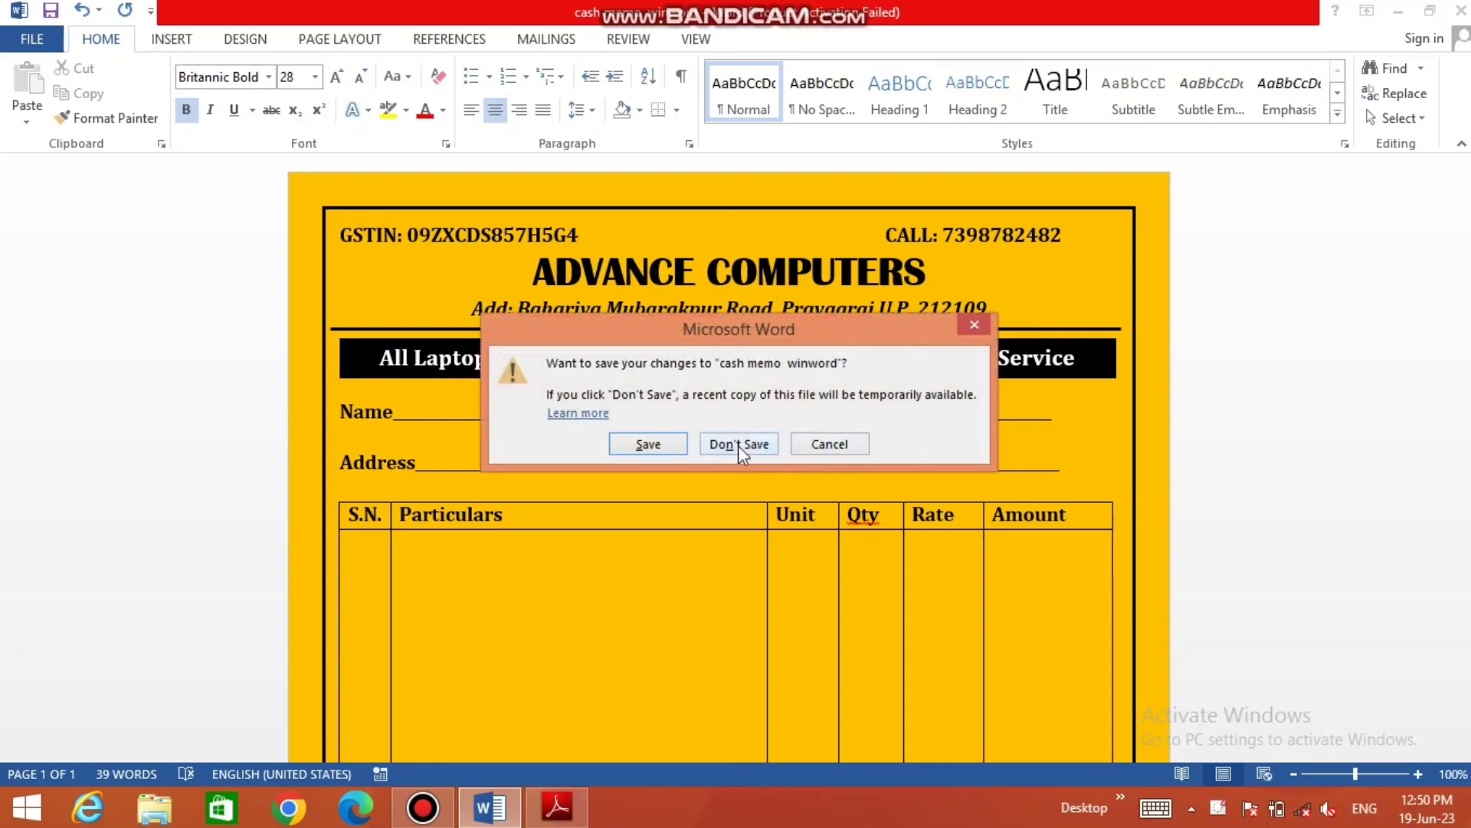
{"action": "left_click", "coordinate": [738, 444]}
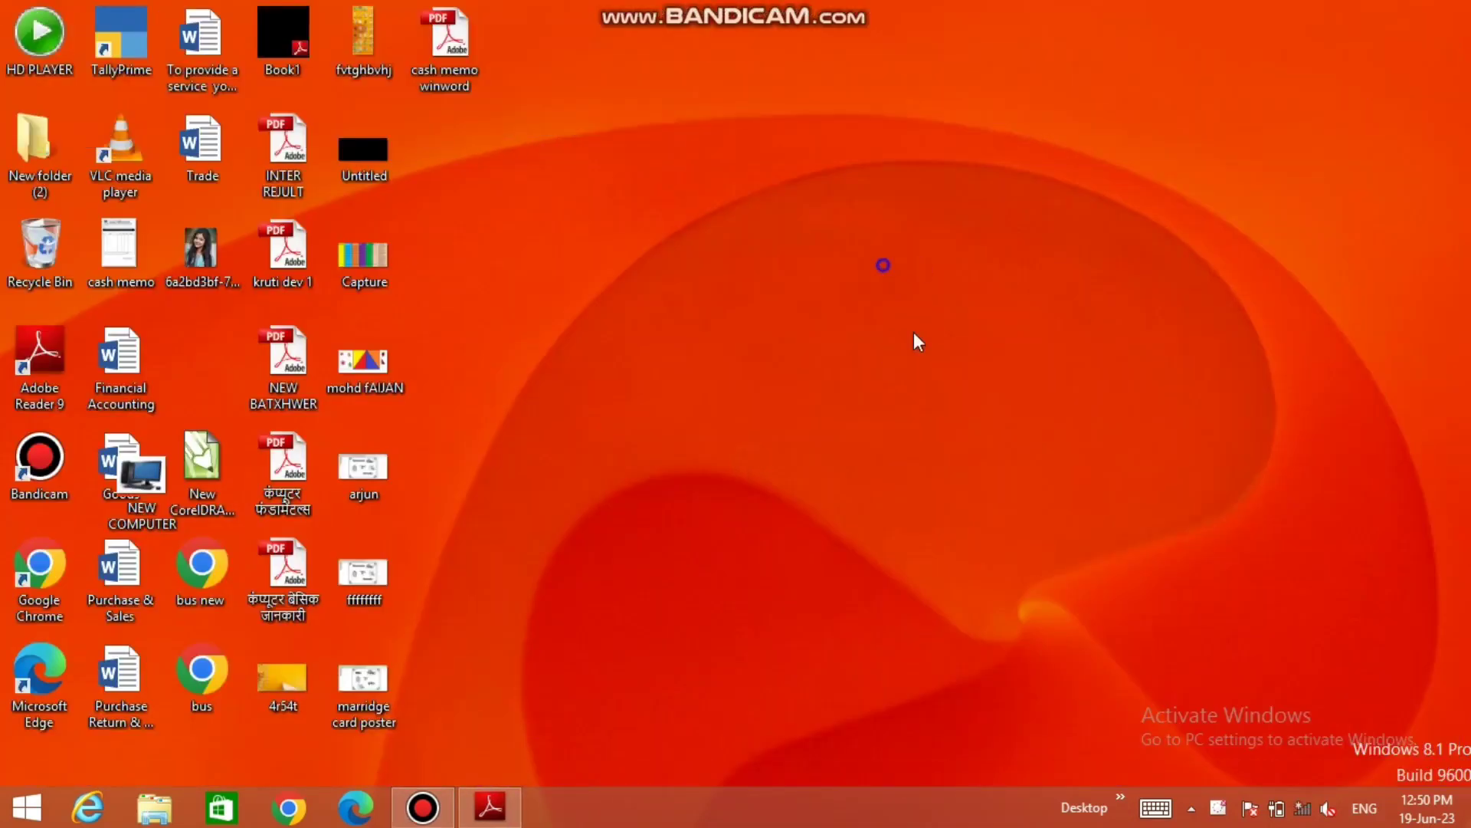
{"action": "right_click", "coordinate": [882, 264]}
Refresh the desktop and launch winword from the Run box
{"action": "left_click", "coordinate": [916, 325]}
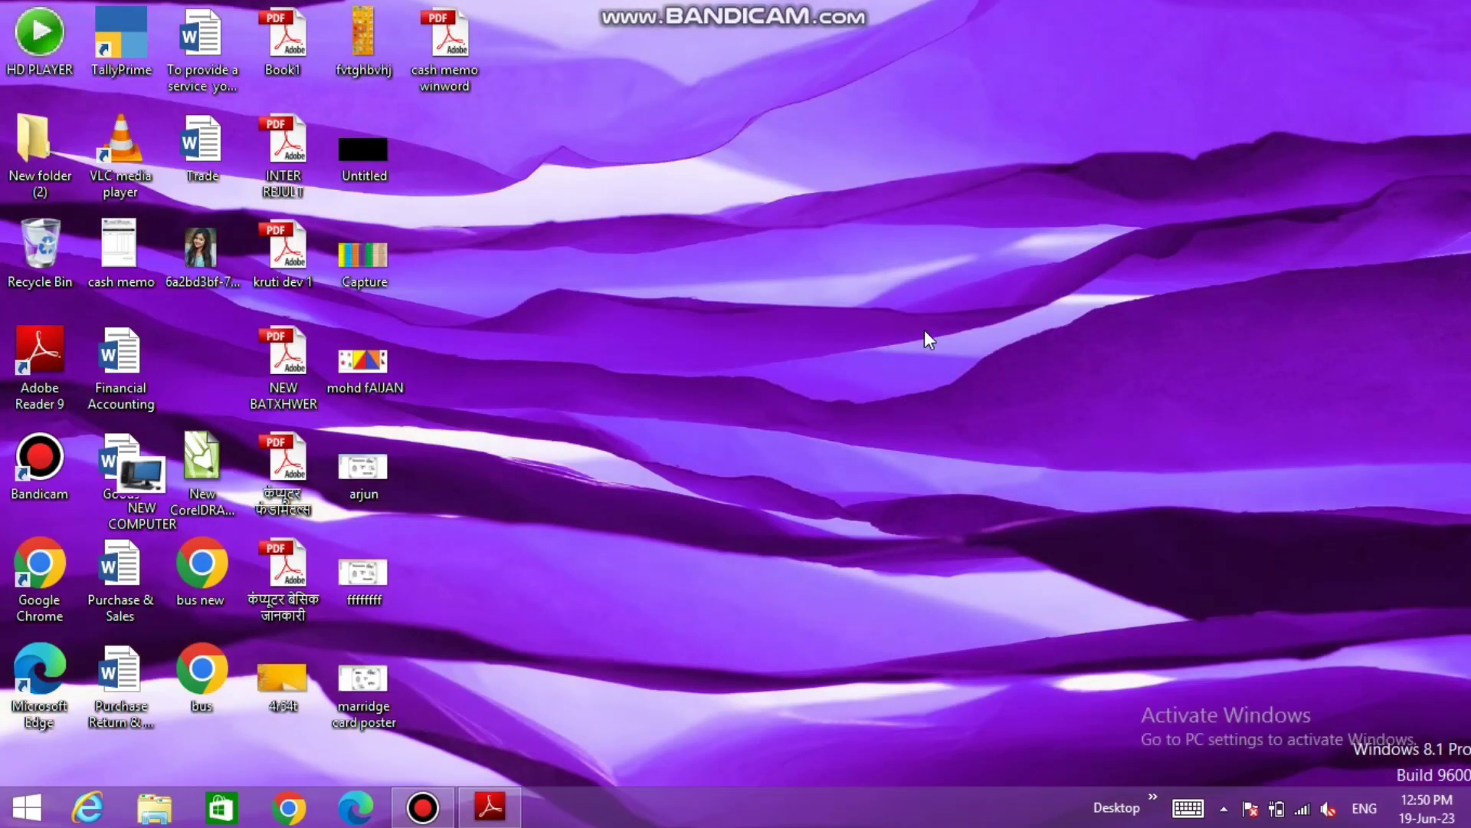
{"action": "key", "text": "super+r"}
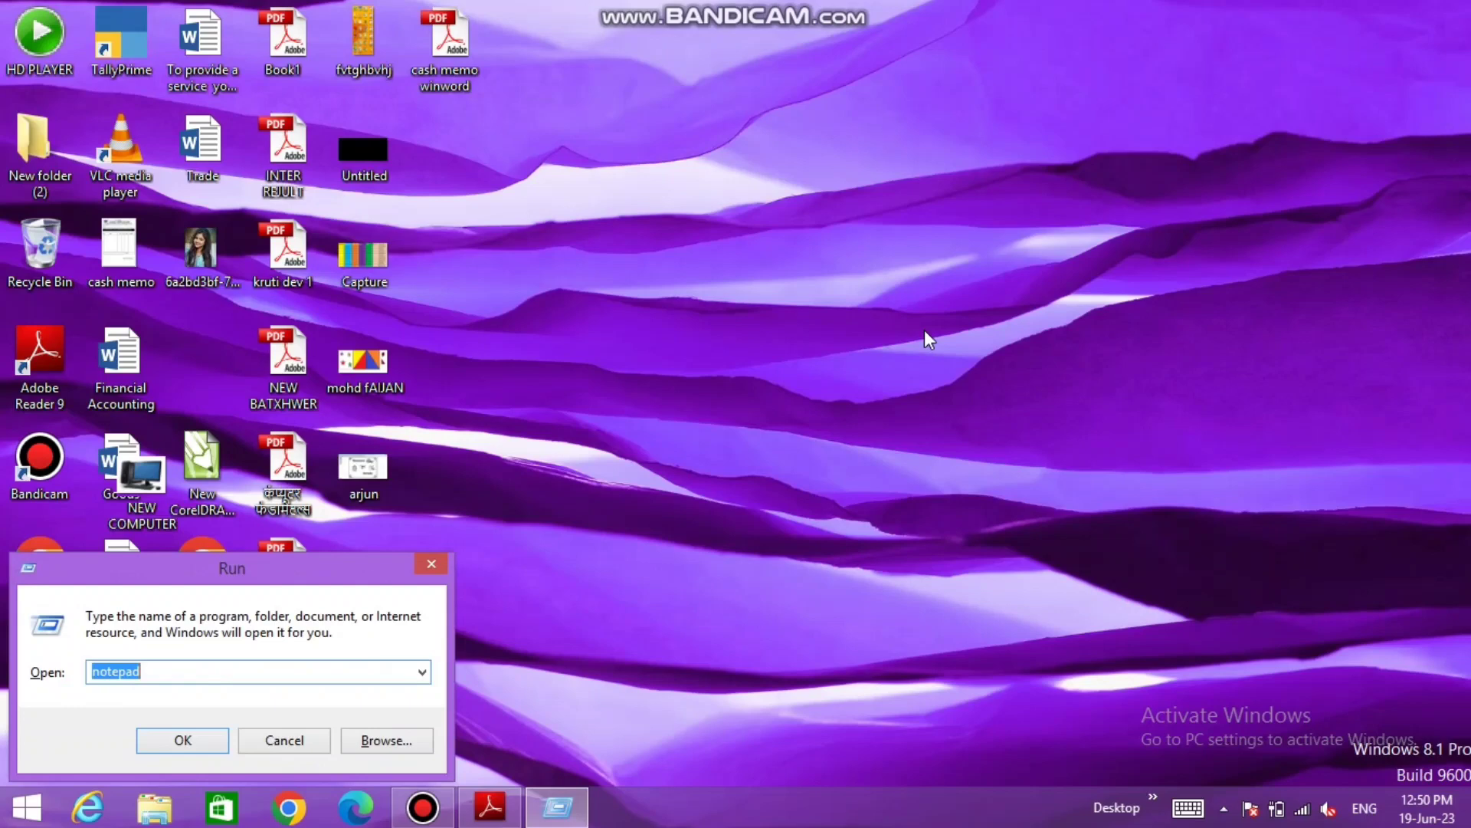
{"action": "type", "text": "WIN"}
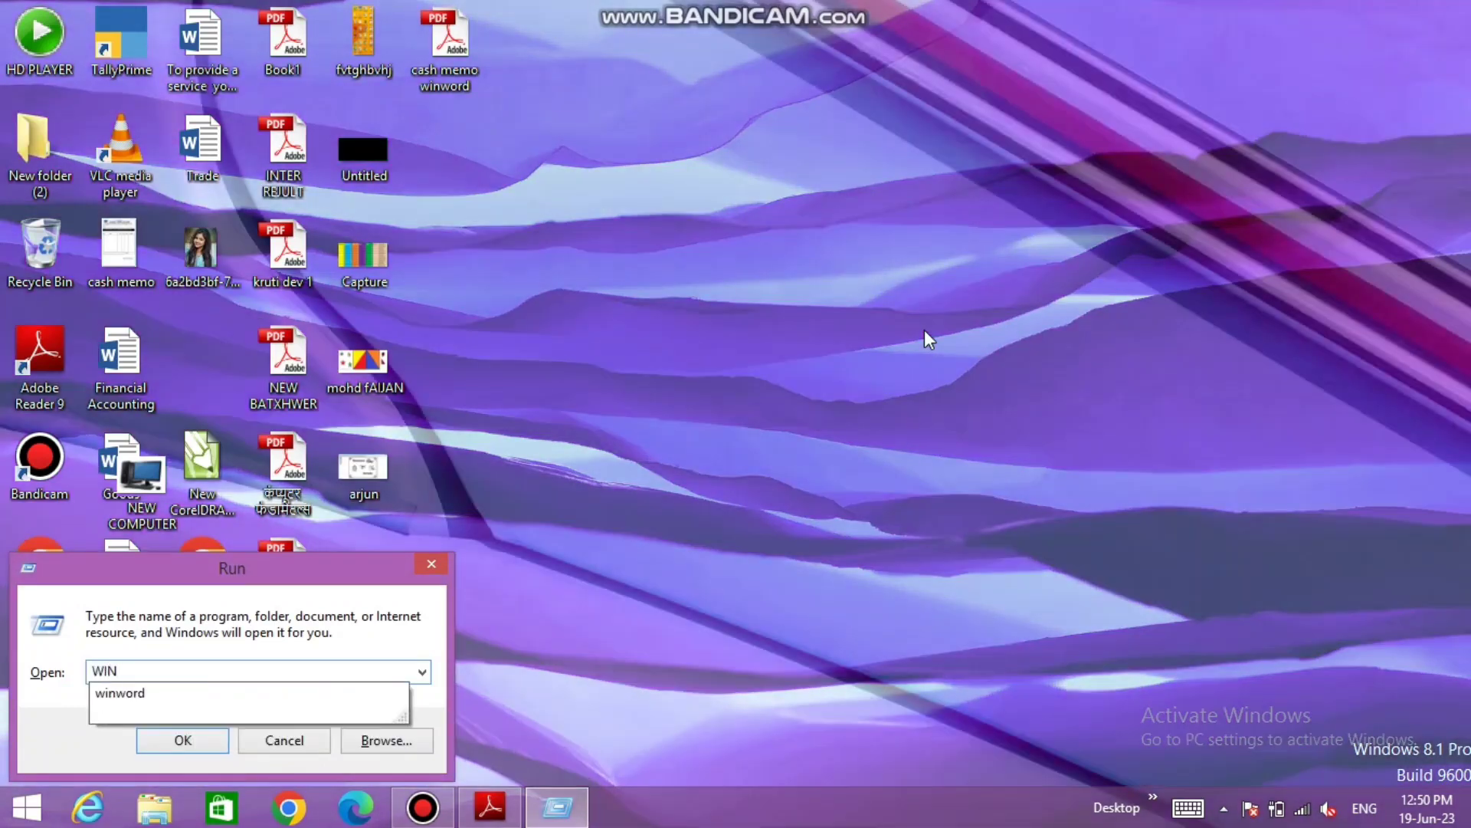
{"action": "key", "text": "Down"}
{"action": "key", "text": "Return"}
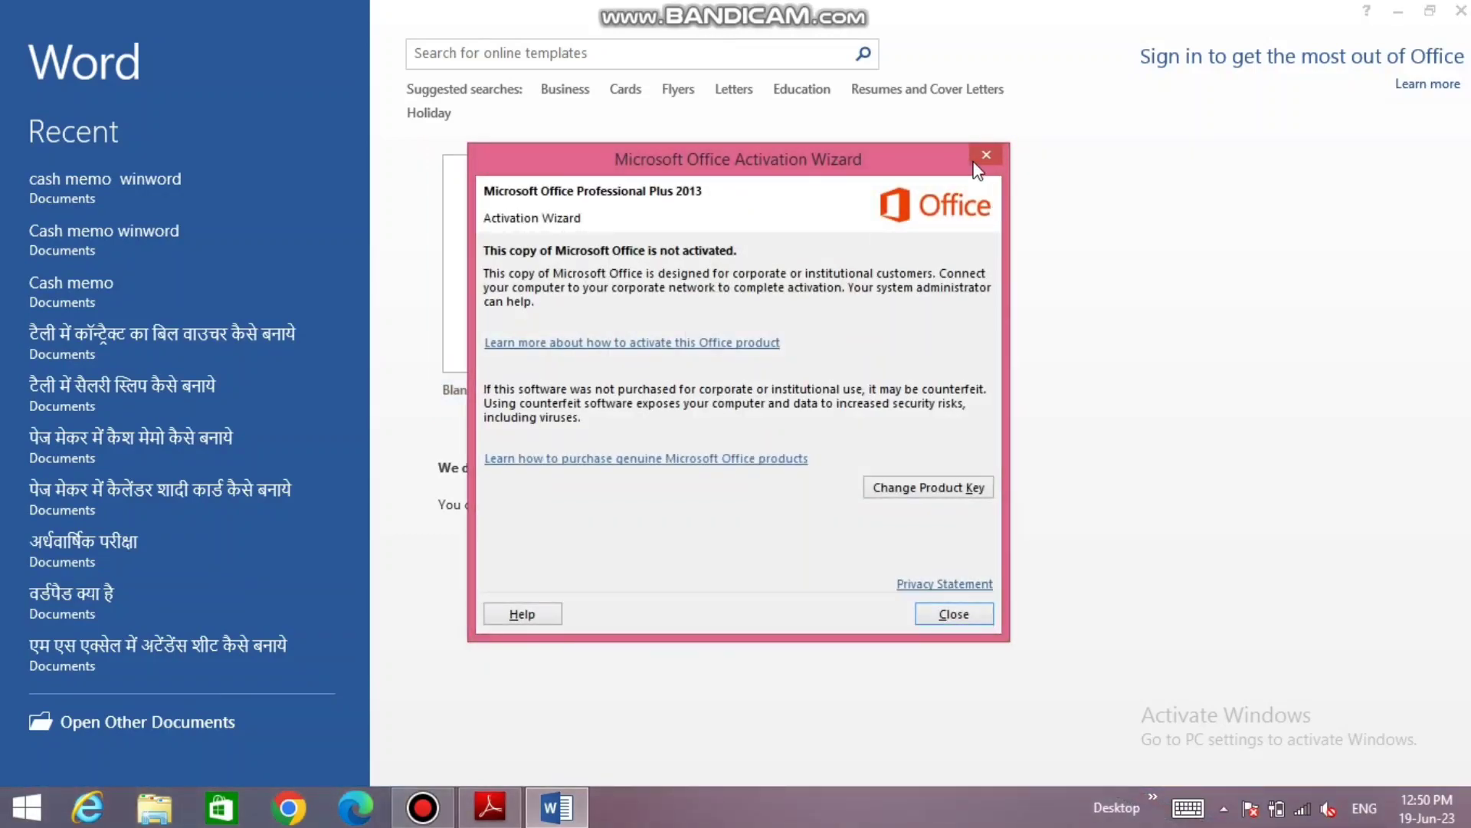
Create a blank document with 0.5-inch top, bottom, left and right margins and A4 paper
{"action": "left_click", "coordinate": [984, 156]}
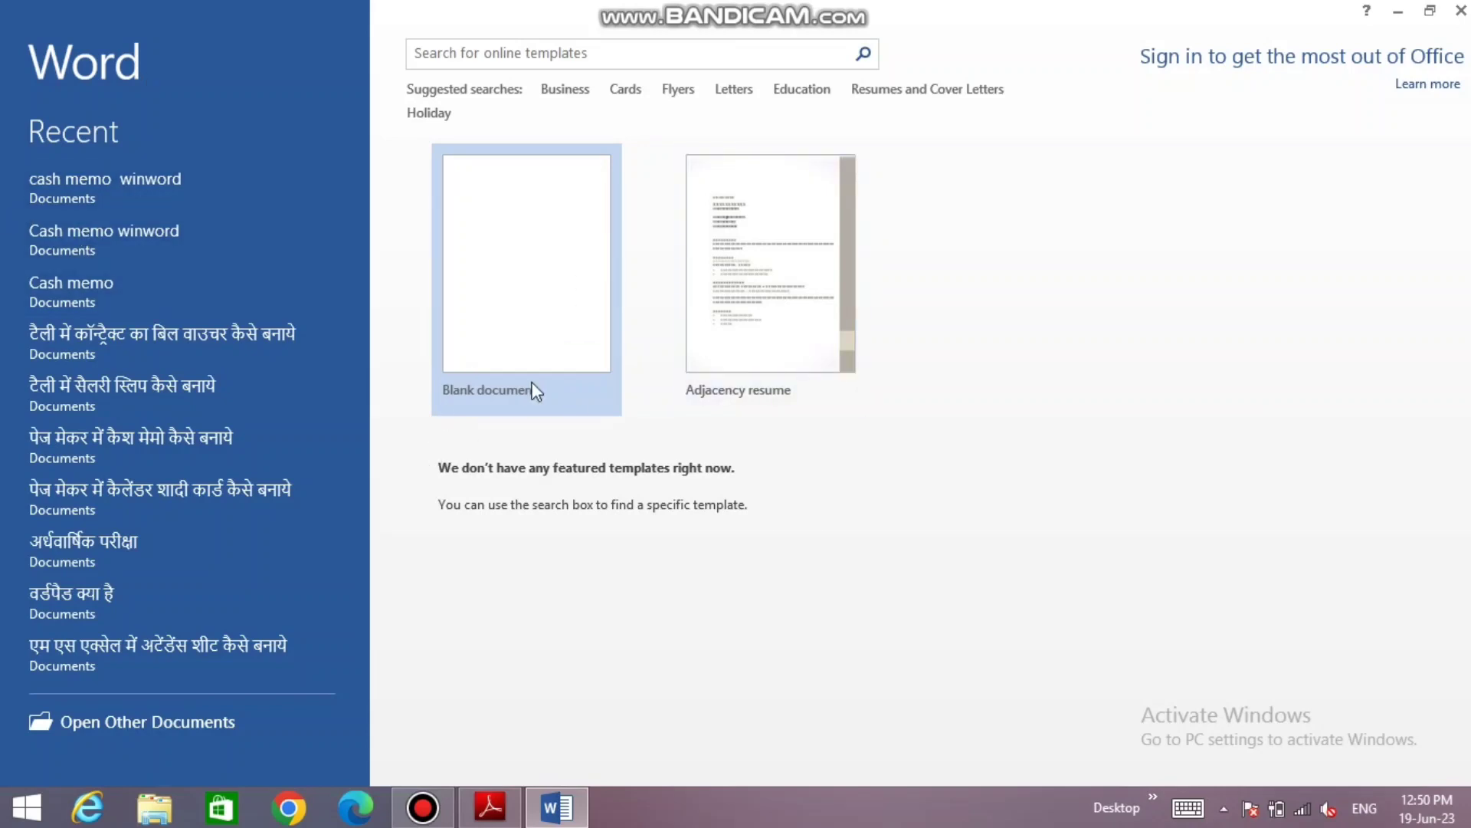
{"action": "left_click", "coordinate": [515, 305]}
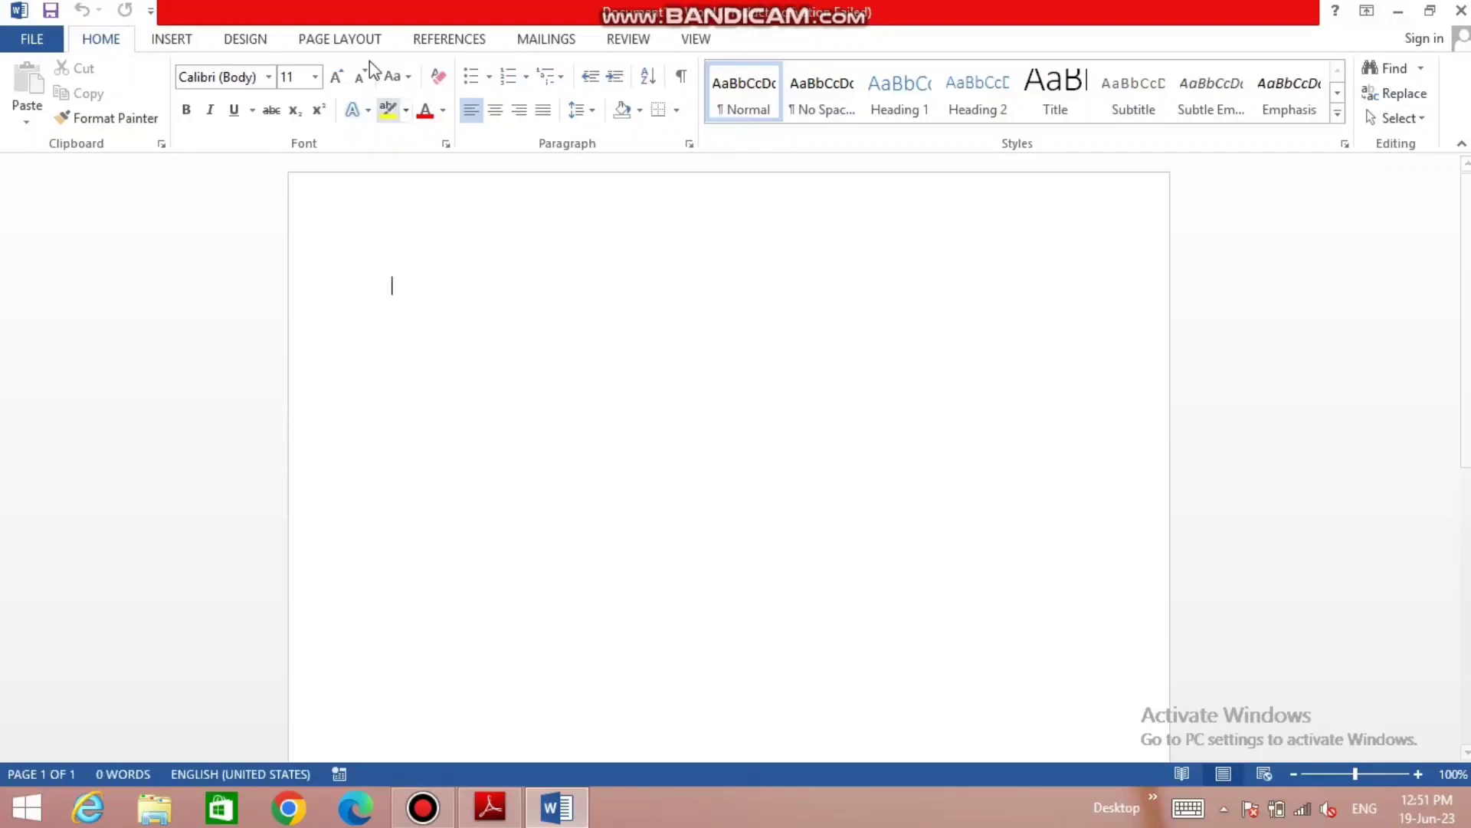
{"action": "left_click", "coordinate": [353, 42]}
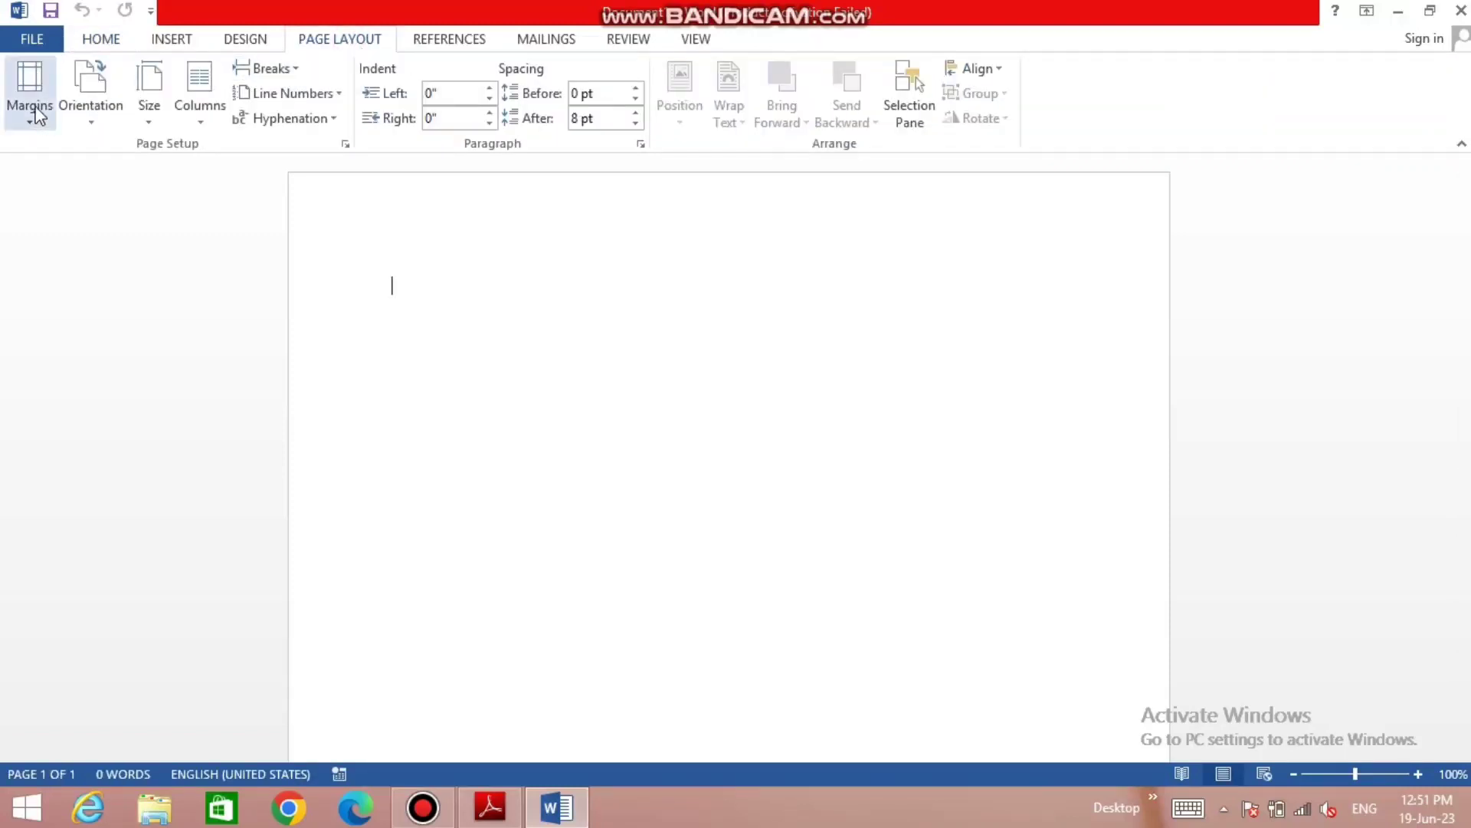
{"action": "left_click", "coordinate": [34, 107]}
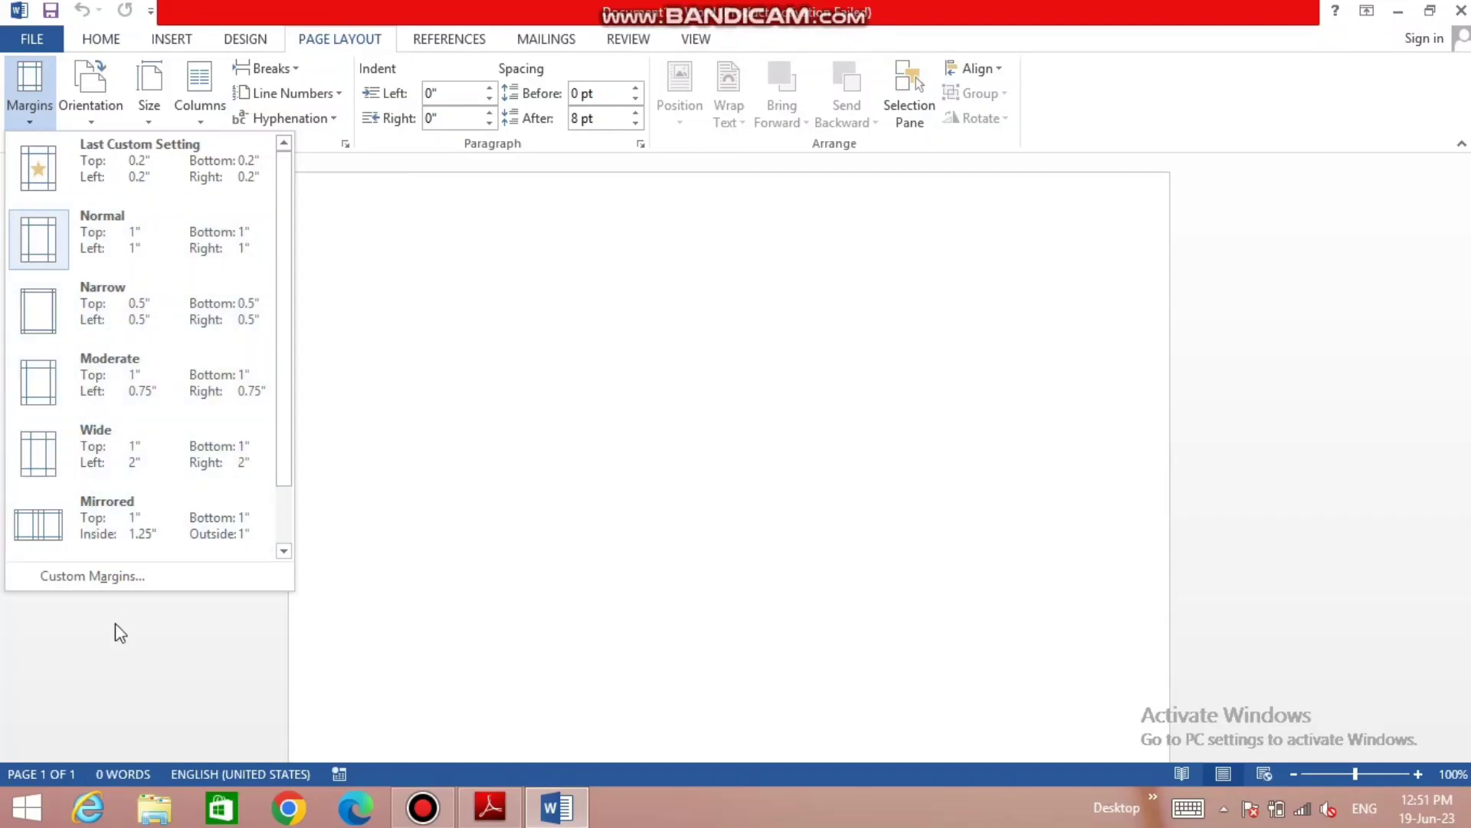
{"action": "left_click", "coordinate": [148, 586]}
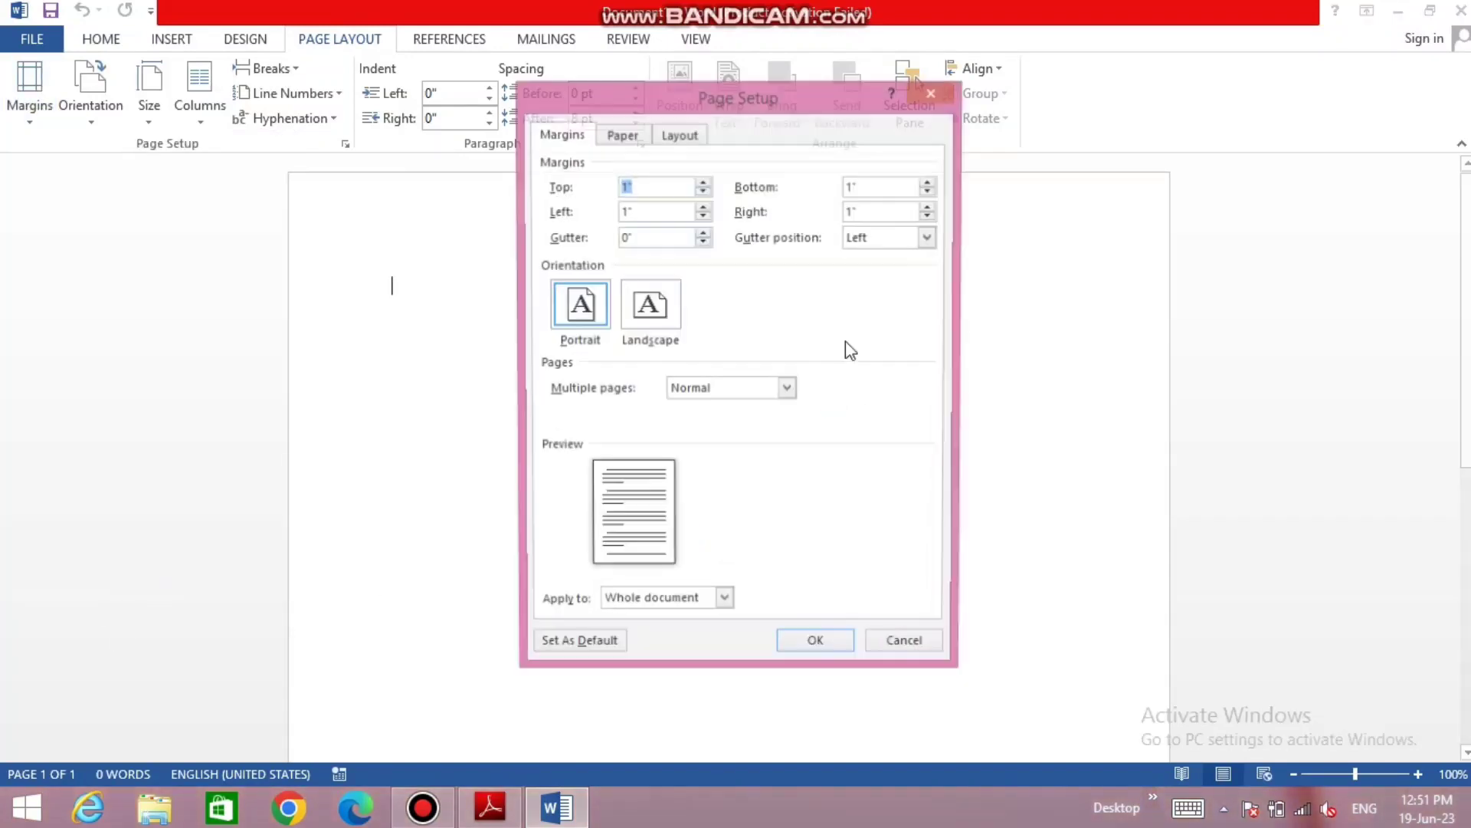
{"action": "type", "text": "0."}
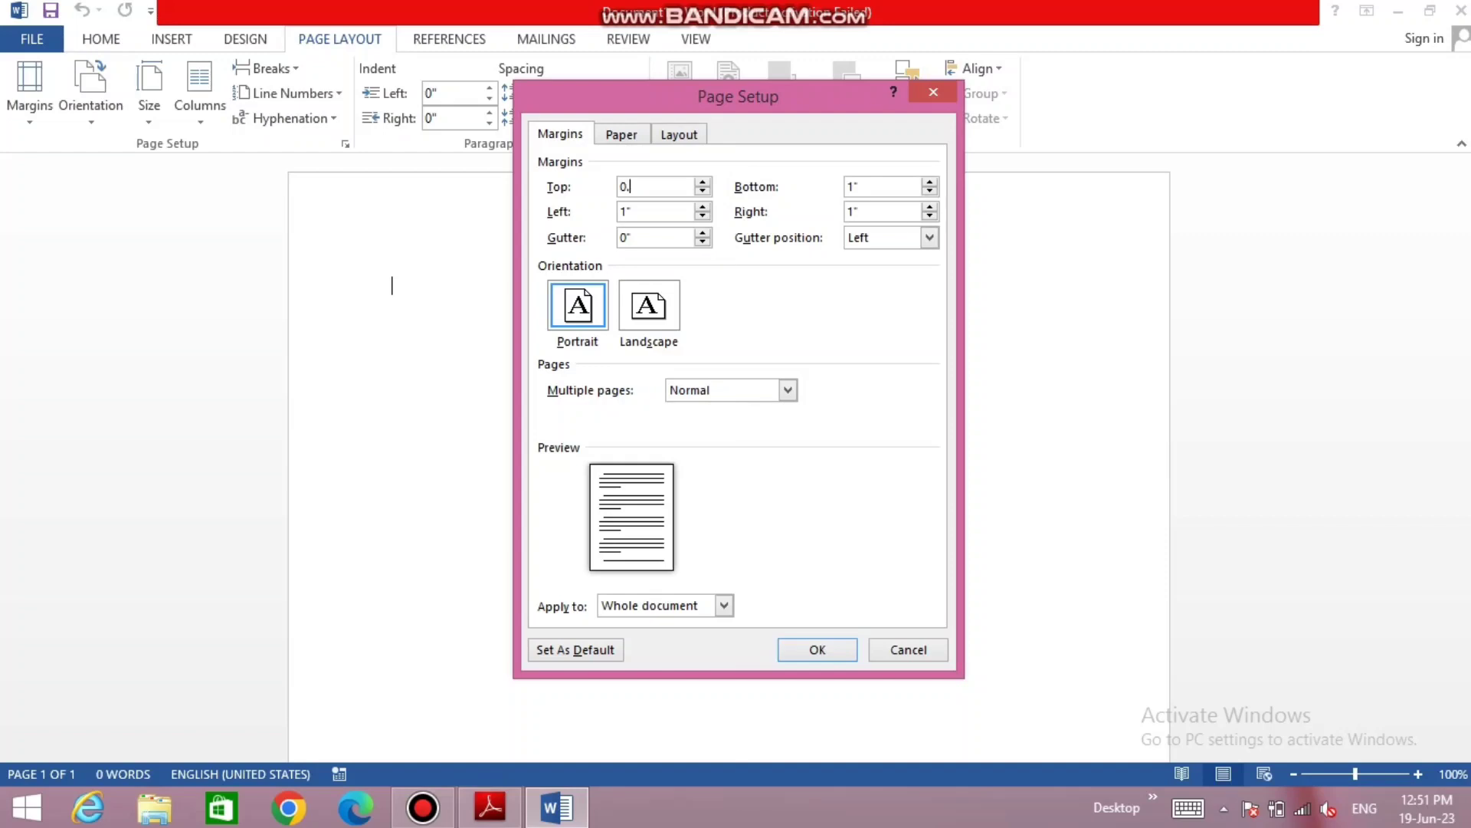
{"action": "type", "text": "5"}
{"action": "key", "text": "Tab"}
{"action": "type", "text": "5"}
{"action": "key", "text": "Tab"}
{"action": "type", "text": "0"}
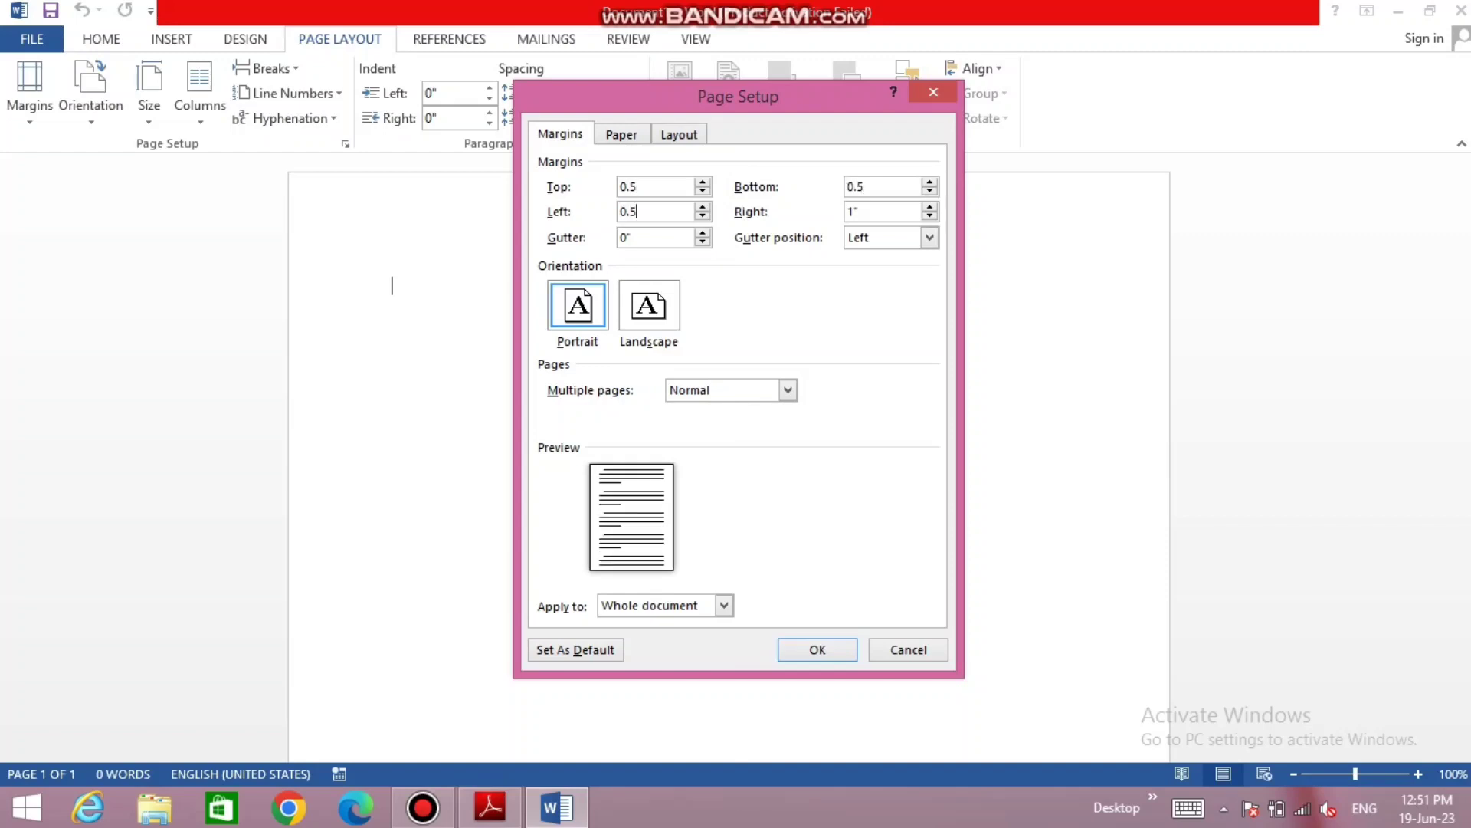
{"action": "key", "text": "Tab"}
{"action": "type", "text": "0."}
{"action": "left_click", "coordinate": [821, 651]}
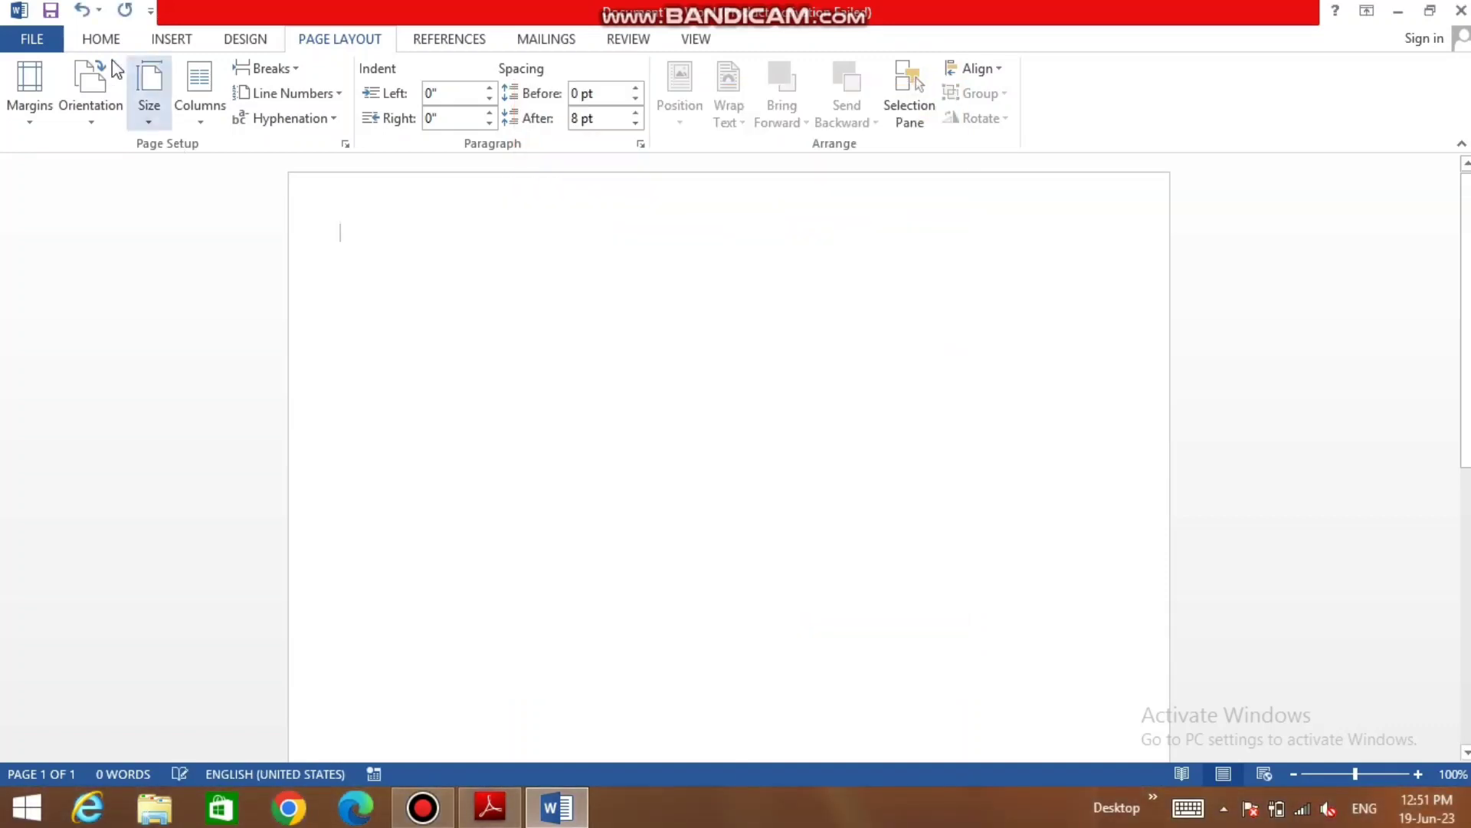
{"action": "left_click", "coordinate": [141, 86]}
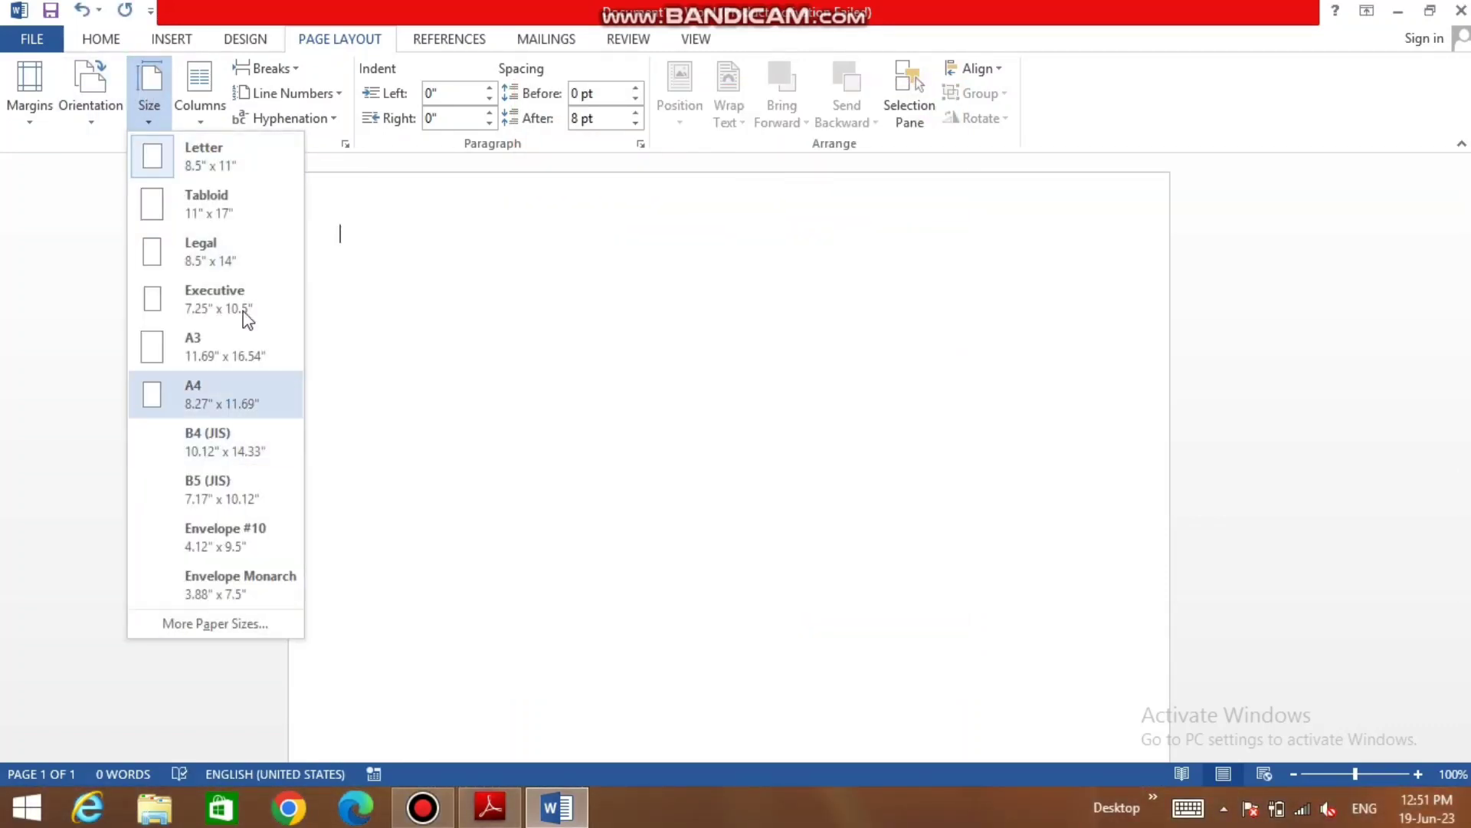
{"action": "left_click", "coordinate": [222, 392]}
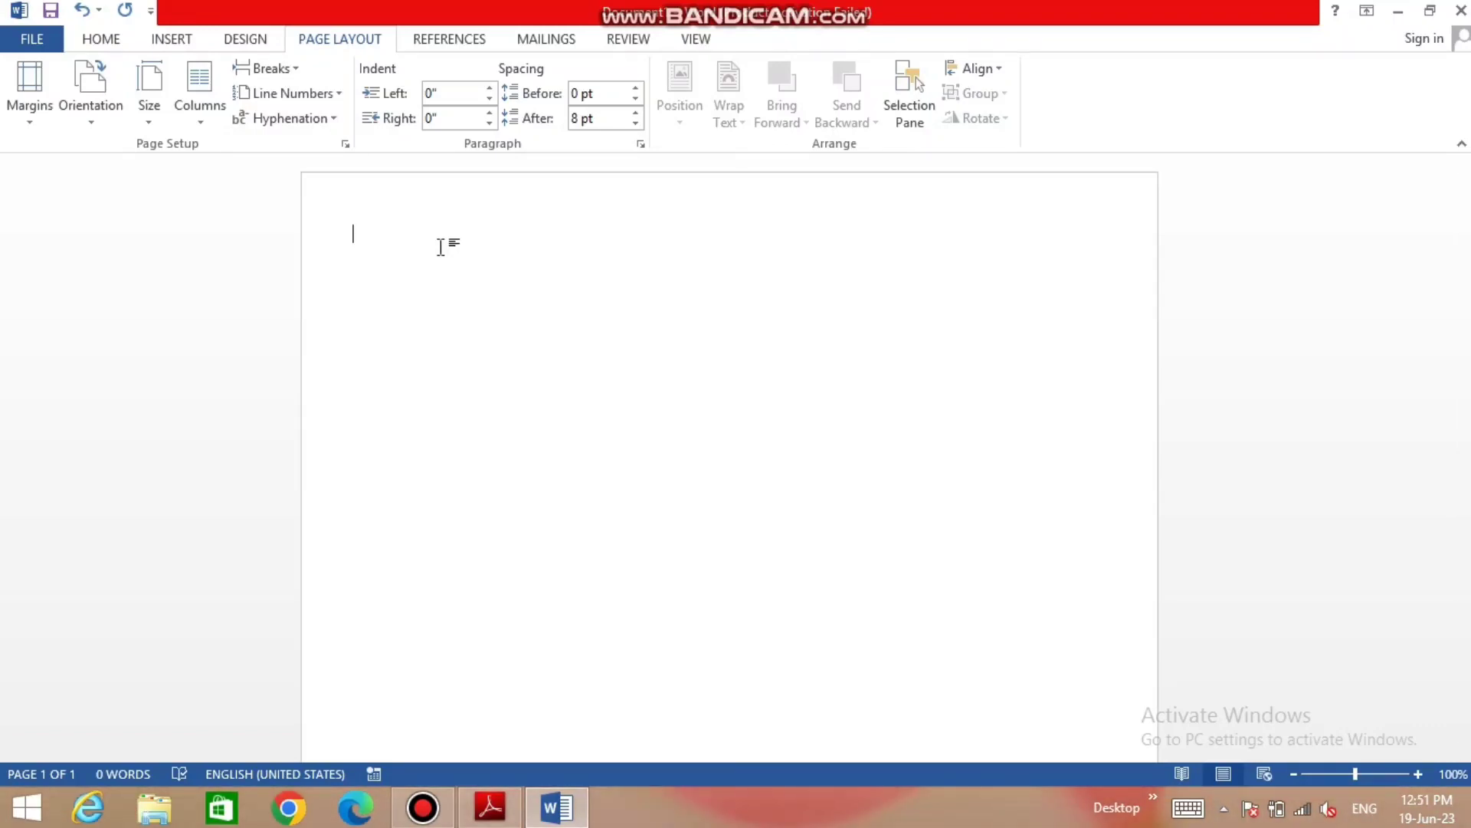
Apply a plain Box border around the page
{"action": "left_click", "coordinate": [239, 42]}
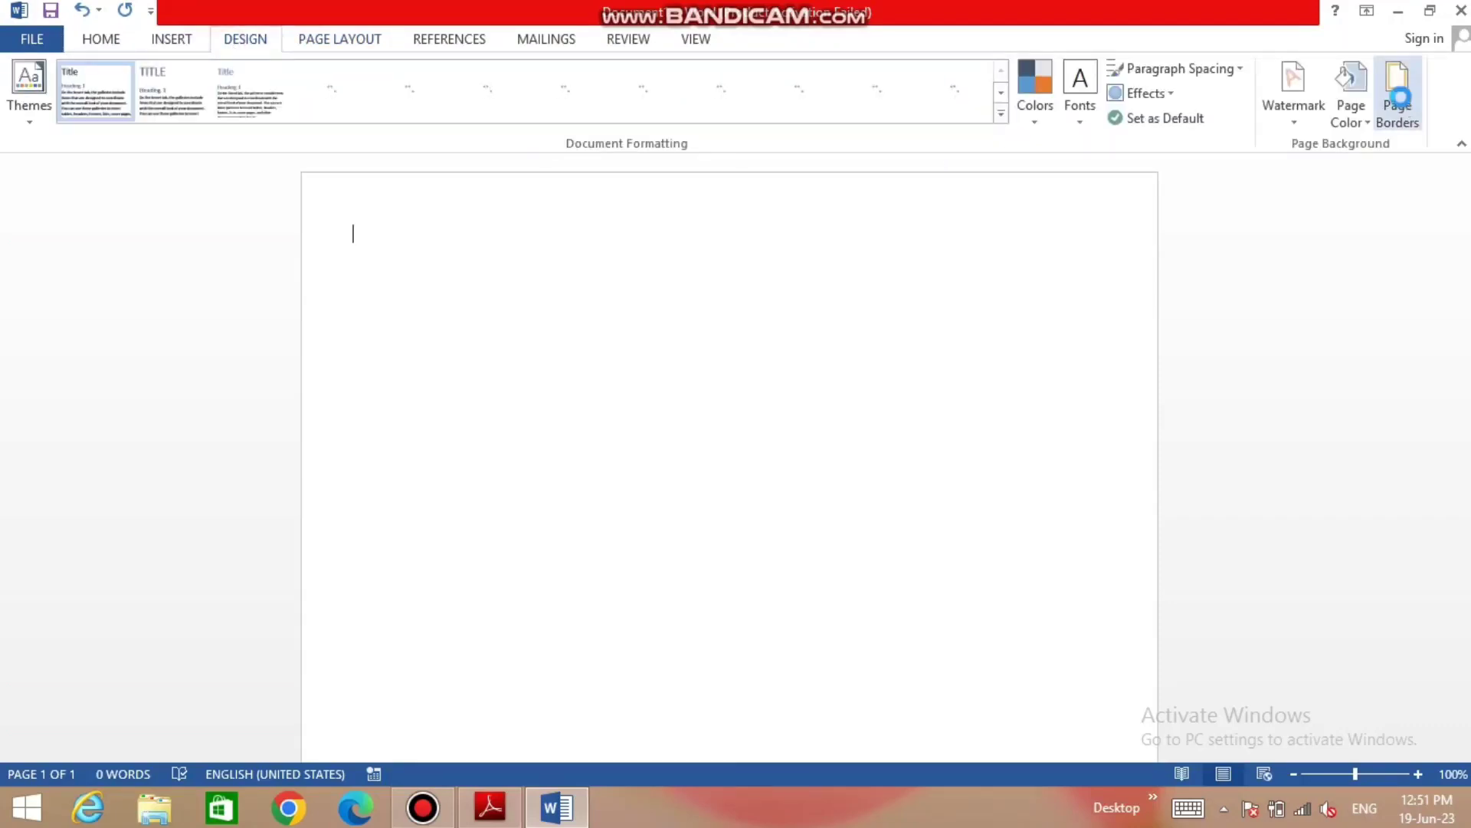
{"action": "left_click", "coordinate": [1396, 103]}
{"action": "left_click", "coordinate": [498, 321]}
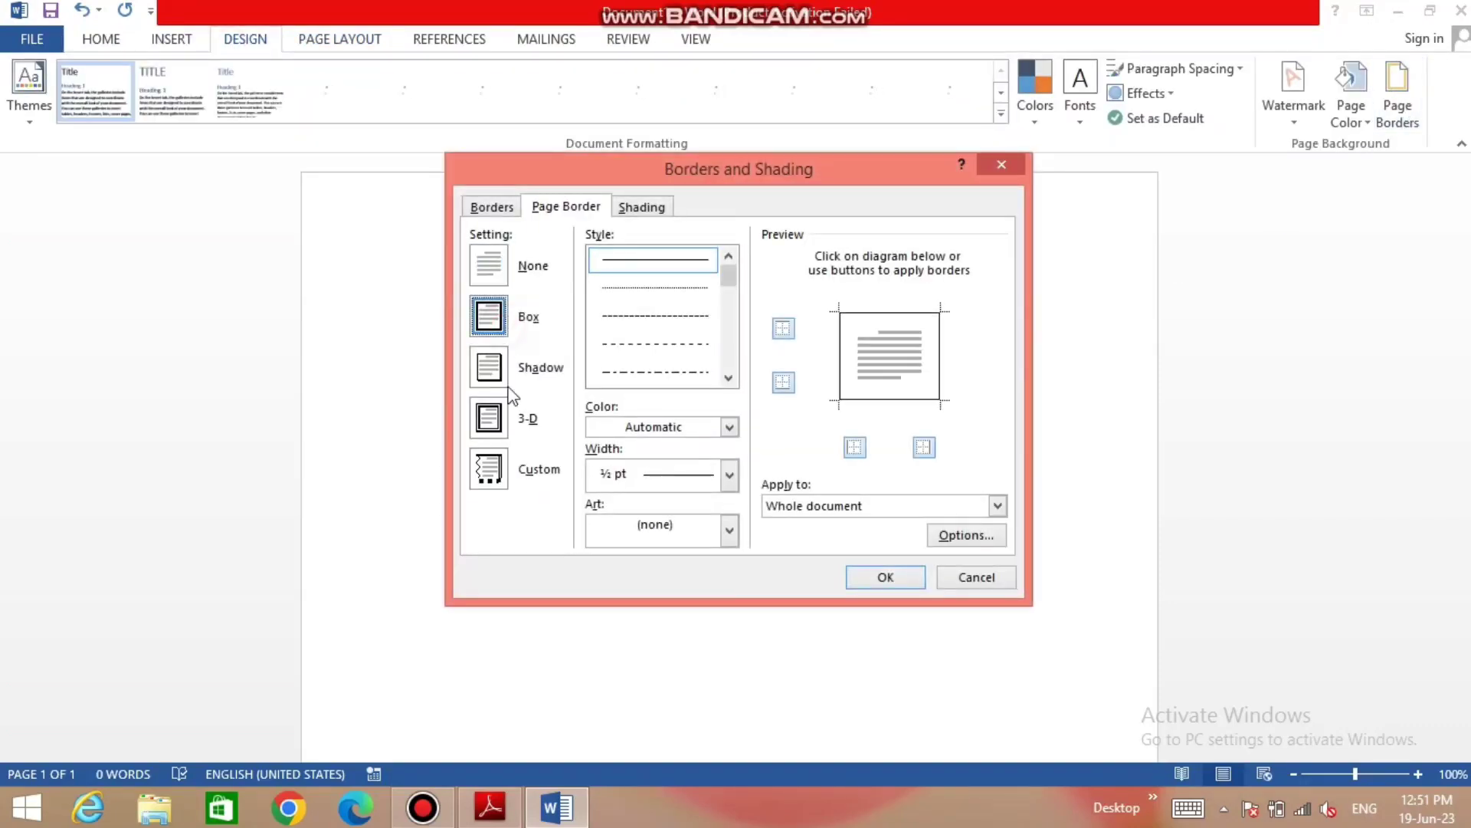
{"action": "left_click", "coordinate": [885, 580]}
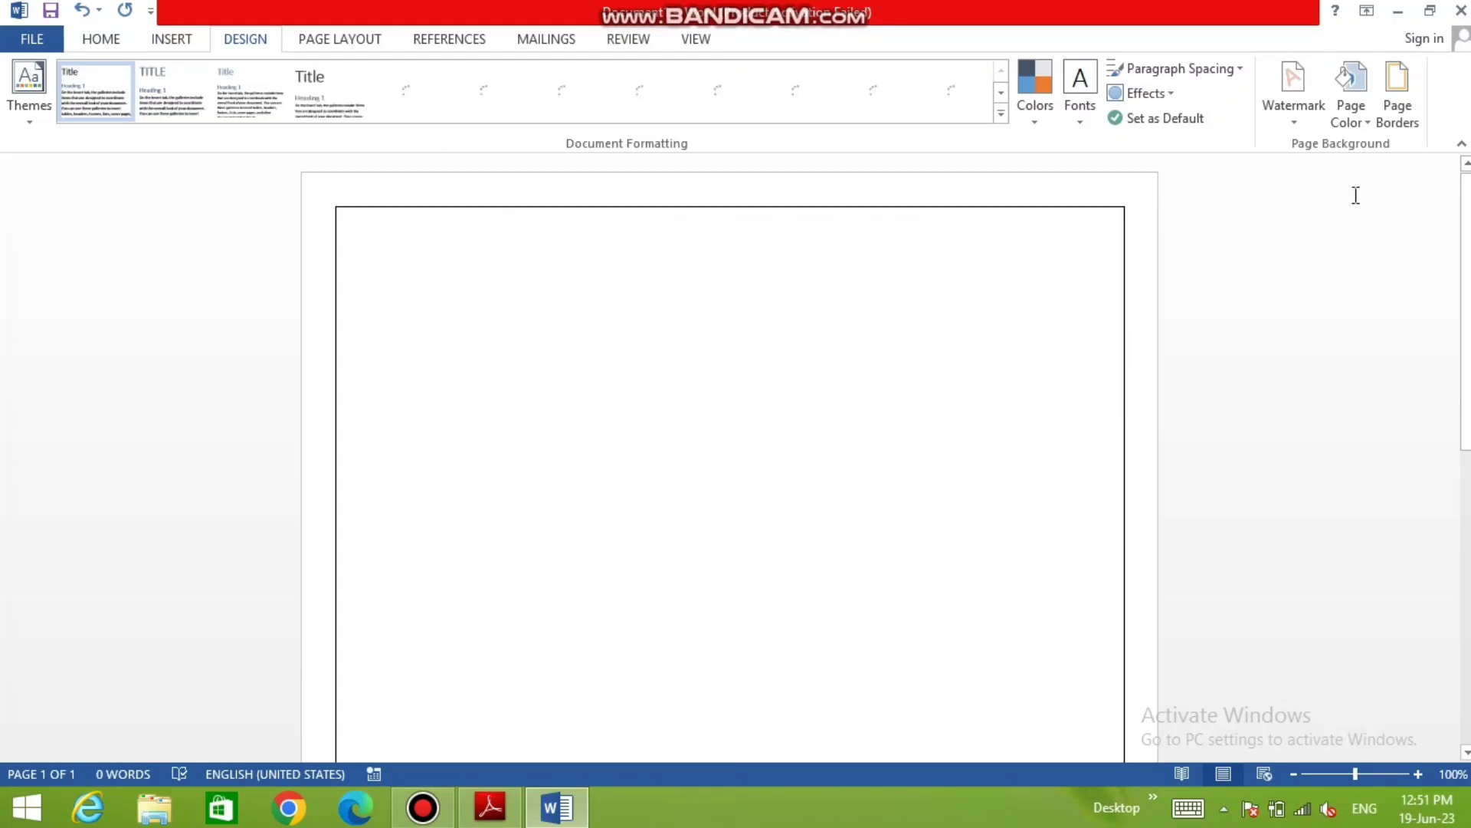
Set the page colour to gold
{"action": "left_click", "coordinate": [1342, 121]}
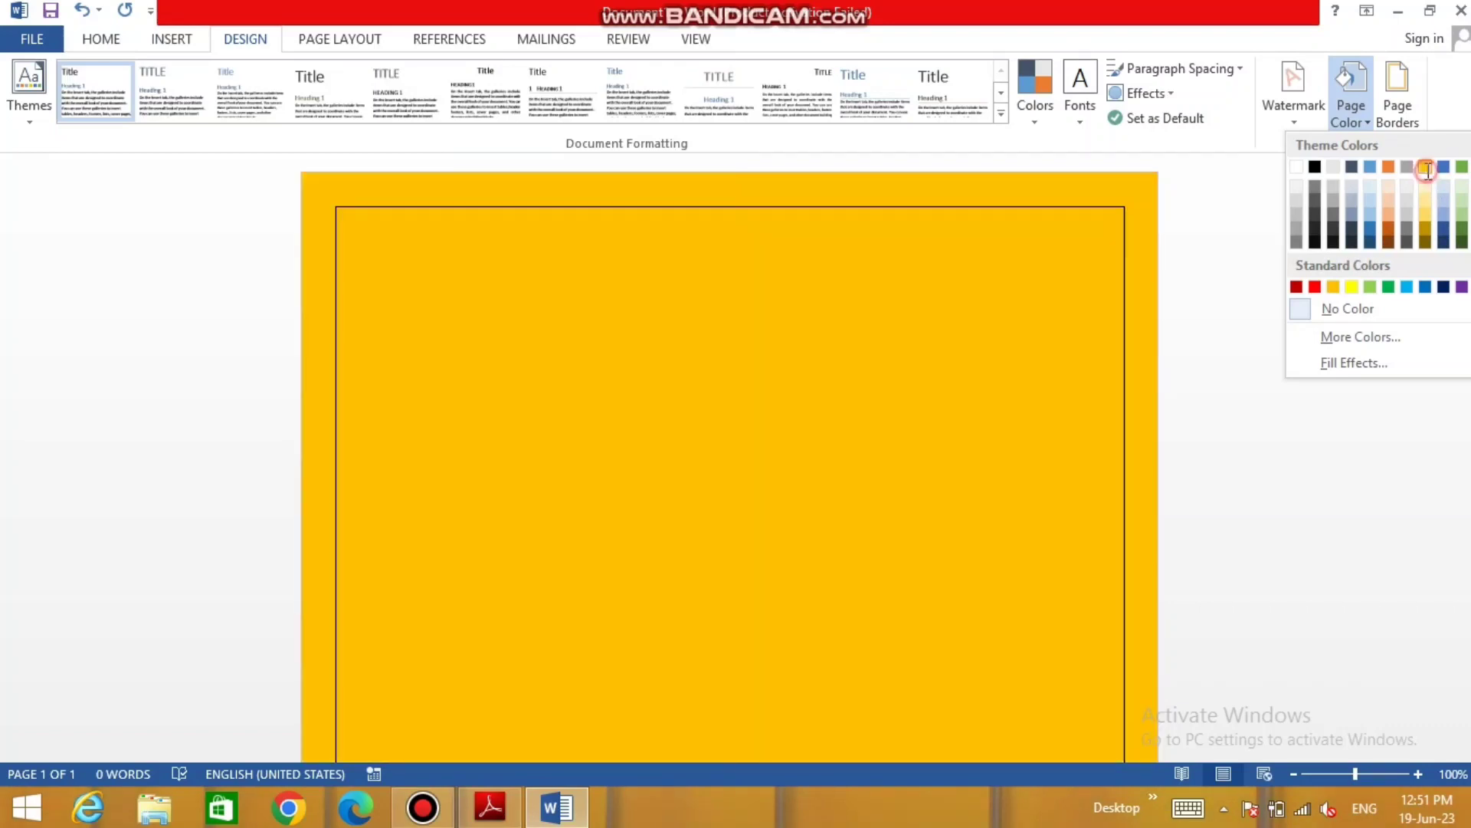
{"action": "left_click", "coordinate": [1426, 166]}
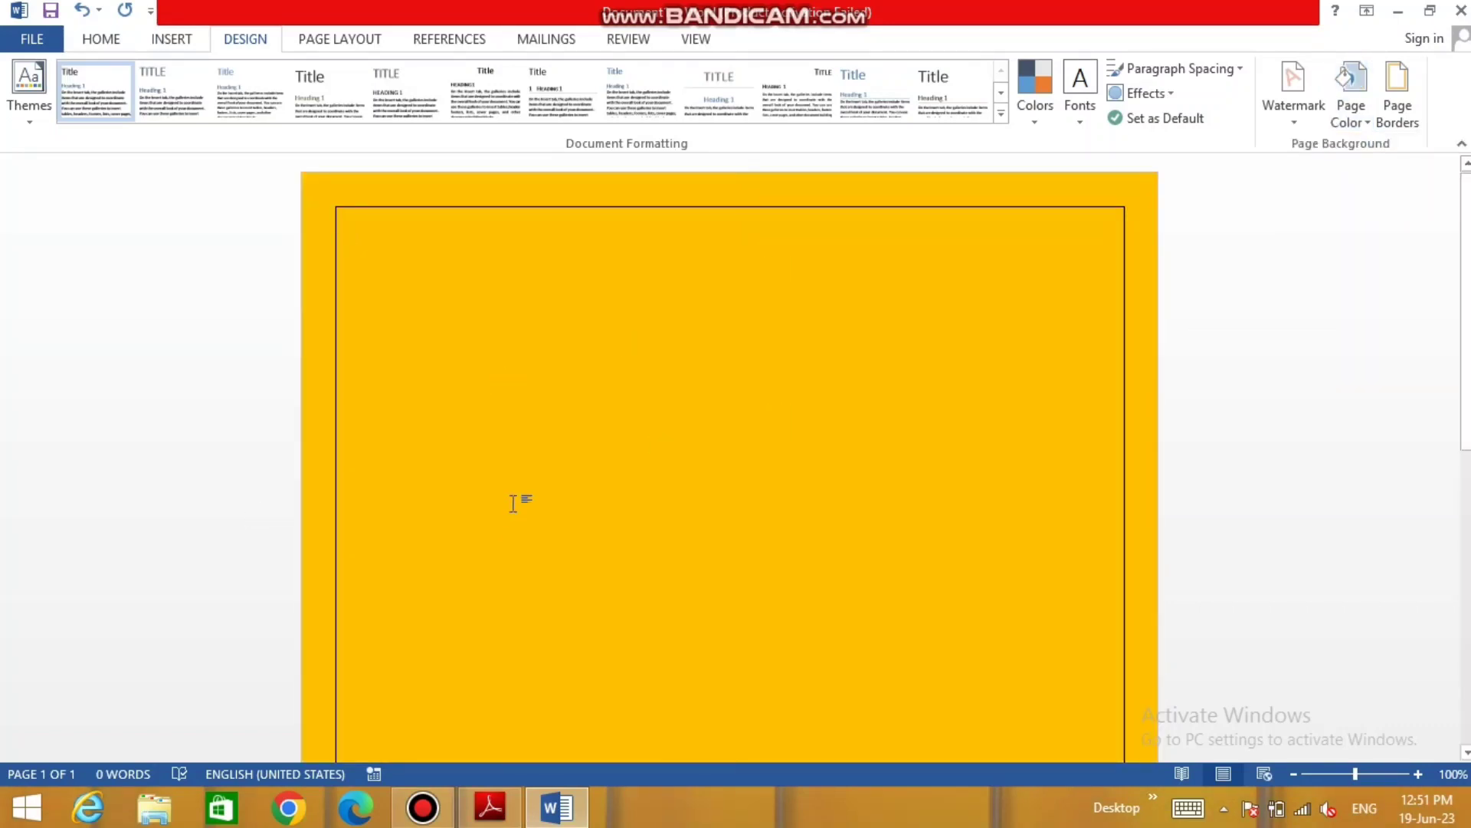
{"action": "scroll", "coordinate": [514, 503], "scroll_direction": "down", "scroll_amount": 2}
{"action": "scroll", "coordinate": [513, 503], "scroll_direction": "up", "scroll_amount": 2}
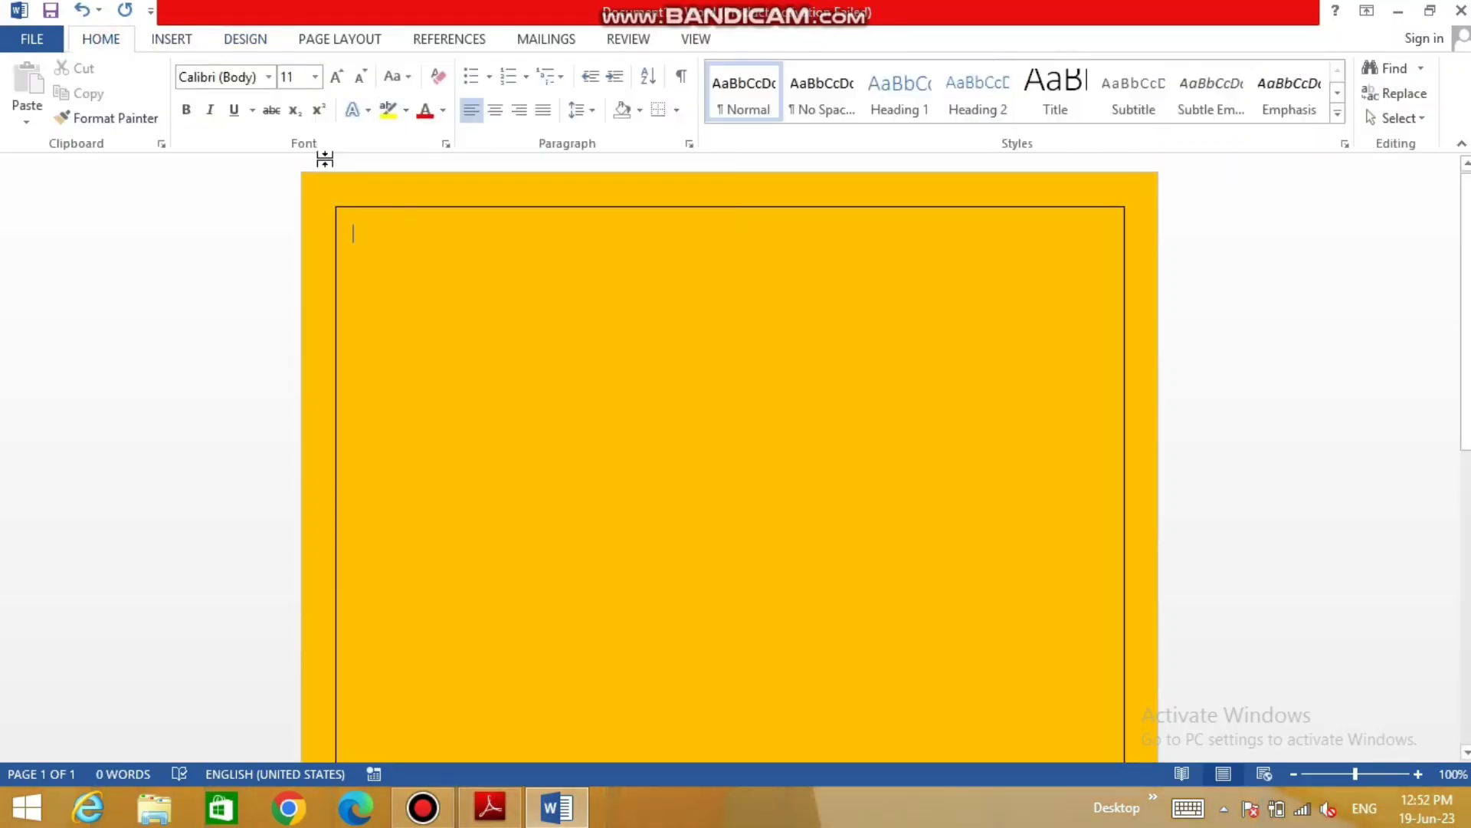
Type a bold 18-pt Cambria 'Cash Memo' line with 'Call:' and the shop's phone number
{"action": "left_click", "coordinate": [335, 77]}
{"action": "left_click", "coordinate": [336, 77]}
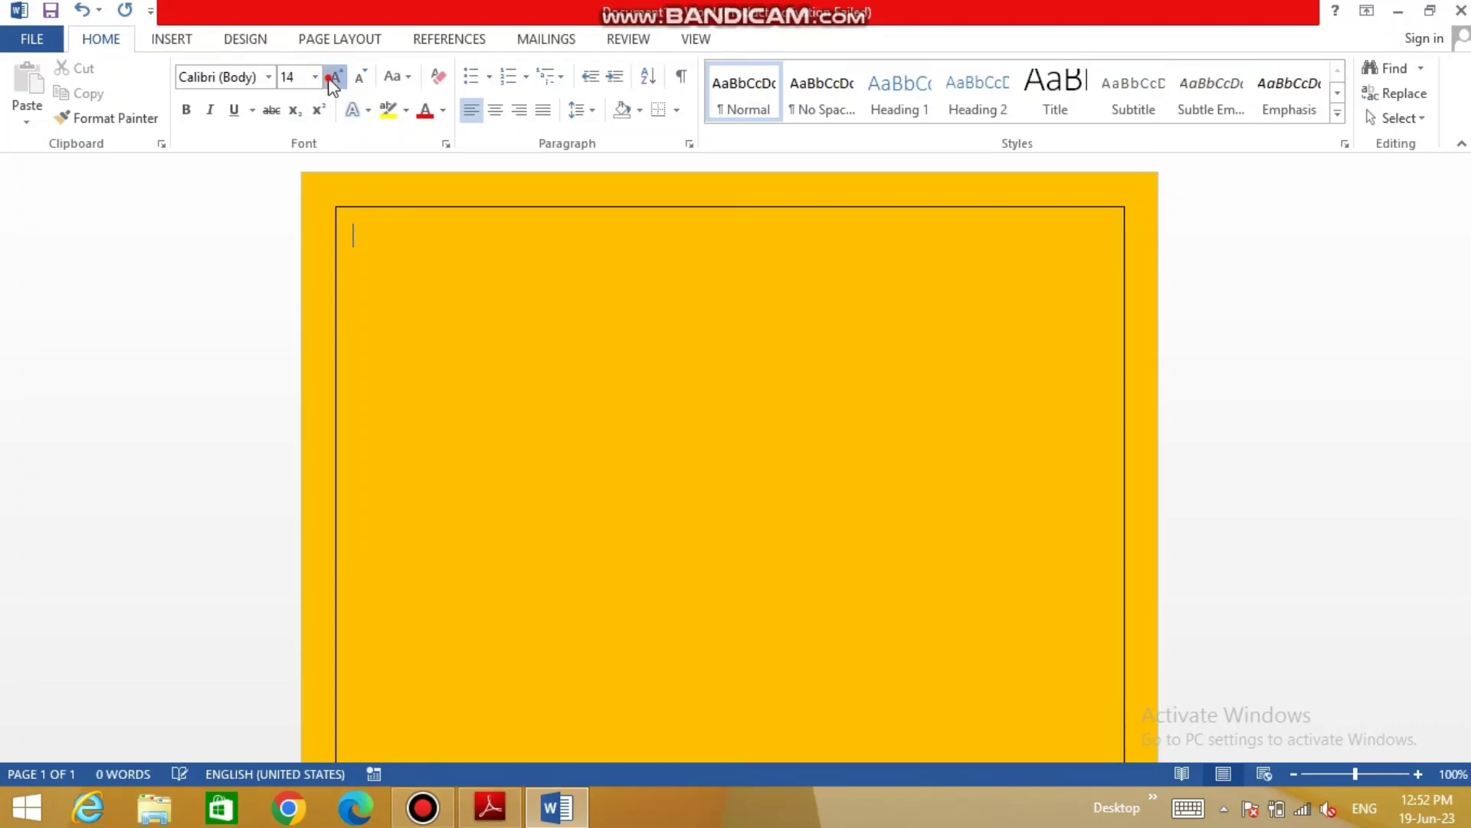
{"action": "left_click", "coordinate": [336, 76]}
{"action": "left_click", "coordinate": [335, 76]}
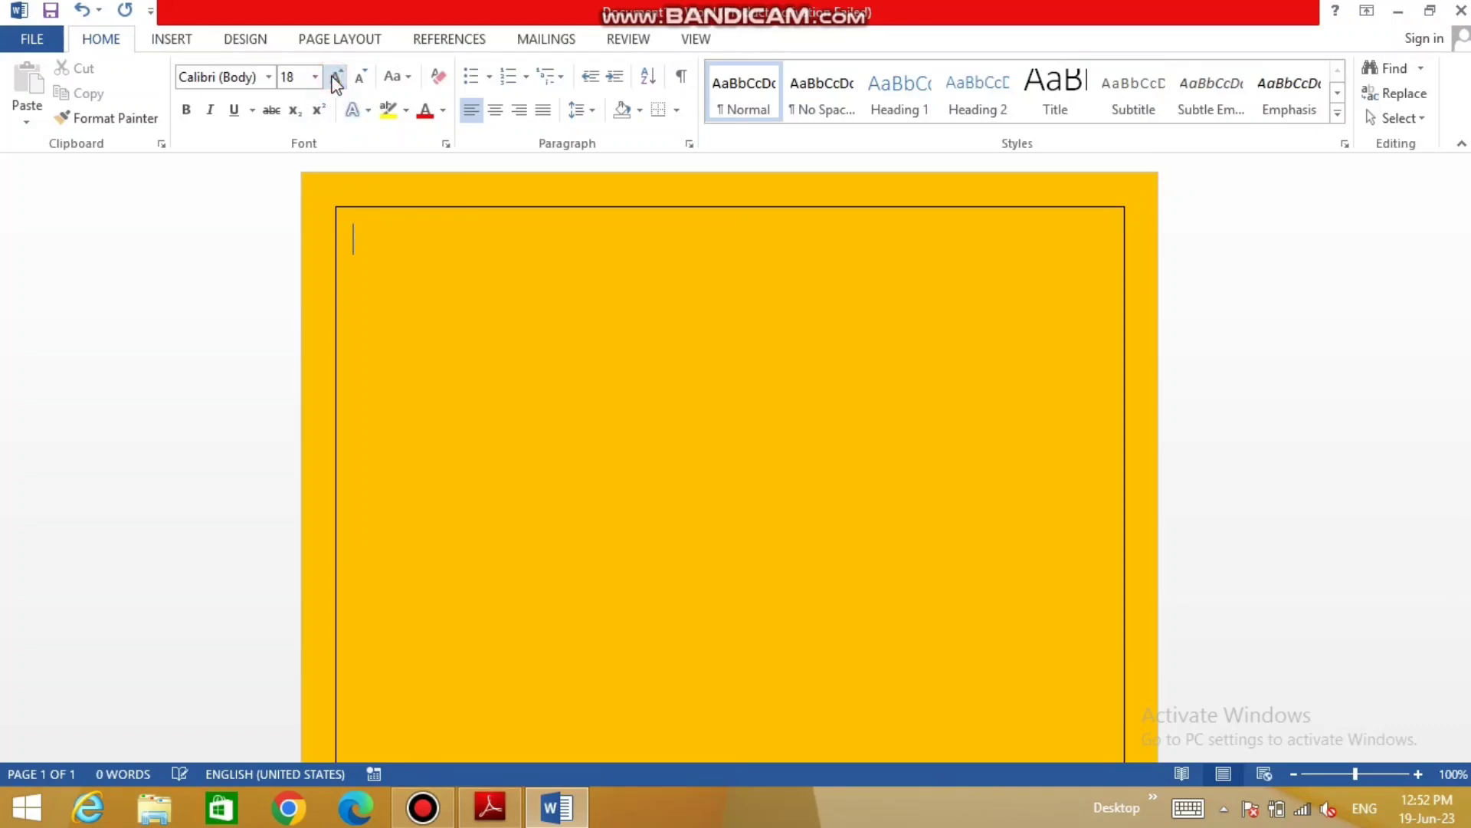
{"action": "left_click", "coordinate": [269, 77]}
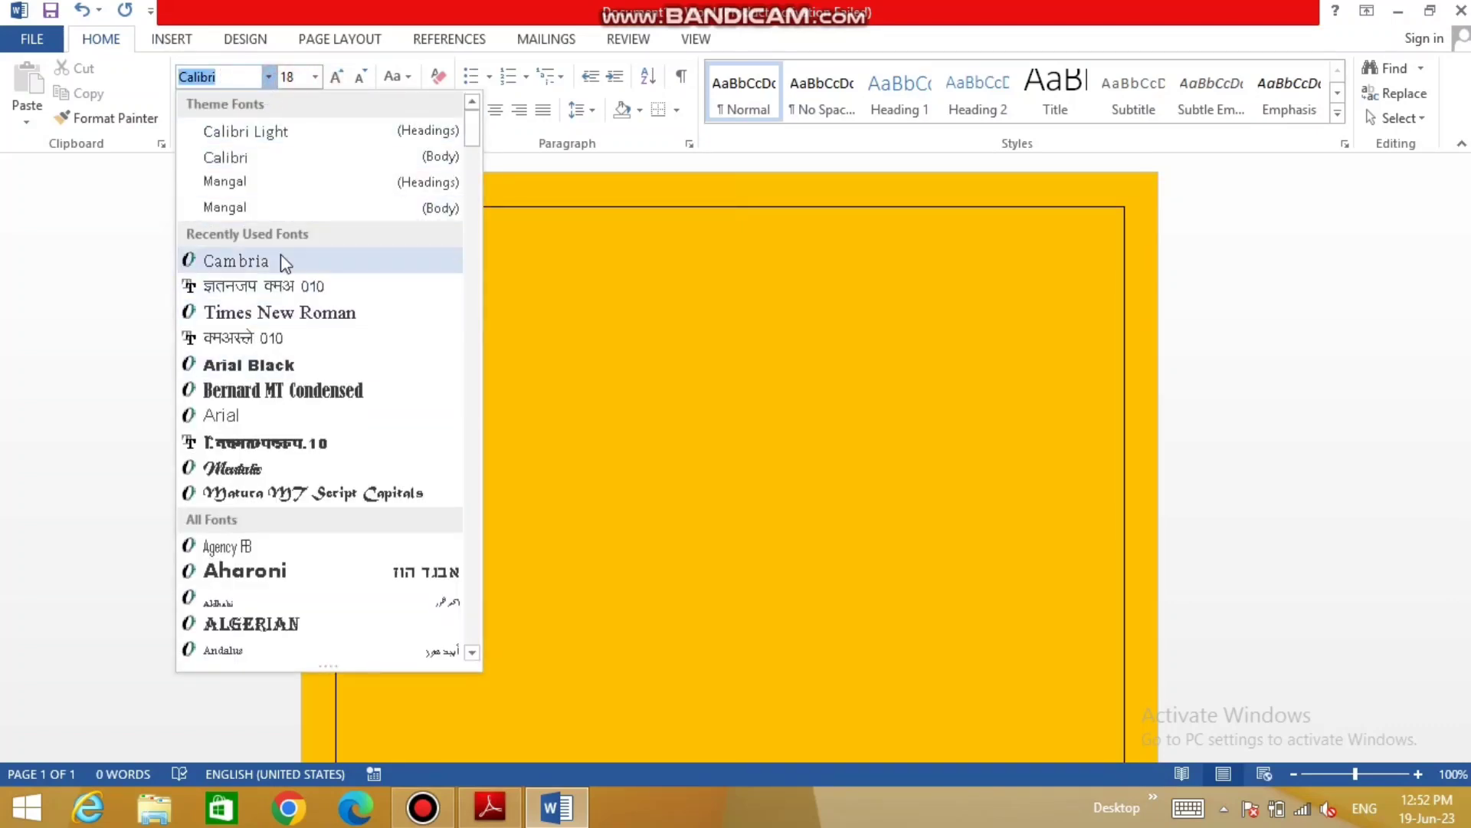
{"action": "left_click", "coordinate": [281, 259]}
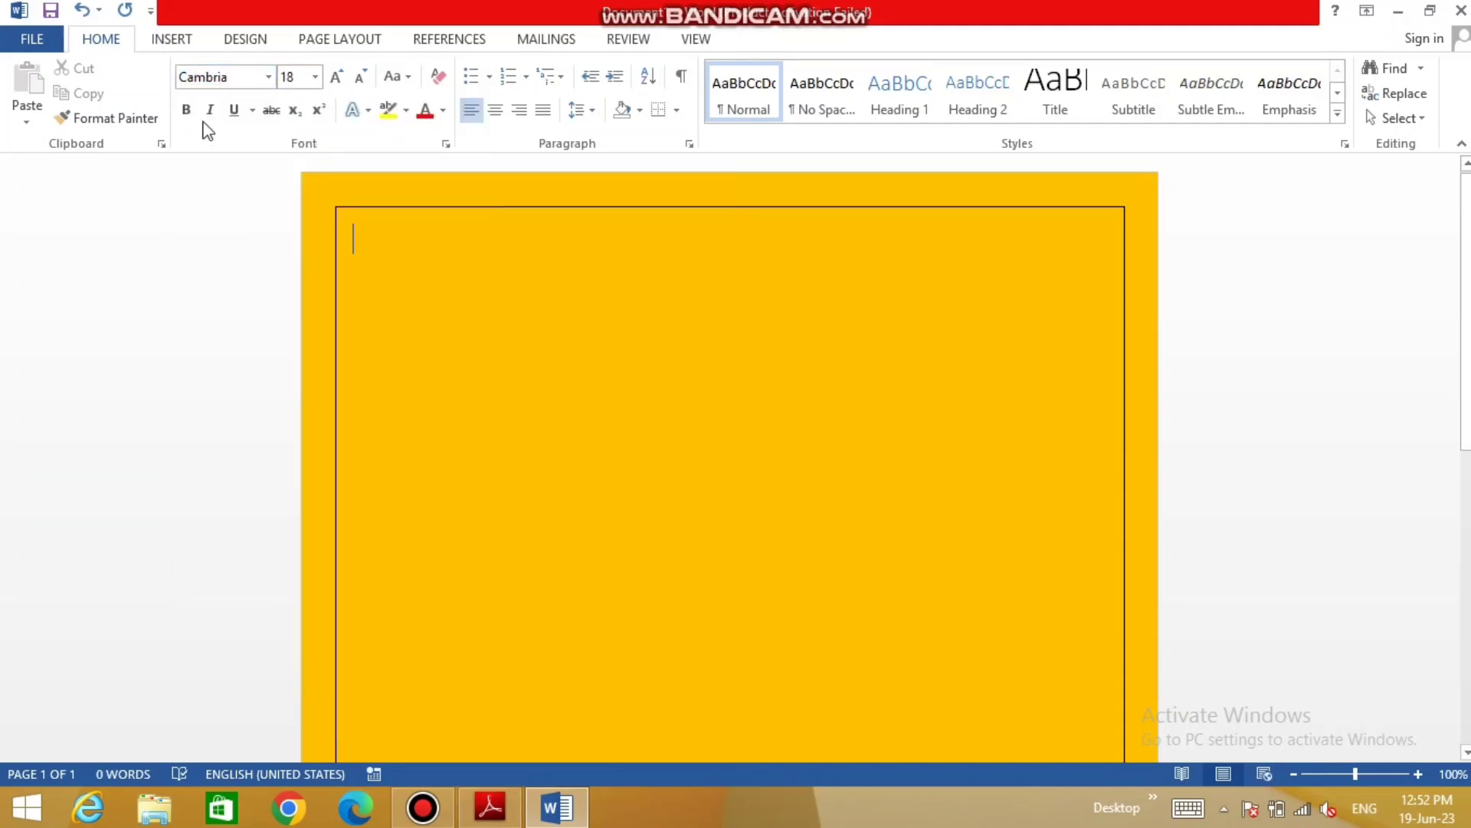
{"action": "left_click", "coordinate": [181, 114]}
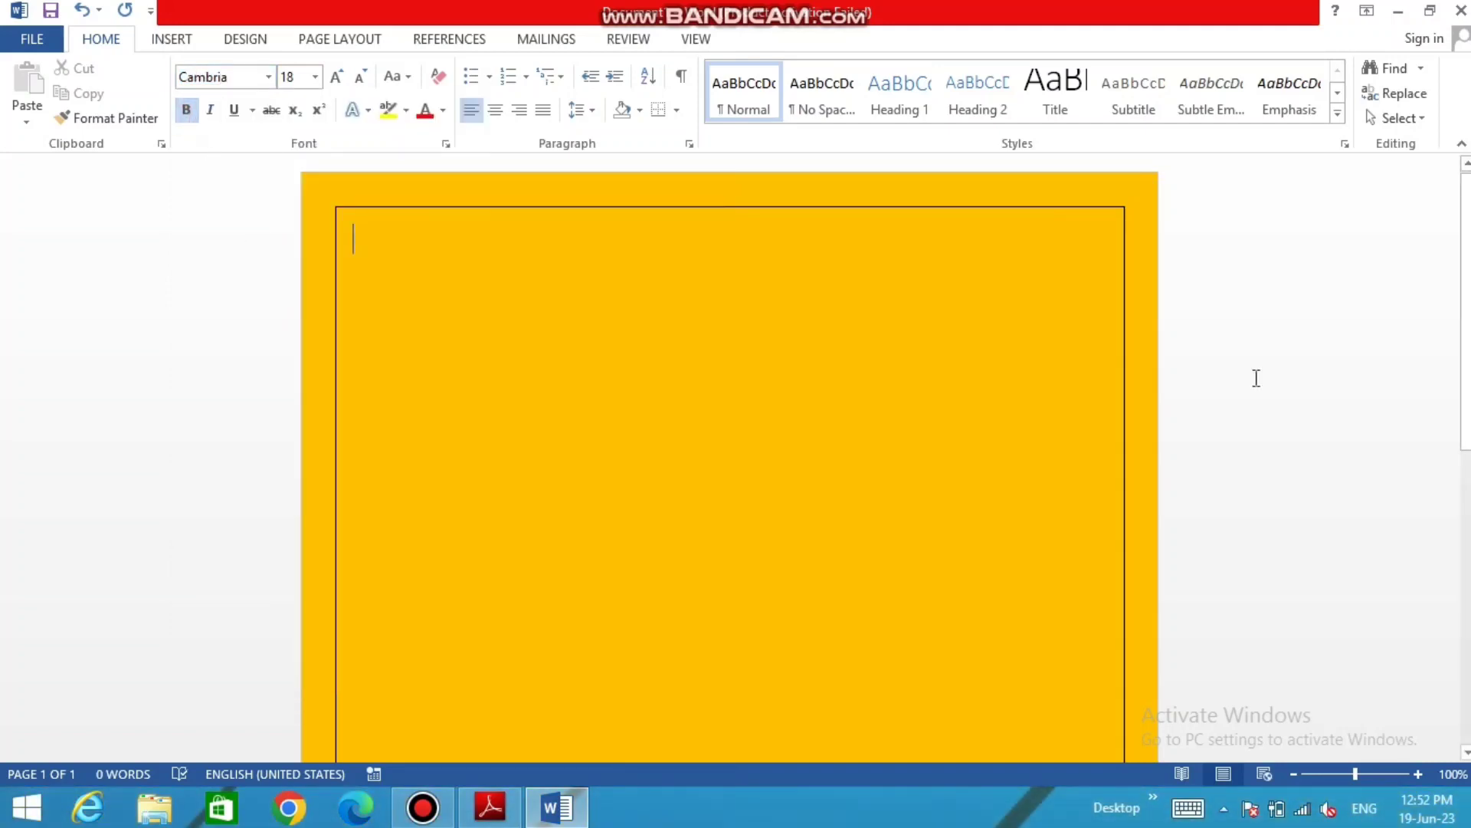
{"action": "type", "text": "cA"}
{"action": "key", "text": "BackSpace"}
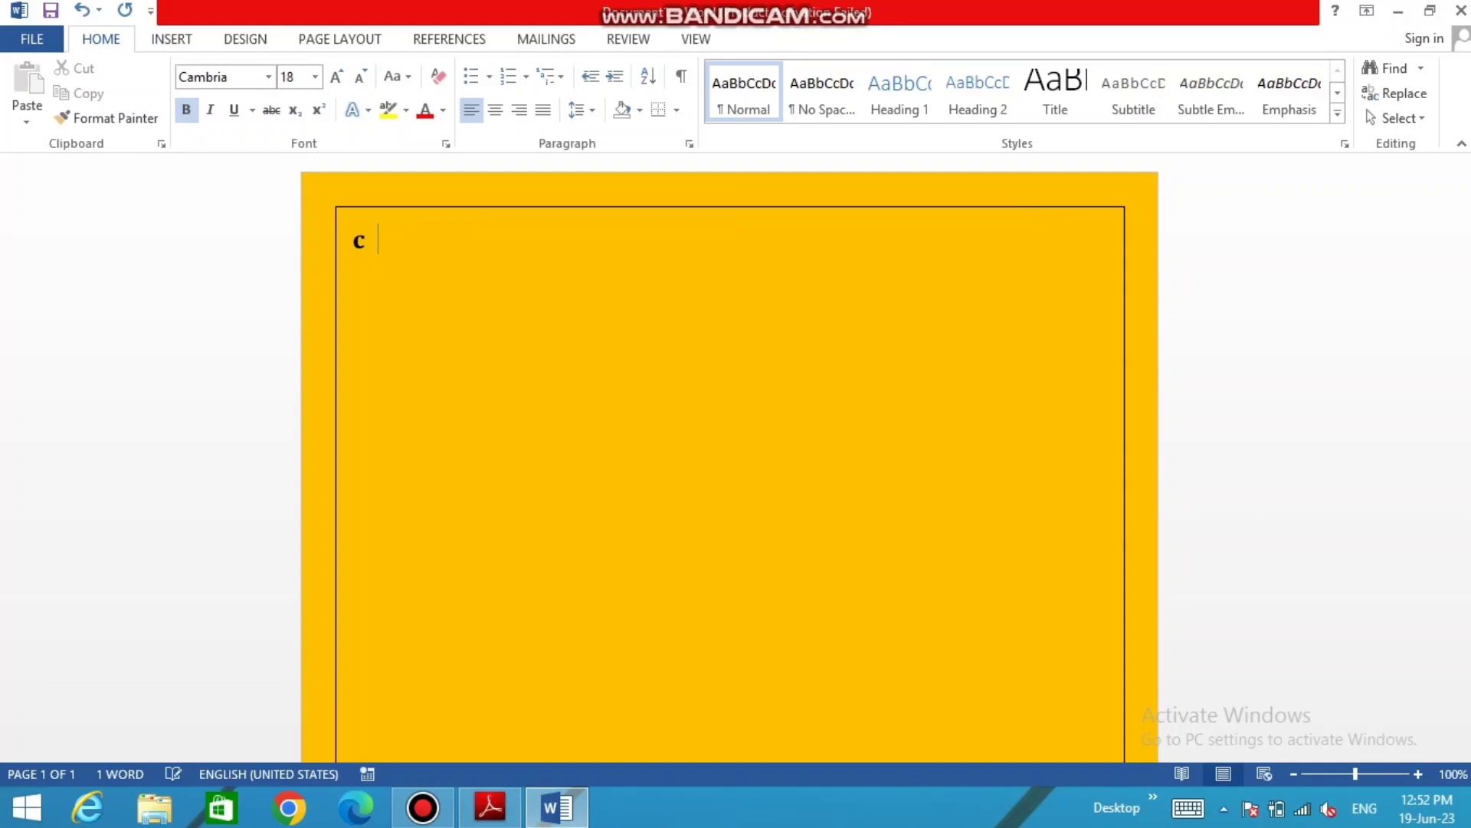
{"action": "key", "text": "BackSpace"}
{"action": "type", "text": "Cash M"}
{"action": "type", "text": "emo                     "}
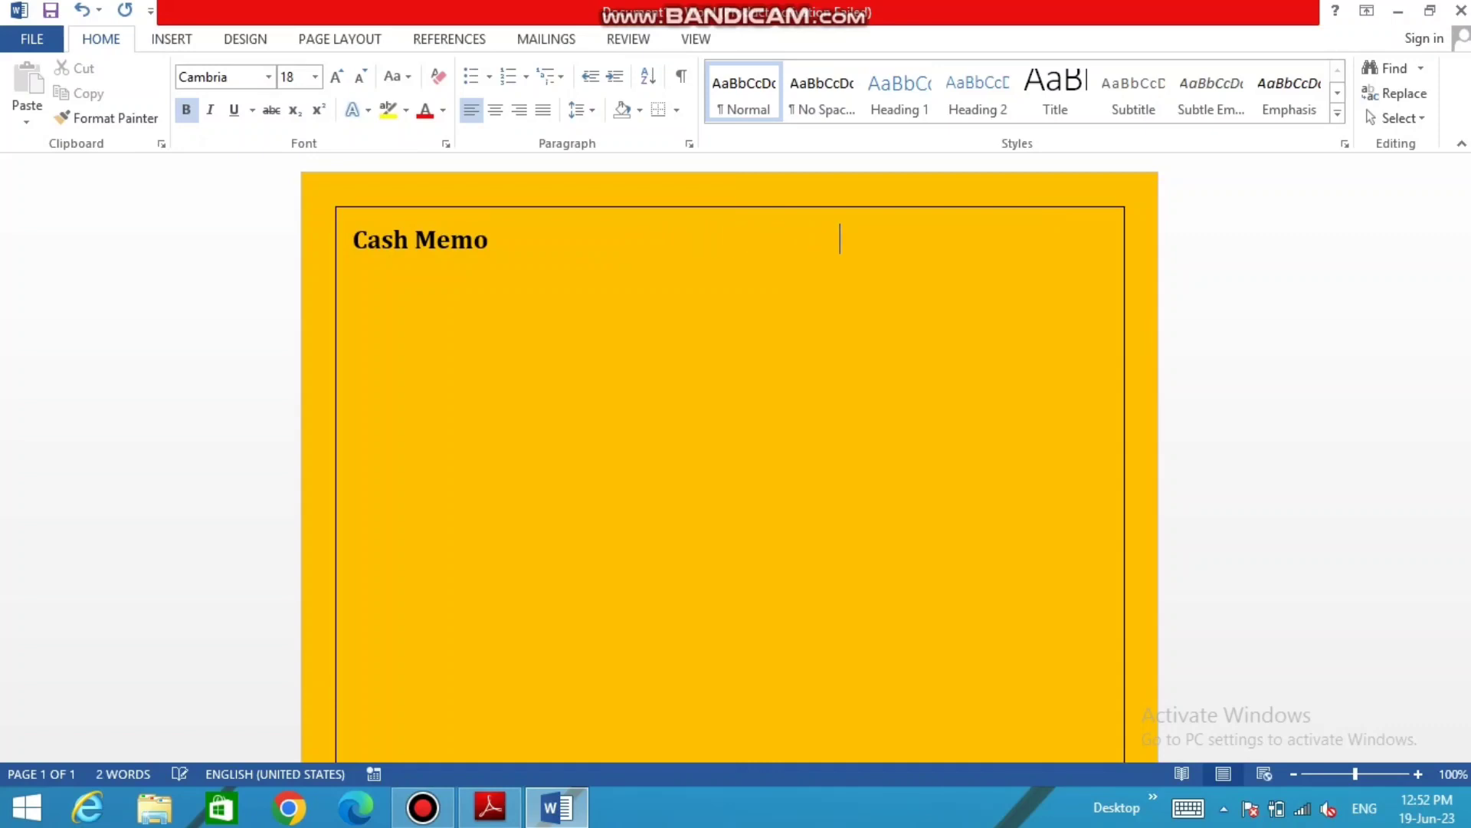
{"action": "type", "text": " Call: "}
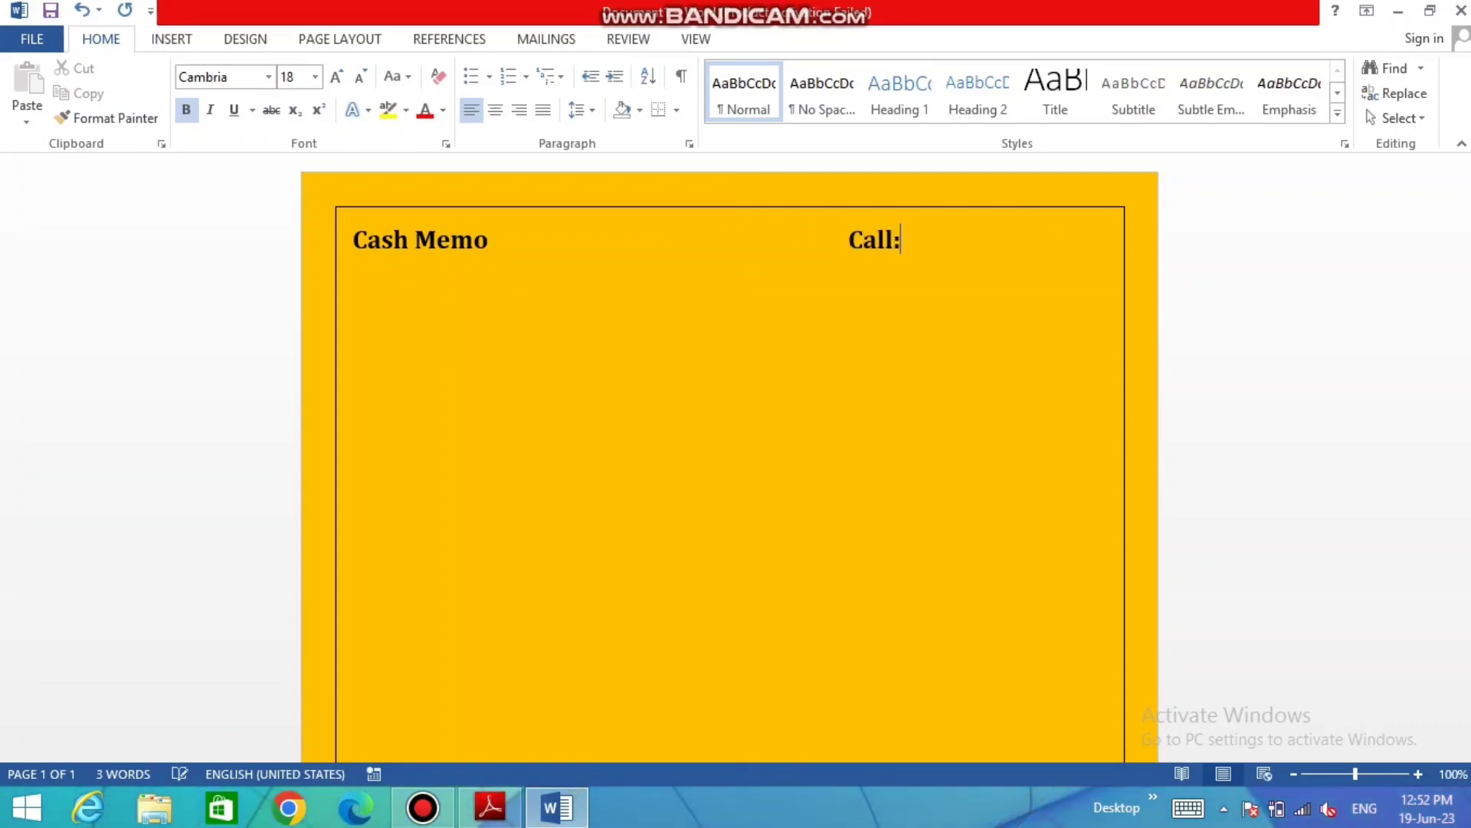
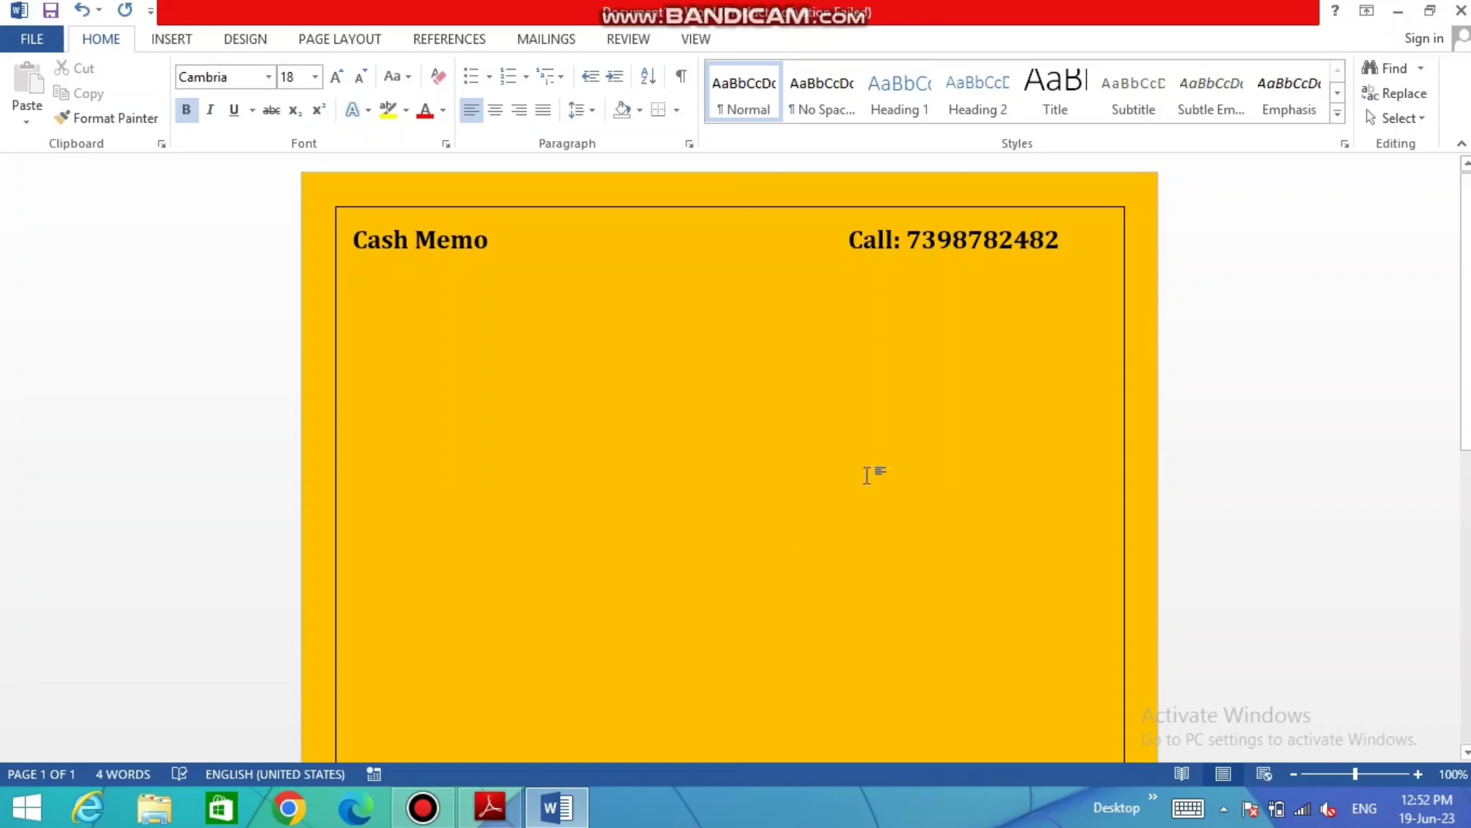
Add a centred 'ADVANCE COMPUTERS' title enlarged to 24 pt, then drop the size to 16
{"action": "left_click", "coordinate": [502, 116]}
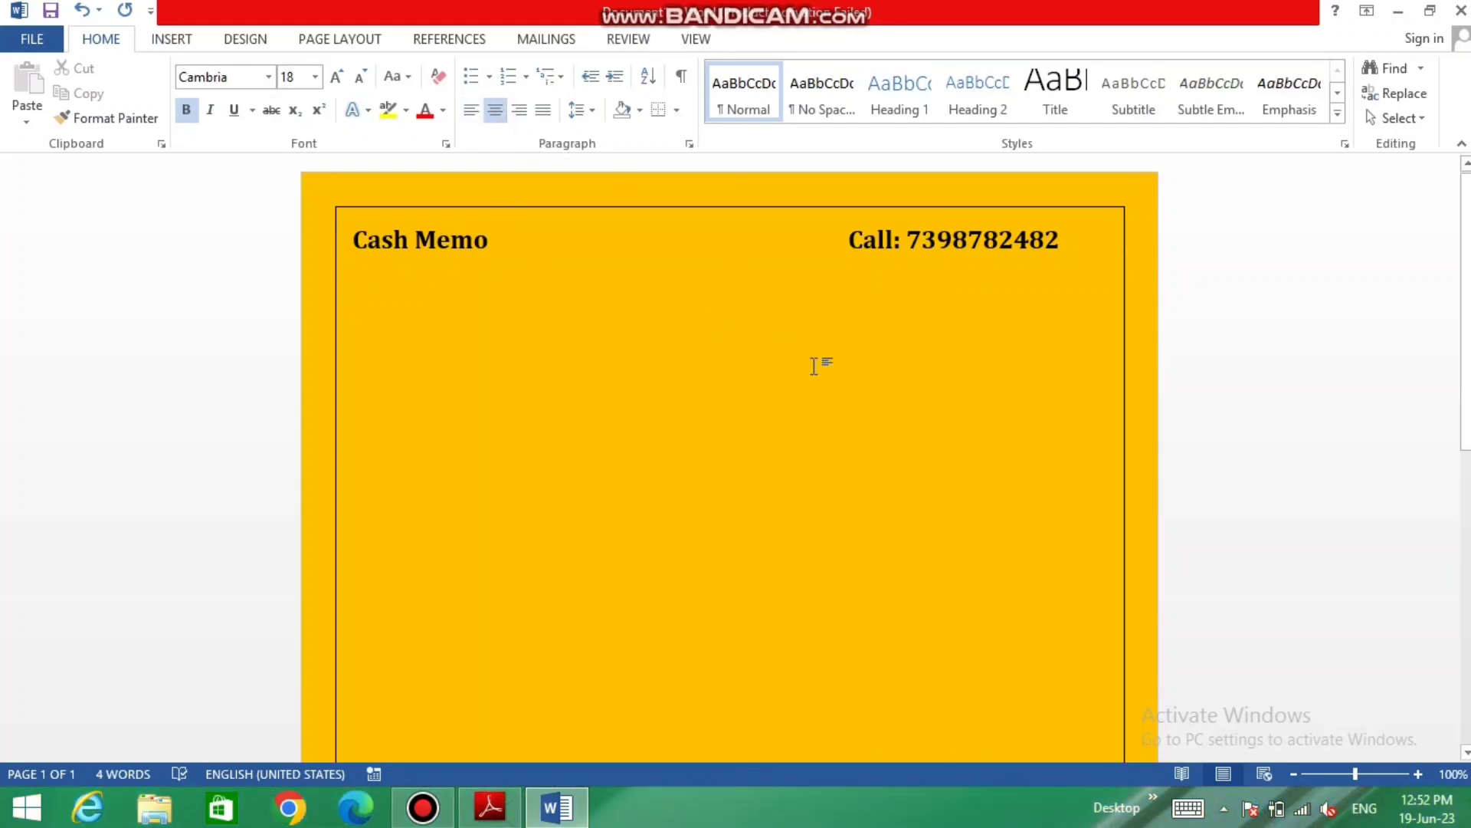
{"action": "type", "text": "ADVANCE CO"}
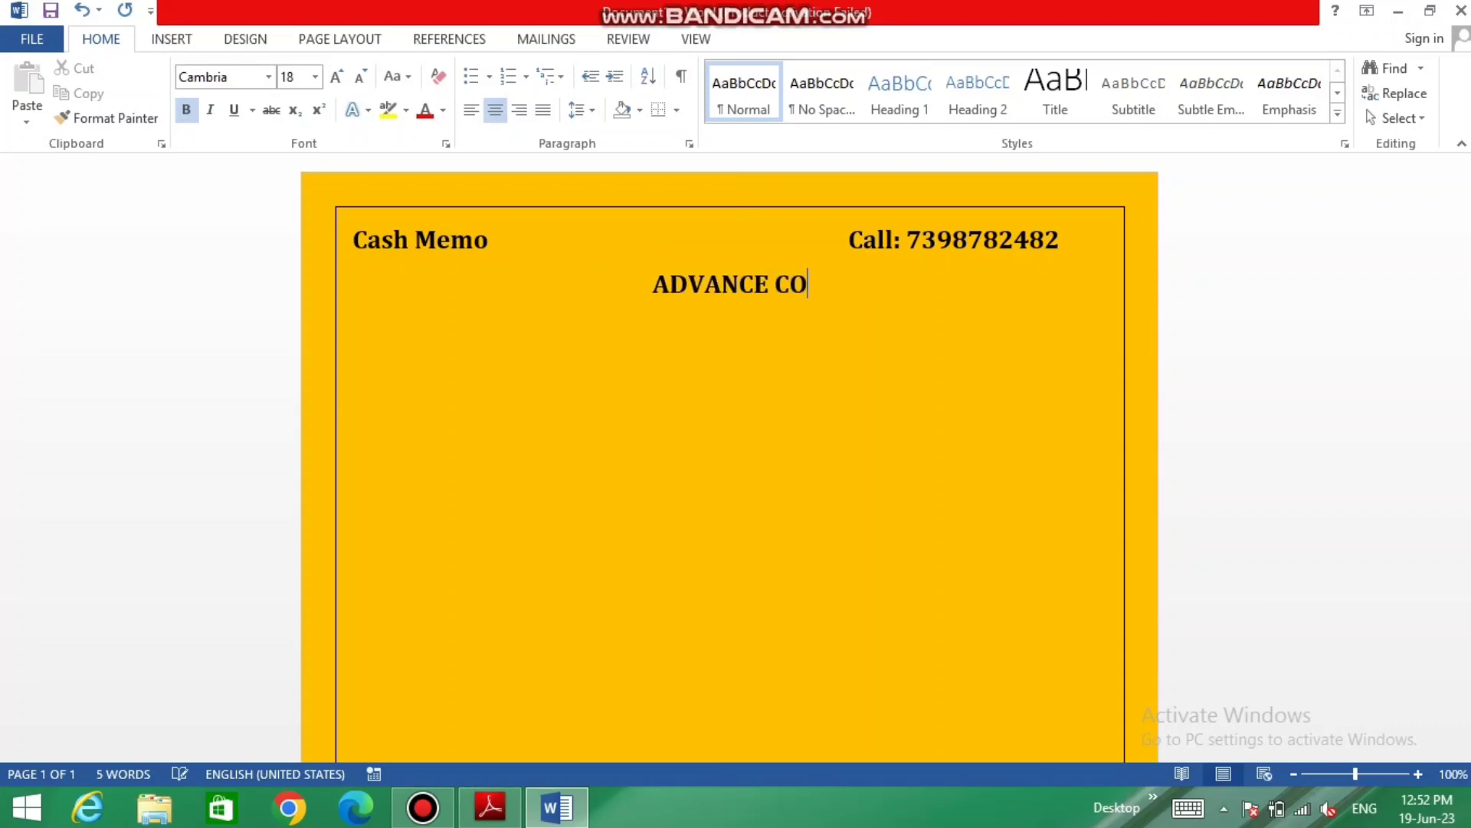
{"action": "type", "text": "MPUTER S"}
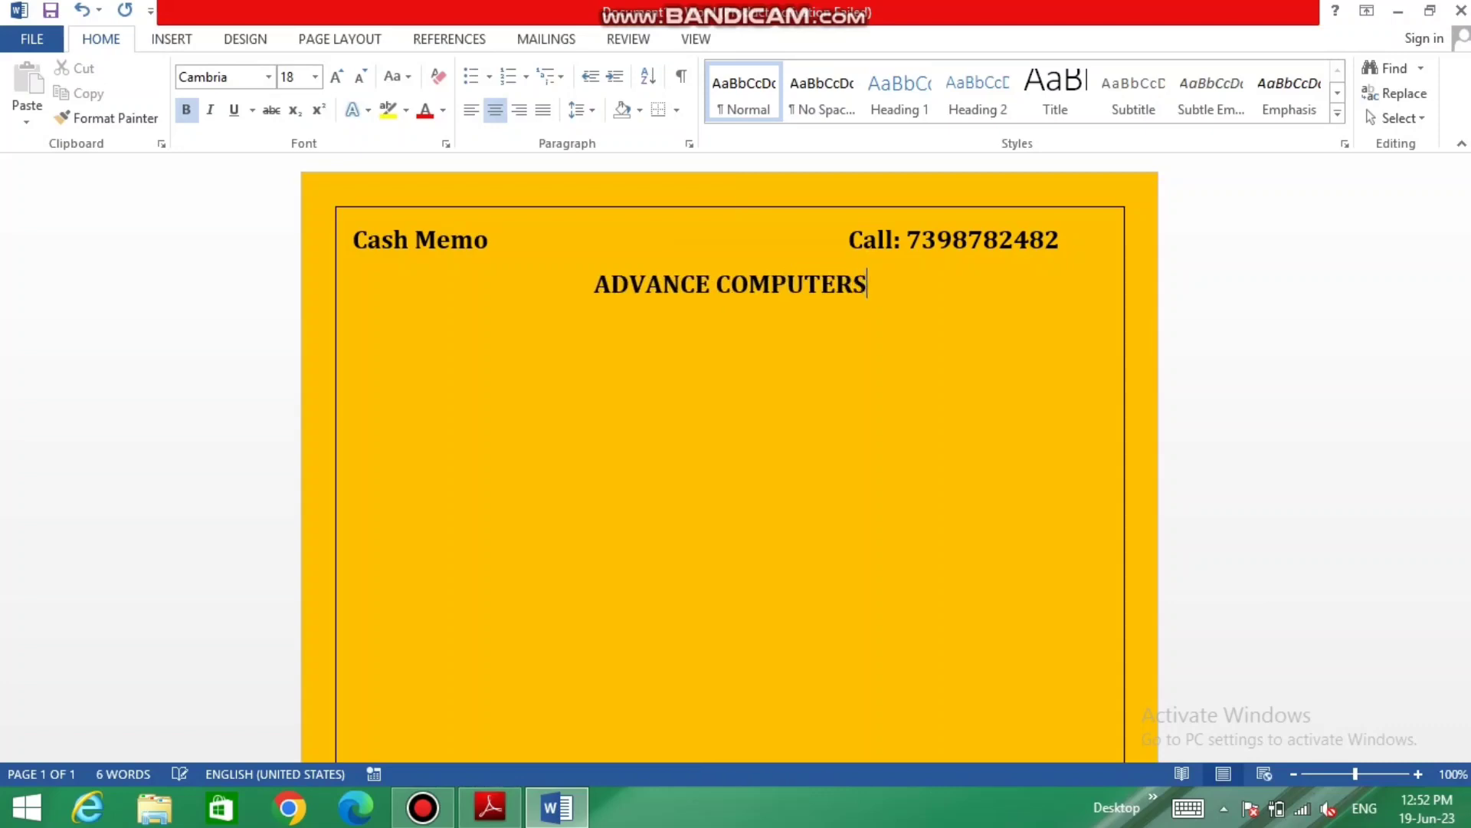
{"action": "left_click_drag", "start_coordinate": [873, 288], "coordinate": [614, 312]}
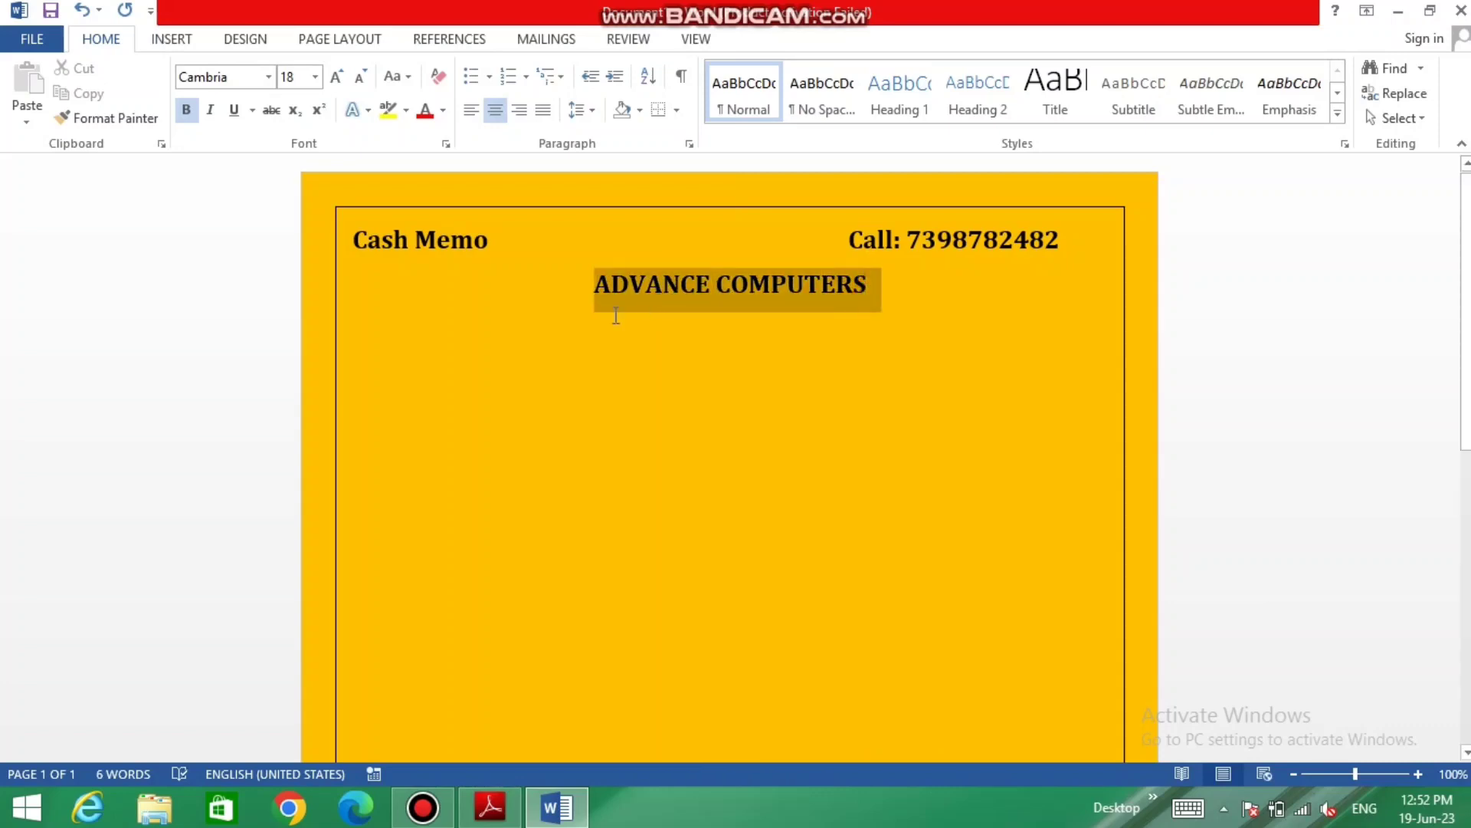
{"action": "left_click", "coordinate": [337, 76]}
{"action": "left_click", "coordinate": [337, 77]}
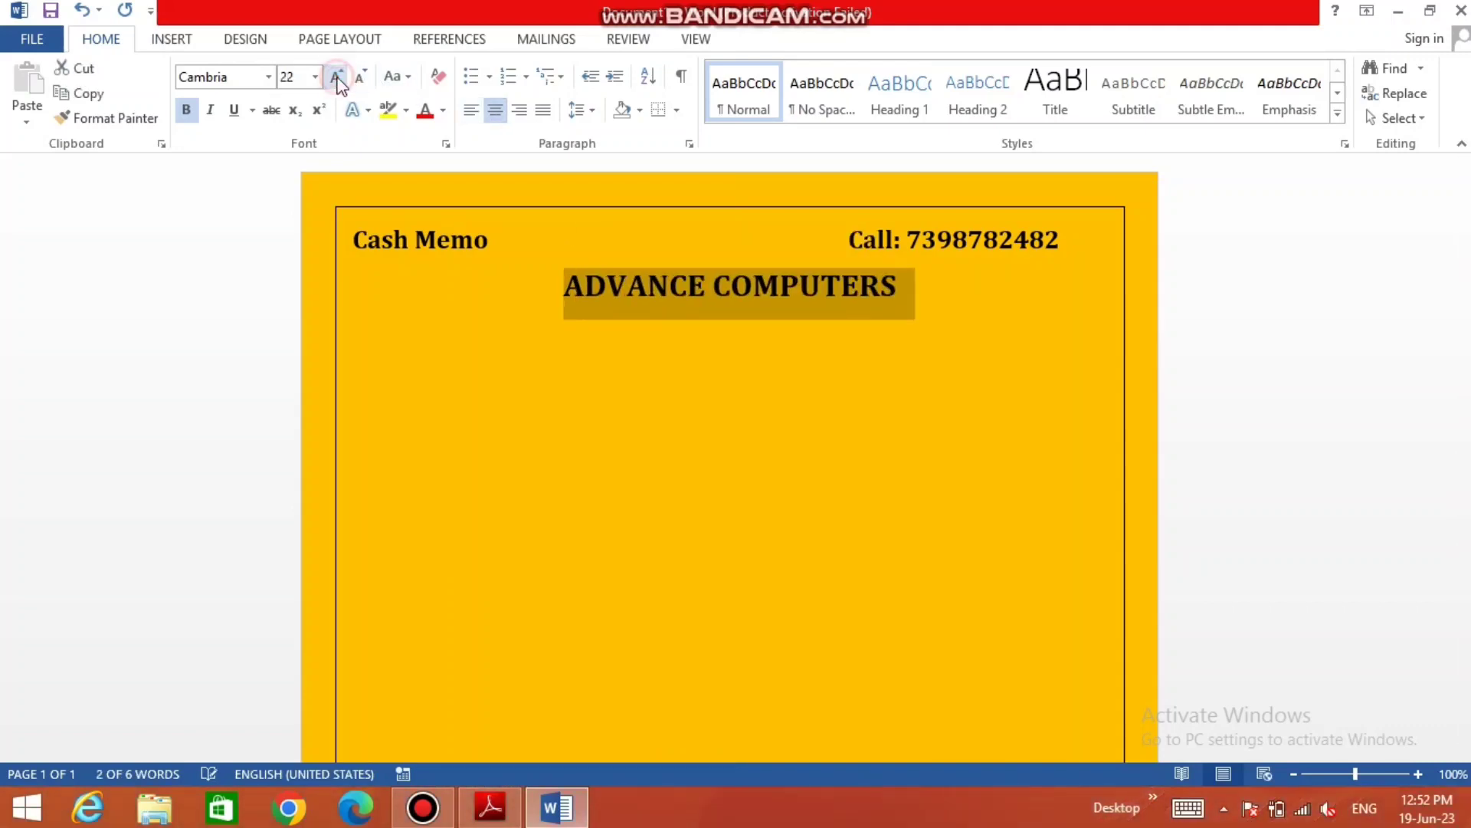
{"action": "left_click", "coordinate": [337, 77]}
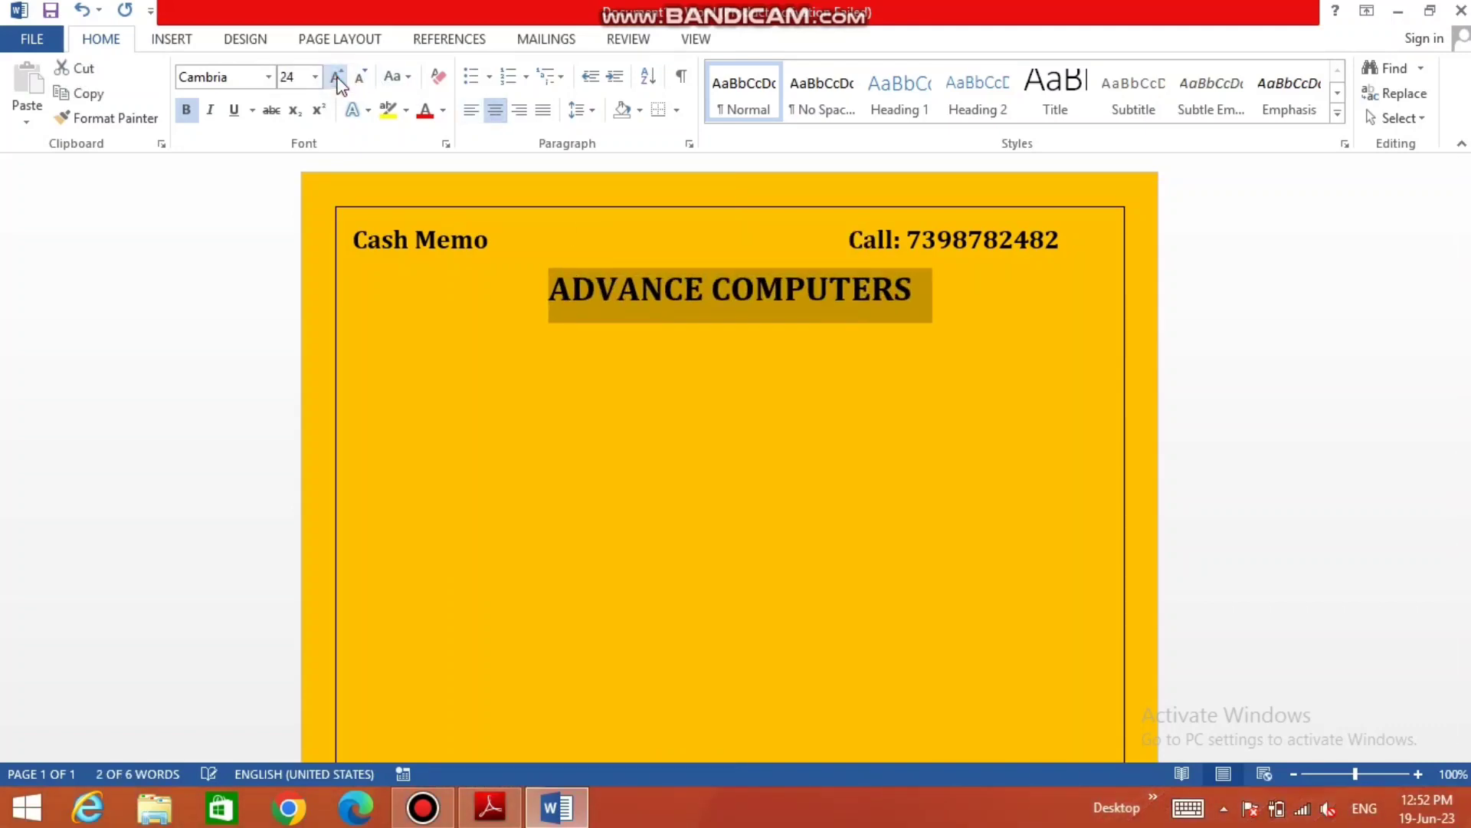
{"action": "left_click", "coordinate": [930, 303]}
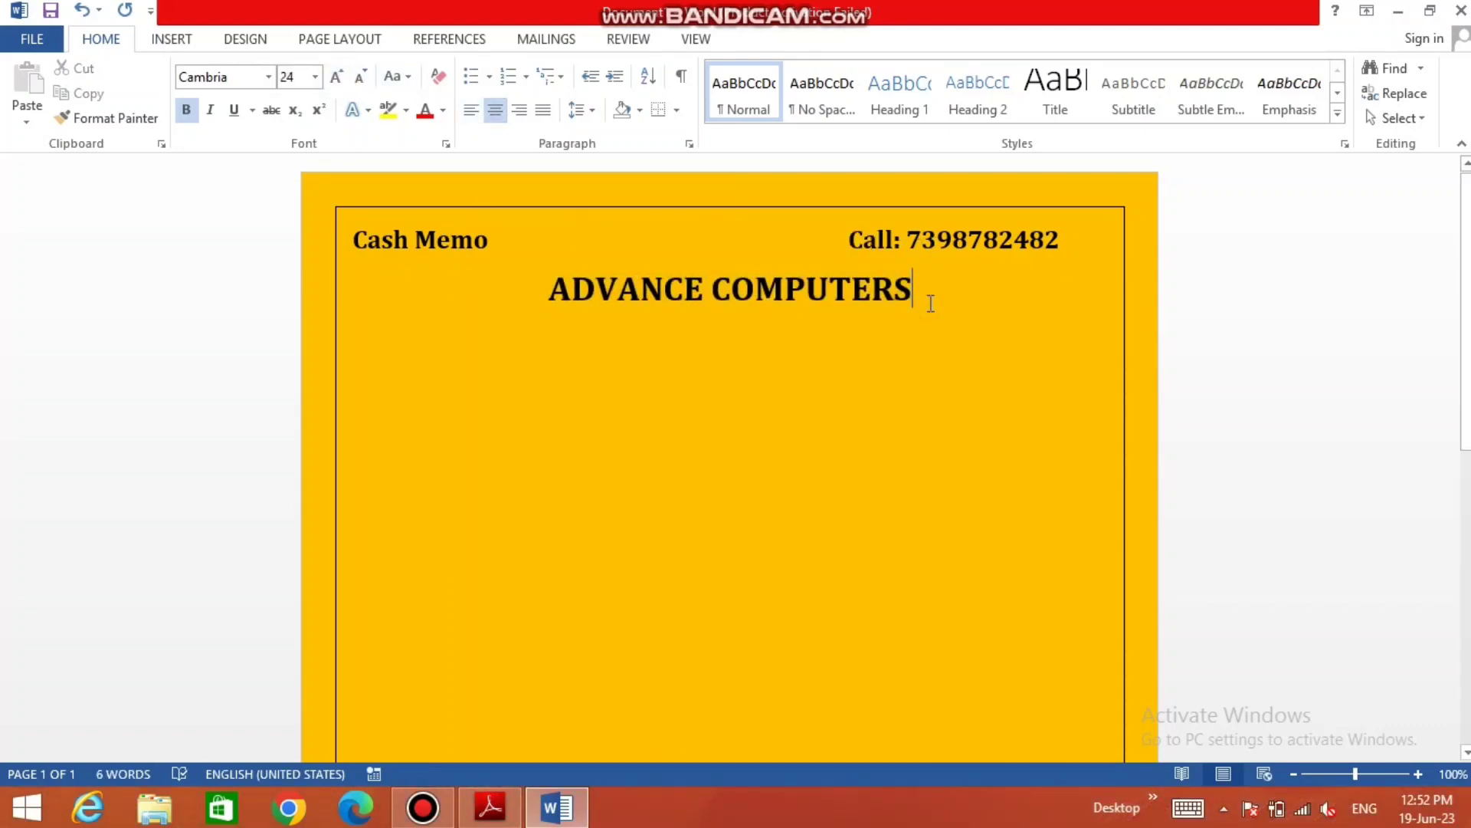
{"action": "left_click", "coordinate": [362, 78]}
{"action": "left_click", "coordinate": [361, 78]}
{"action": "left_click", "coordinate": [362, 78]}
{"action": "left_click", "coordinate": [362, 78]}
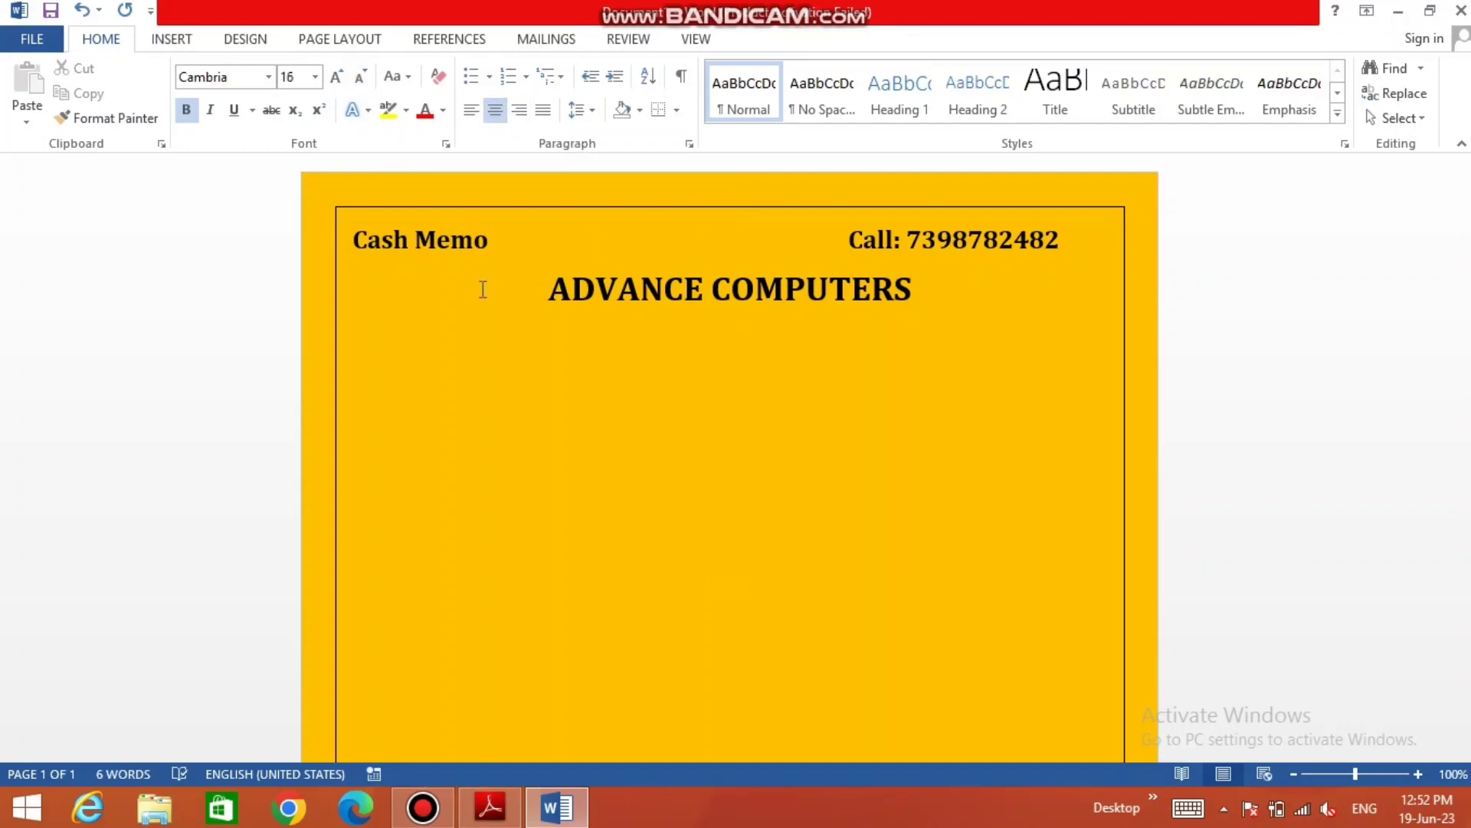
Type the 'Add:' line with the shop's street address and postal code, then add a blank line
{"action": "key", "text": "Return"}
{"action": "type", "text": "A"}
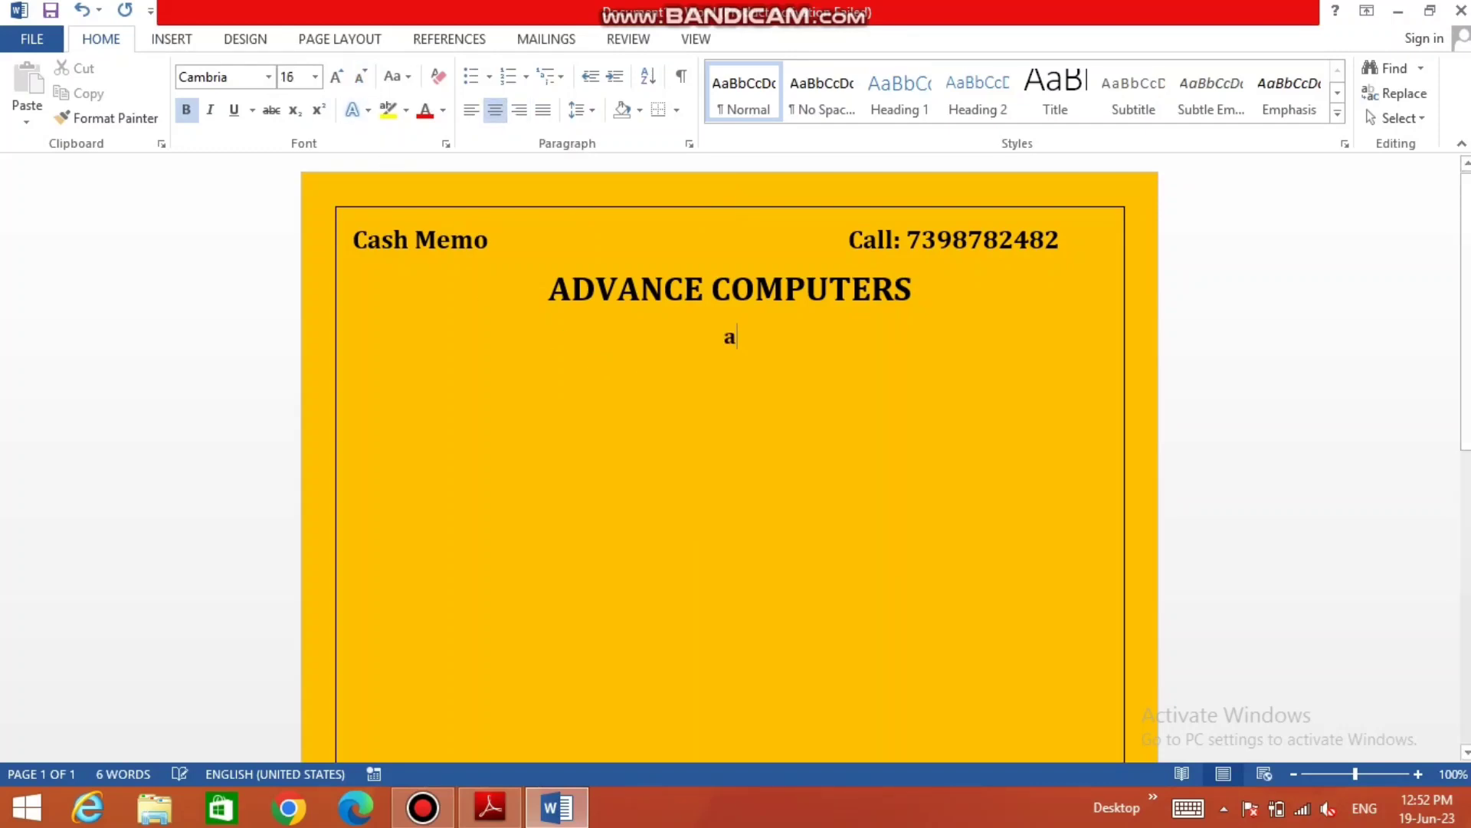
{"action": "type", "text": "dd"}
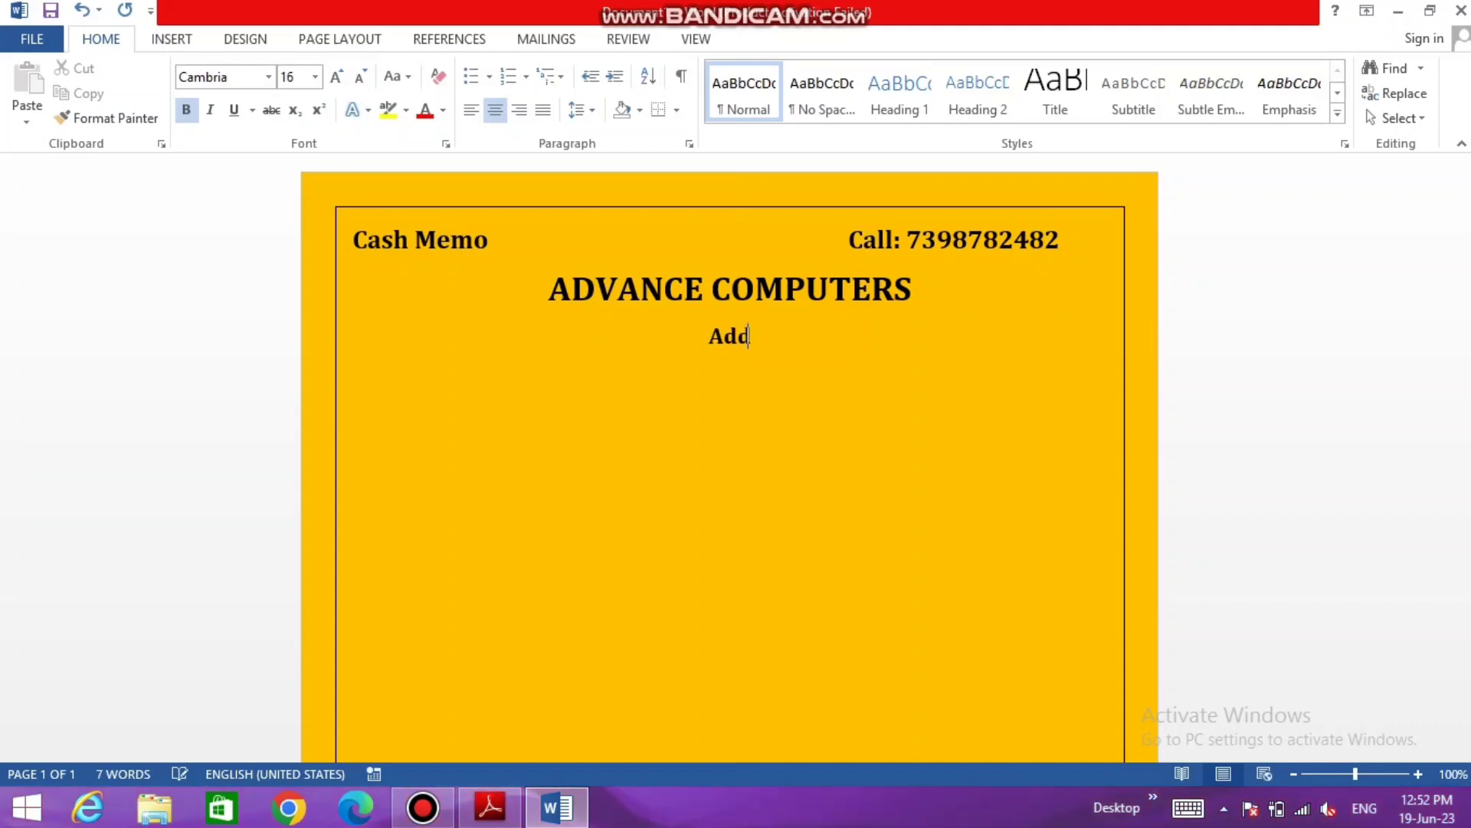
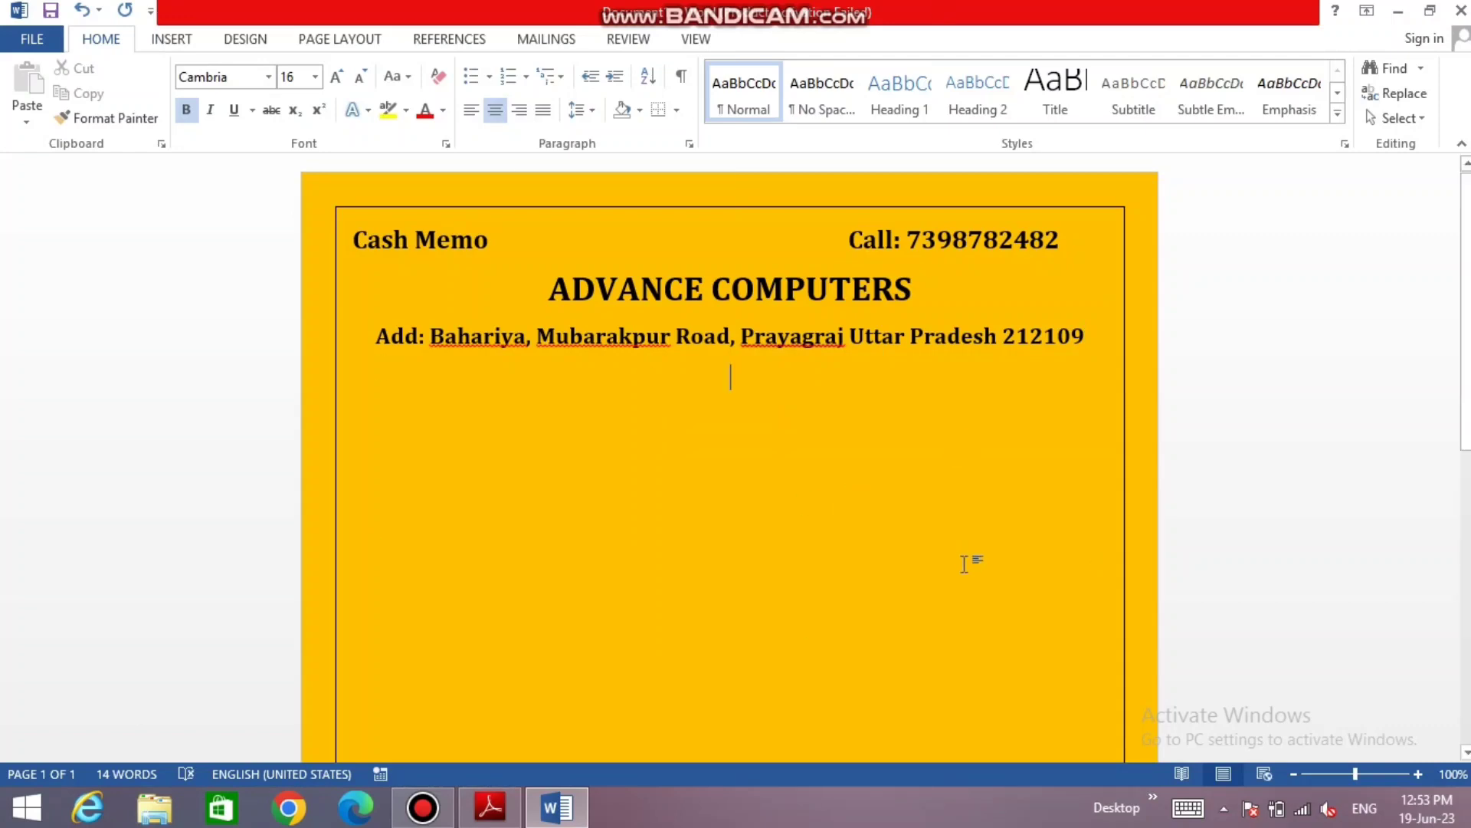
{"action": "key", "text": "Return"}
{"action": "key", "text": "Return"}
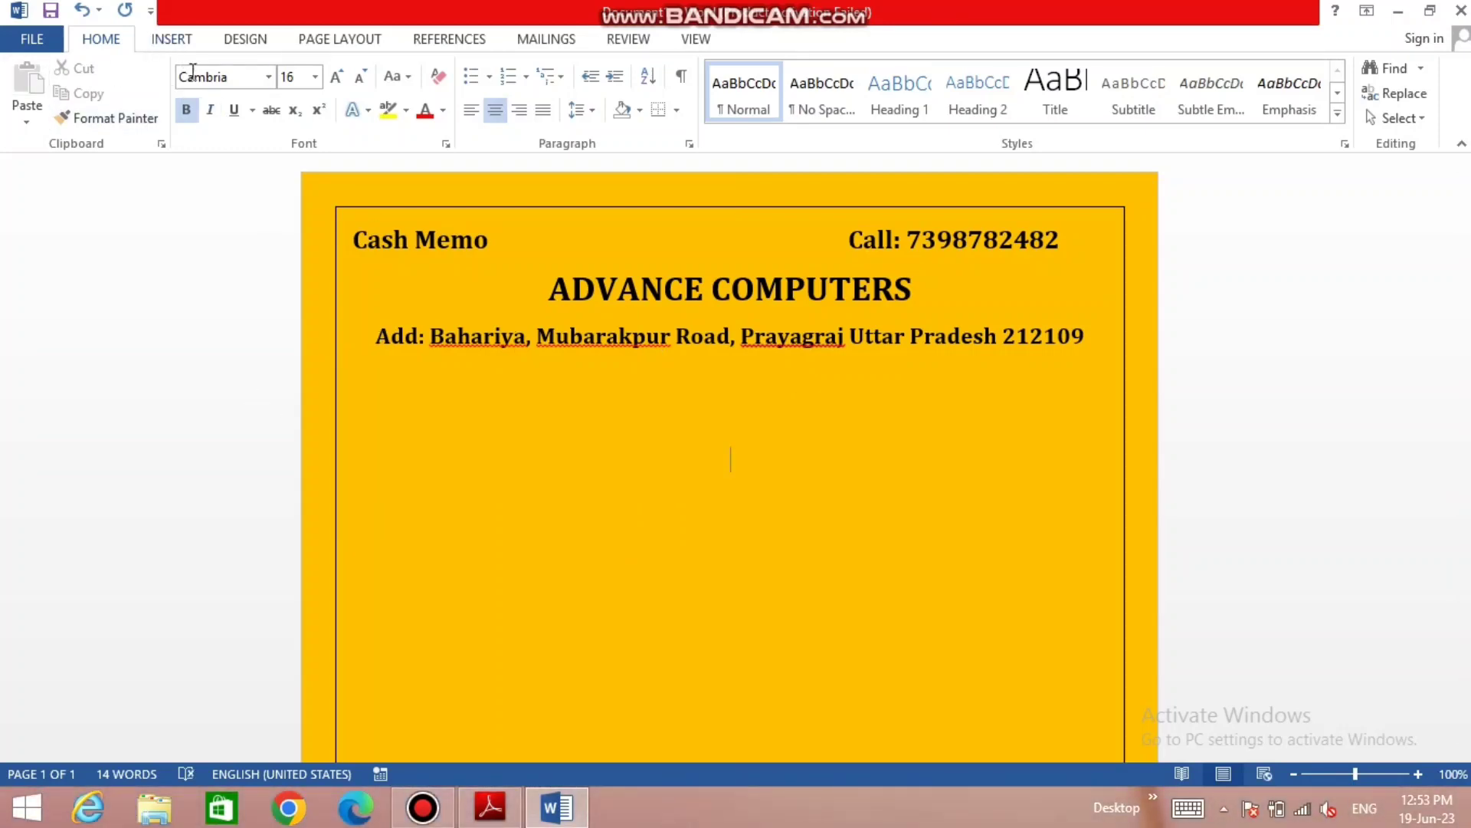
Draw a rectangle across the page under the address and fill it black
{"action": "left_click", "coordinate": [171, 42]}
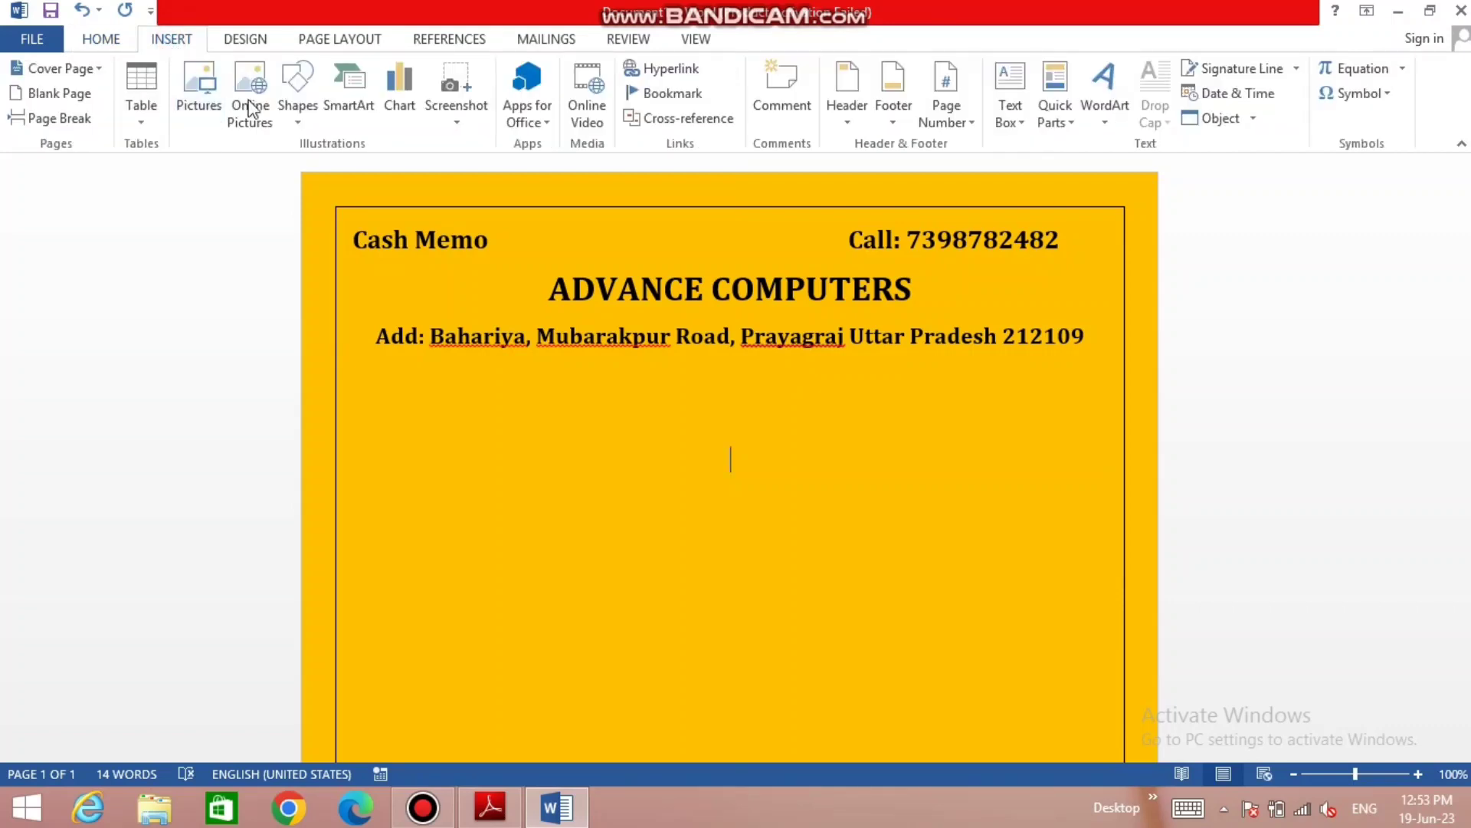
{"action": "left_click", "coordinate": [298, 92]}
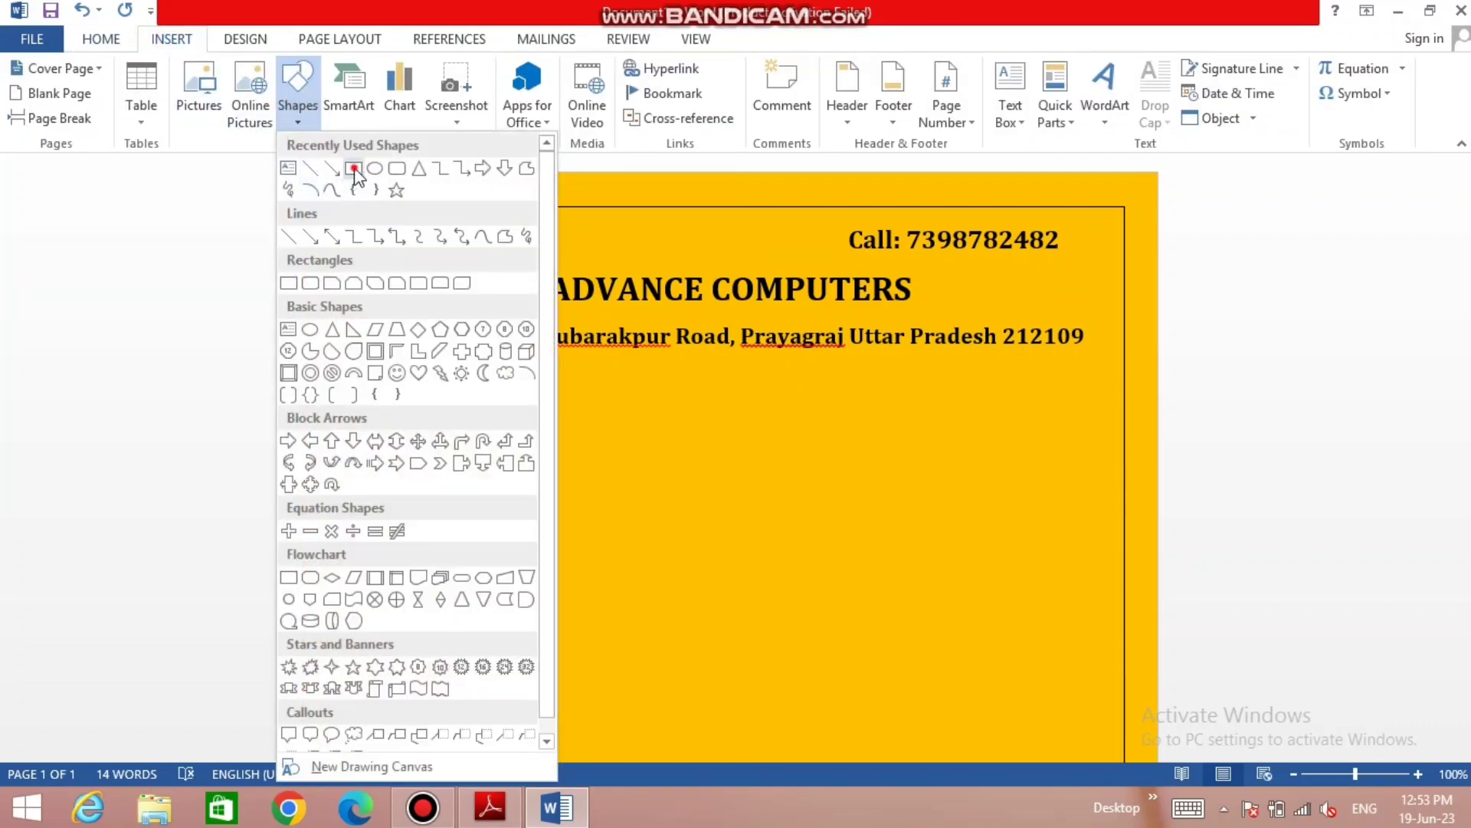
{"action": "left_click", "coordinate": [353, 169]}
{"action": "mouse_move", "coordinate": [340, 364]}
{"action": "left_mouse_down"}
{"action": "mouse_move", "coordinate": [479, 473]}
{"action": "mouse_move", "coordinate": [1122, 404]}
{"action": "left_mouse_up"}
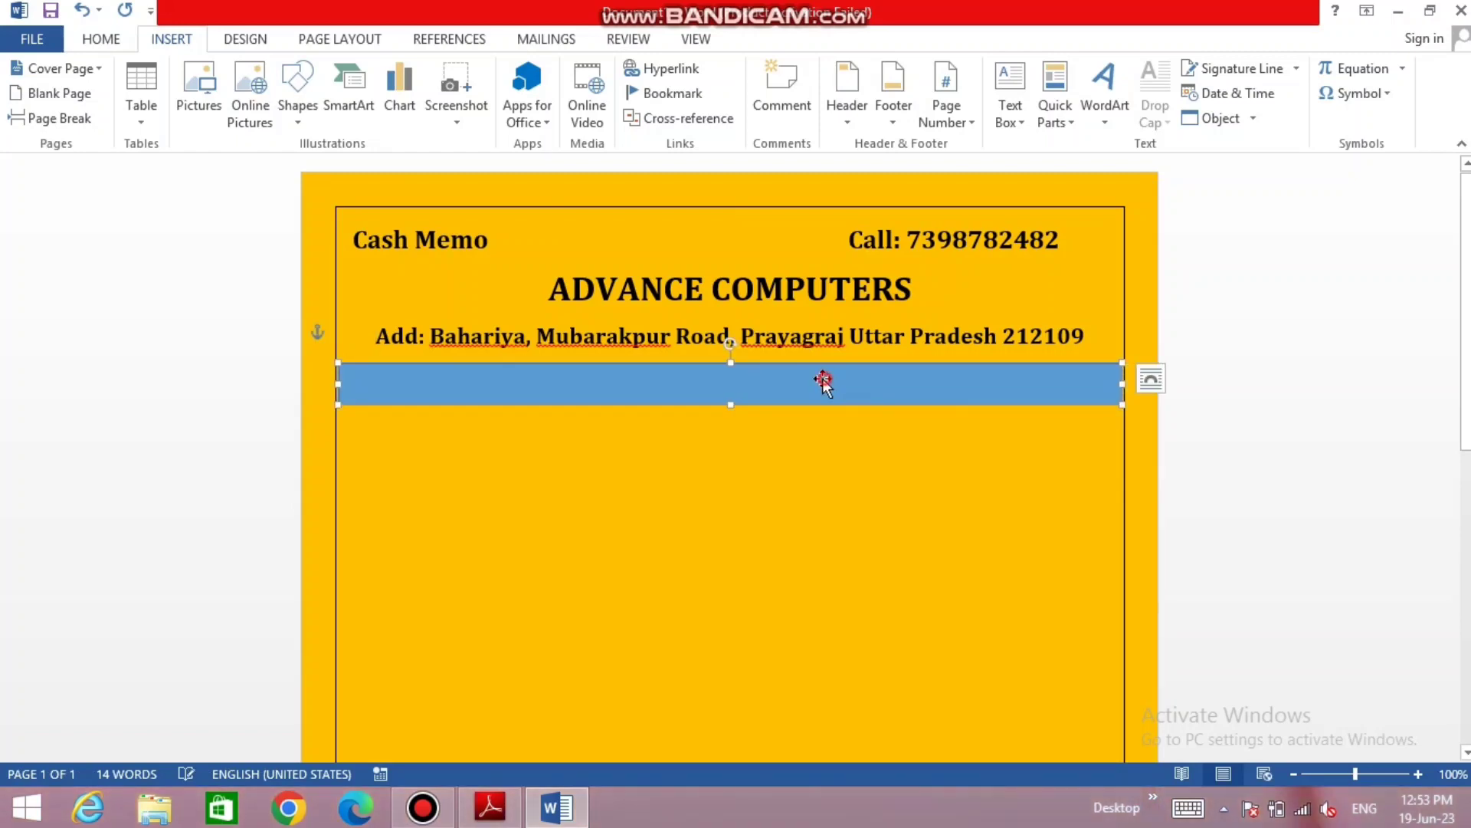
{"action": "left_click_drag", "start_coordinate": [815, 370], "coordinate": [815, 363]}
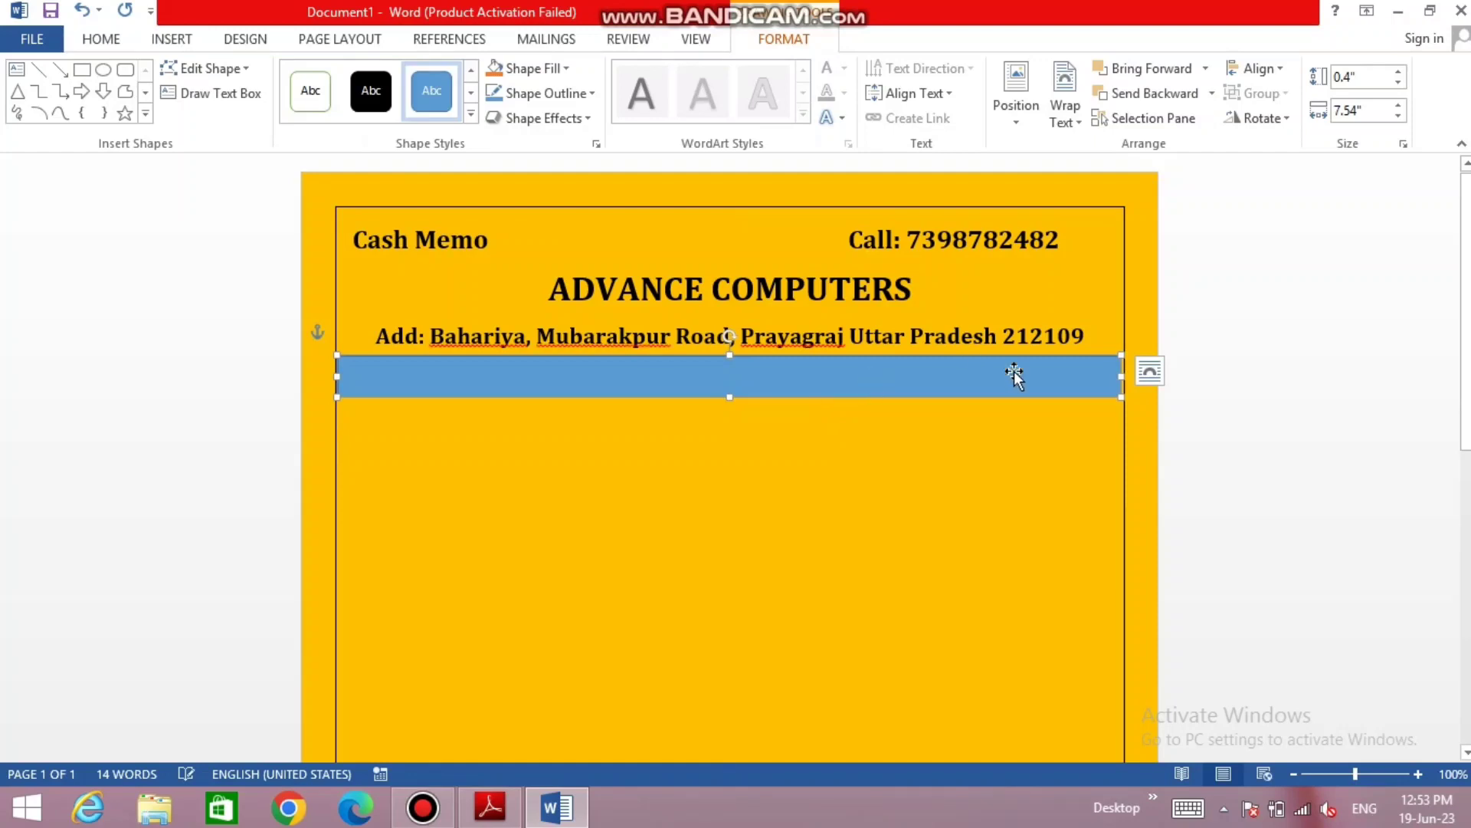
{"action": "left_click", "coordinate": [533, 68]}
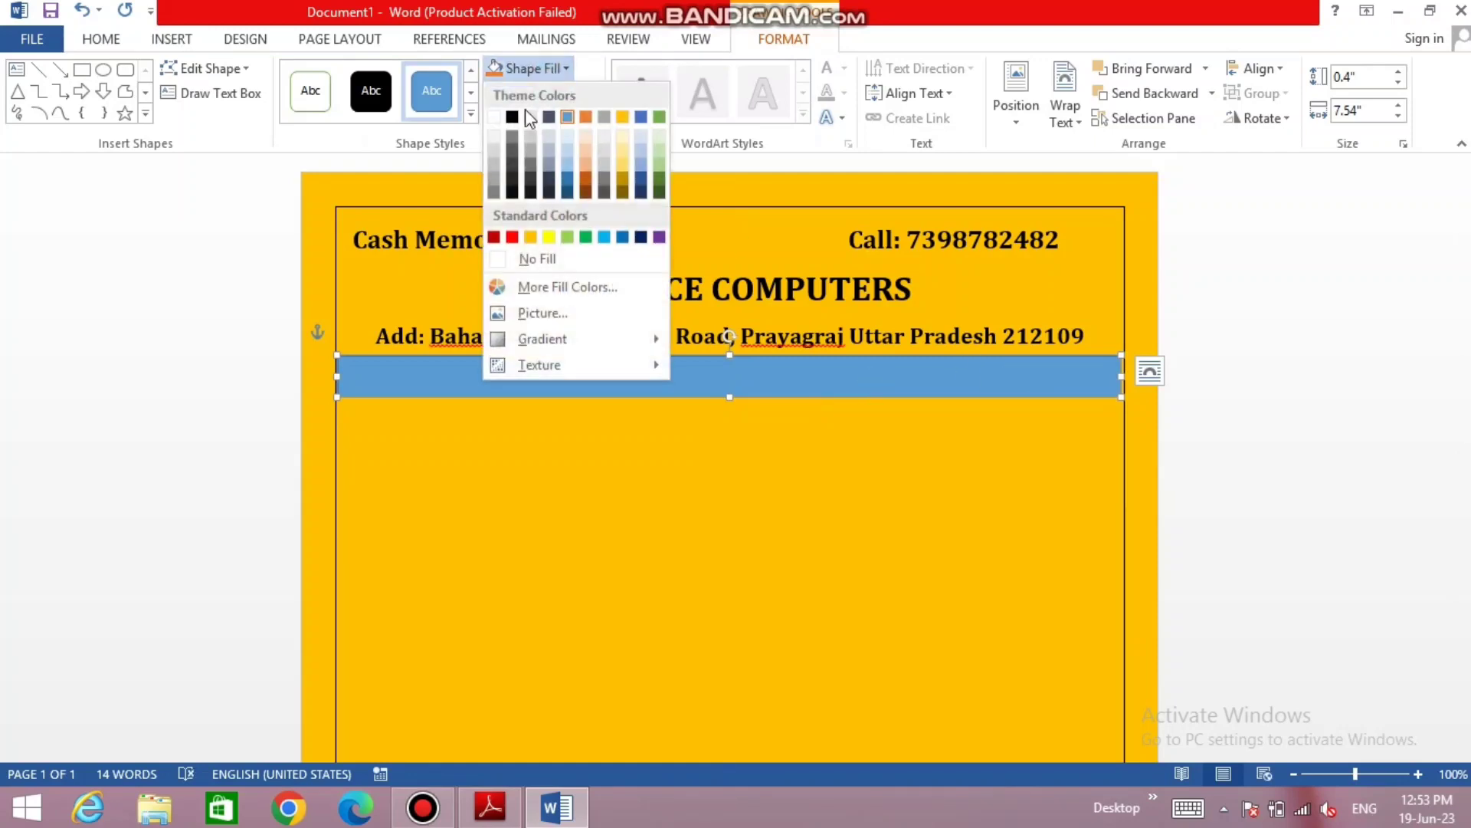
{"action": "left_click", "coordinate": [512, 119]}
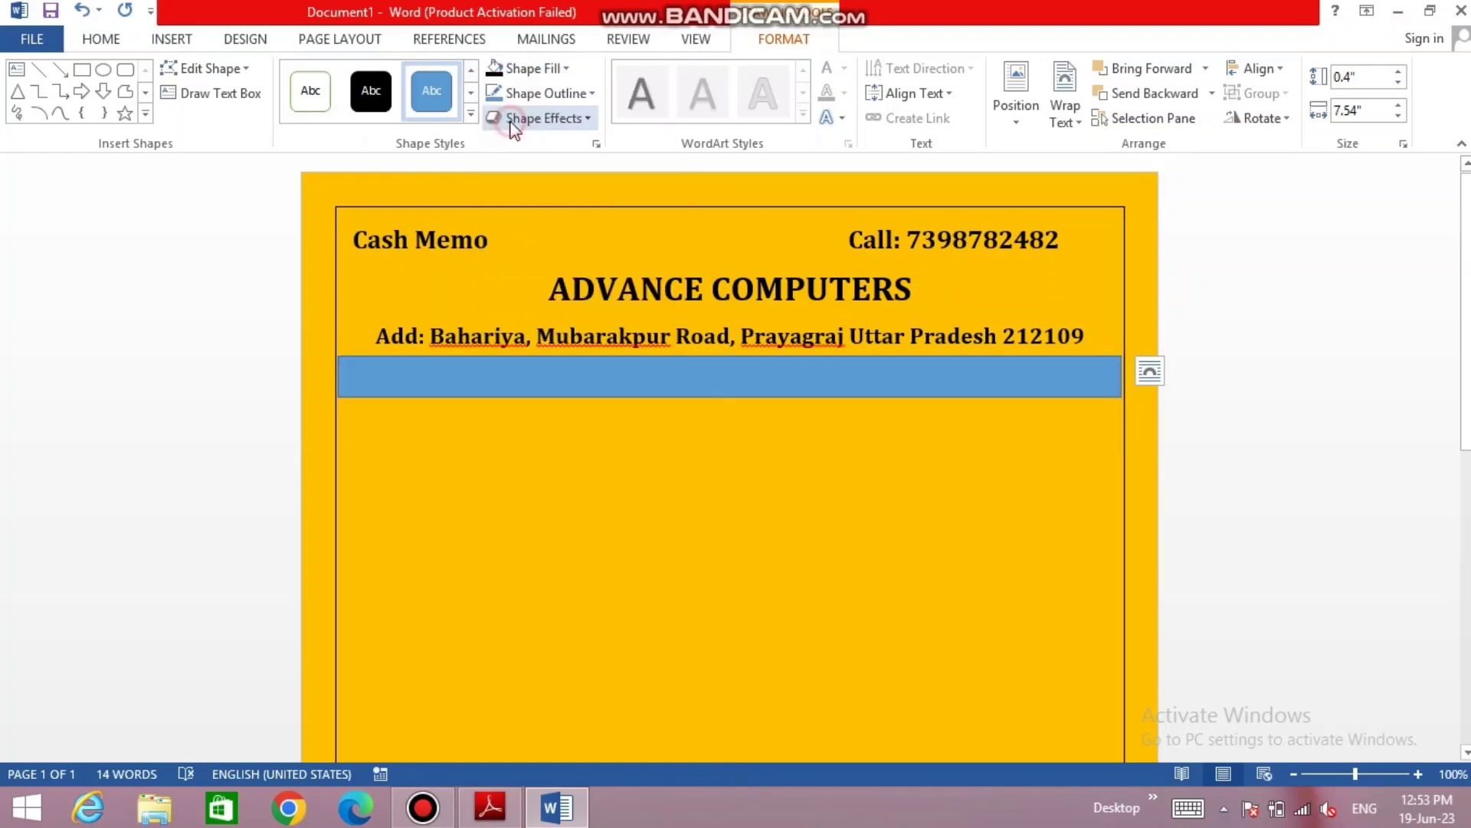
Make the black rectangle hold text, formatted left-aligned in 16-pt white Cambria
{"action": "right_click", "coordinate": [626, 381]}
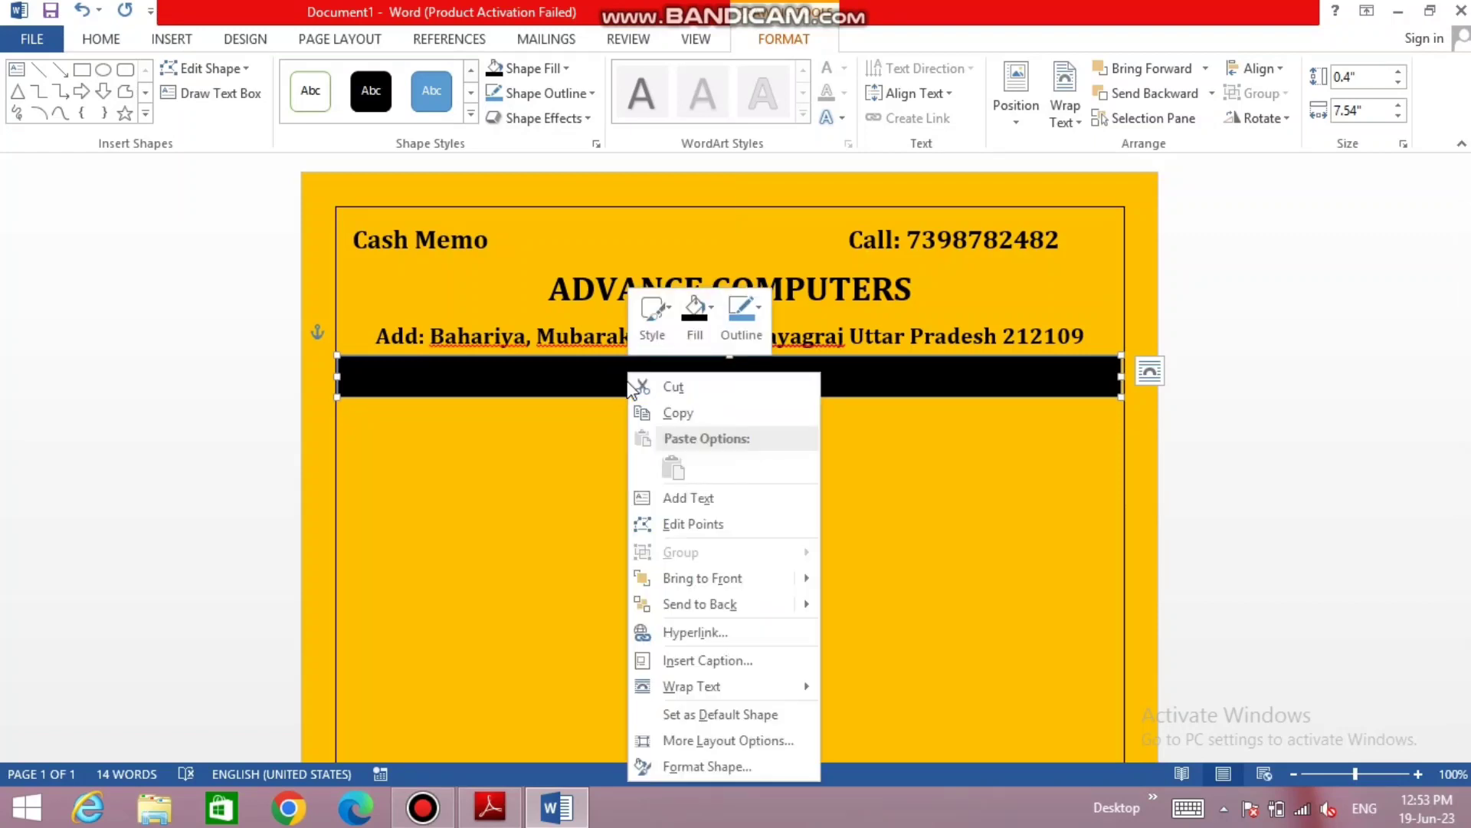
{"action": "left_click", "coordinate": [711, 500]}
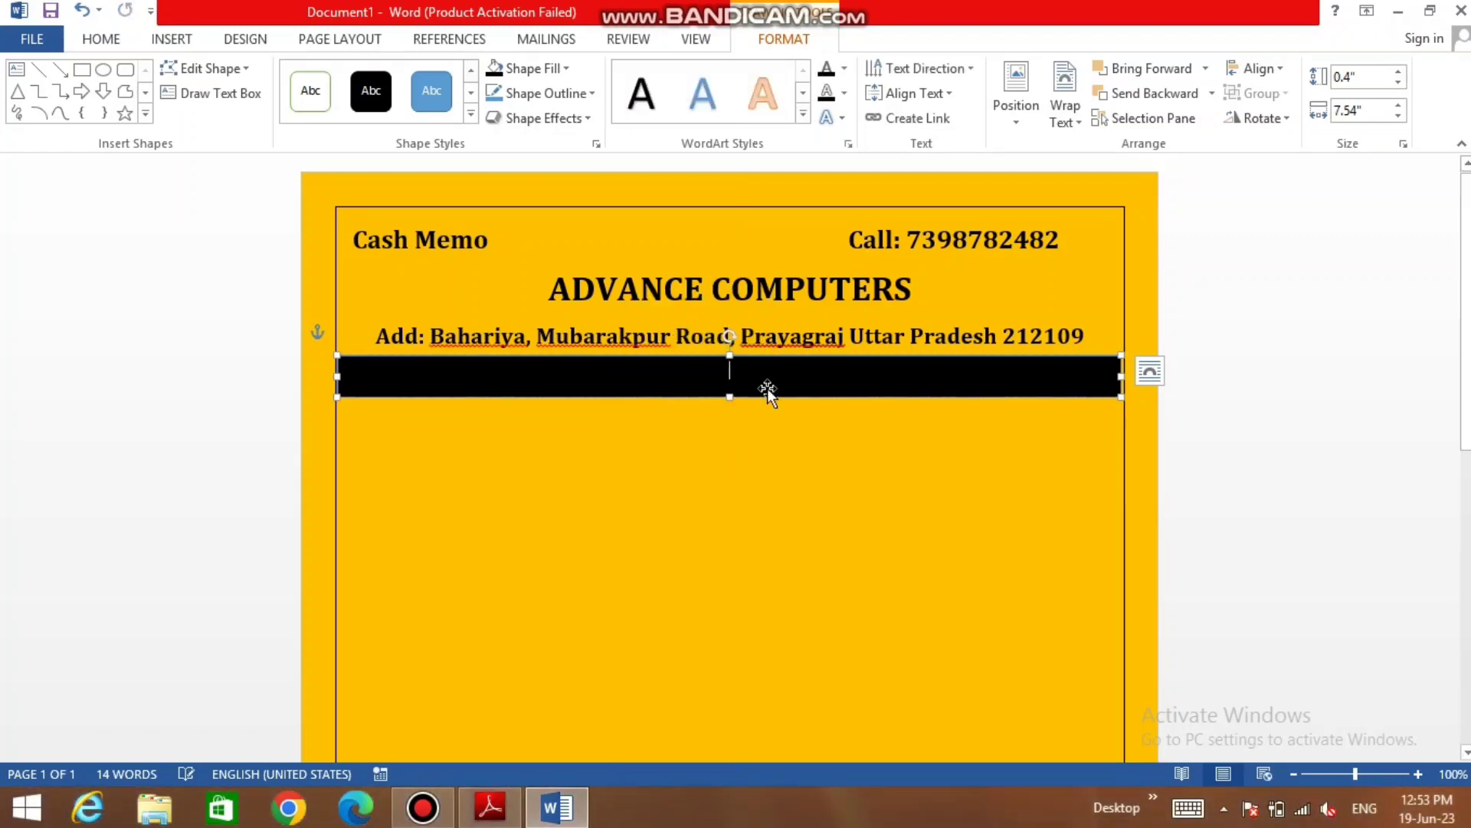
{"action": "left_click", "coordinate": [95, 42]}
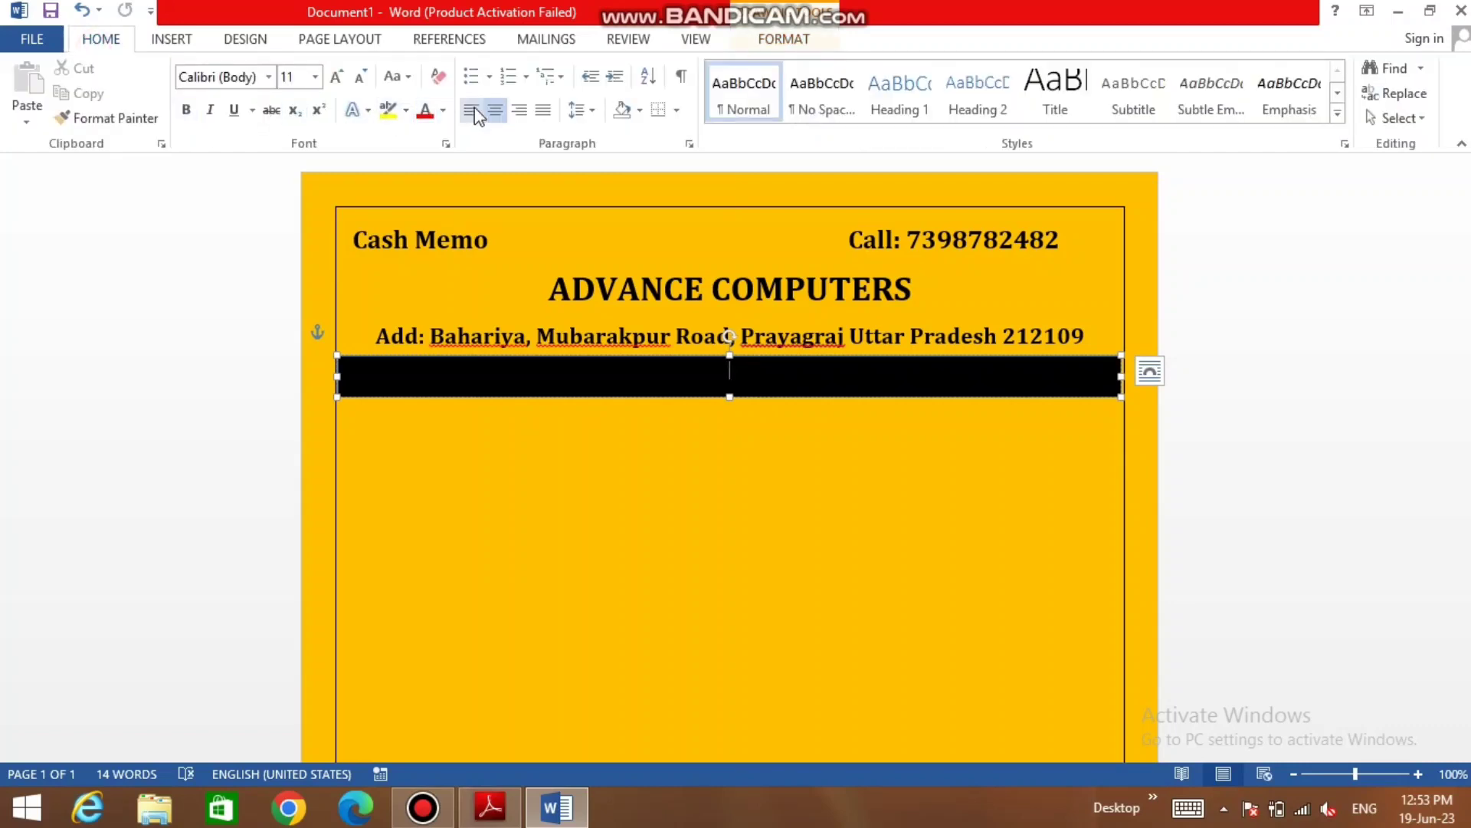
{"action": "left_click", "coordinate": [471, 110]}
{"action": "left_click", "coordinate": [336, 78]}
{"action": "left_click", "coordinate": [336, 77]}
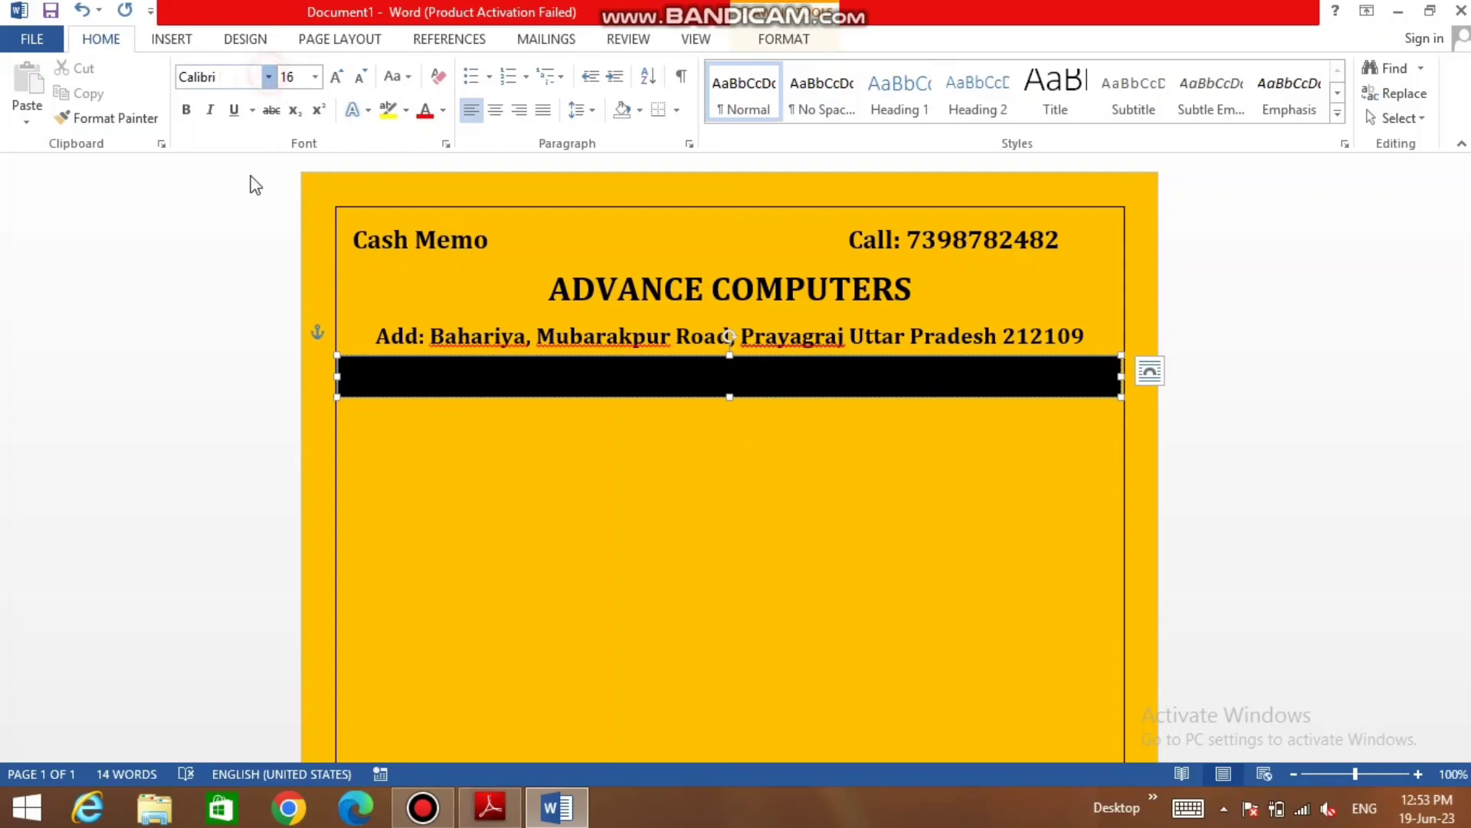
{"action": "left_click", "coordinate": [269, 77]}
{"action": "left_click", "coordinate": [230, 260]}
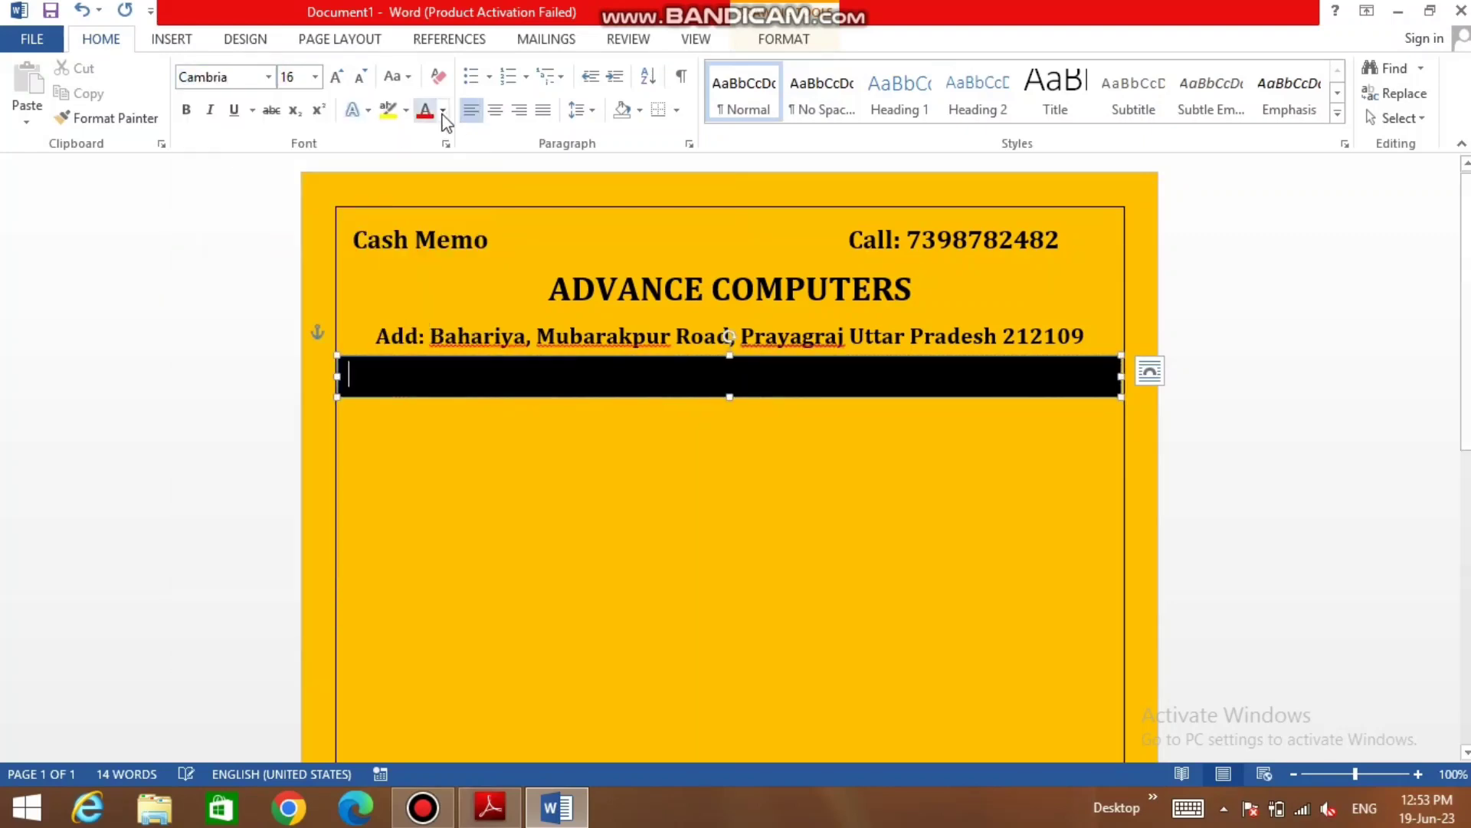
{"action": "left_click", "coordinate": [443, 111]}
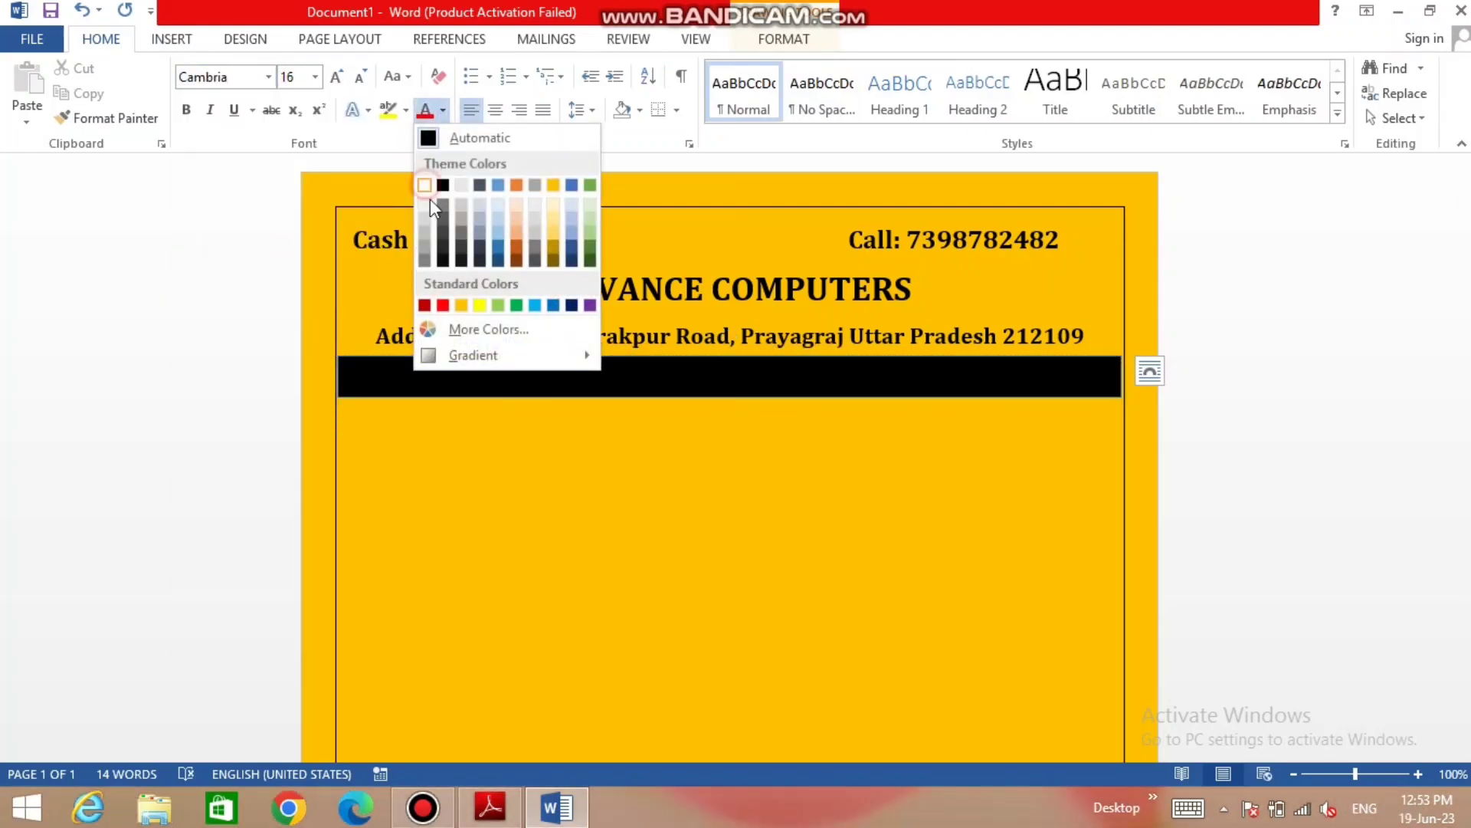
{"action": "left_click", "coordinate": [424, 186]}
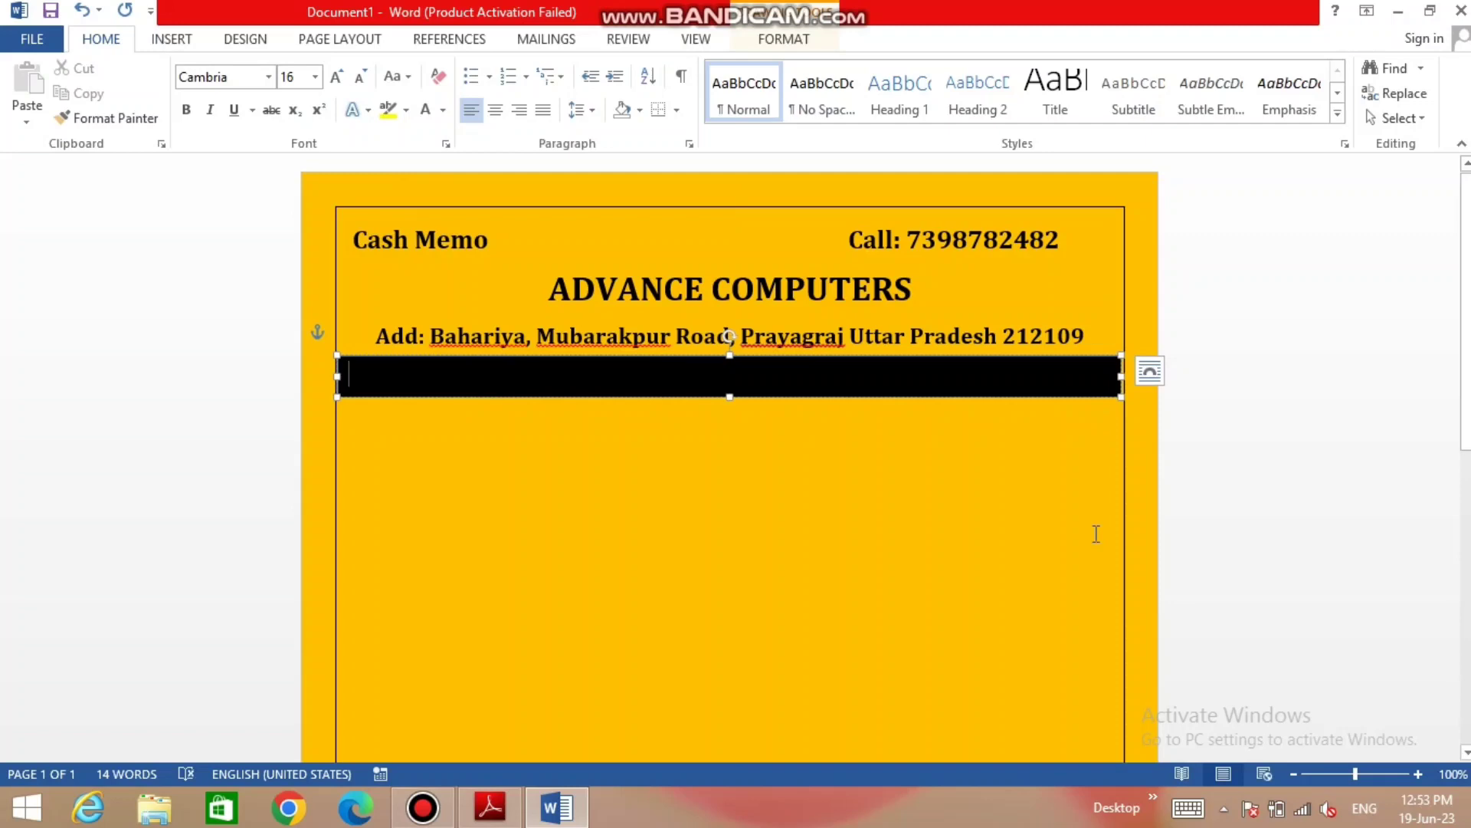
Type 'All Type of Printers Computer & Laptop Accessories Hardware' in bold inside the band
{"action": "type", "text": "A"}
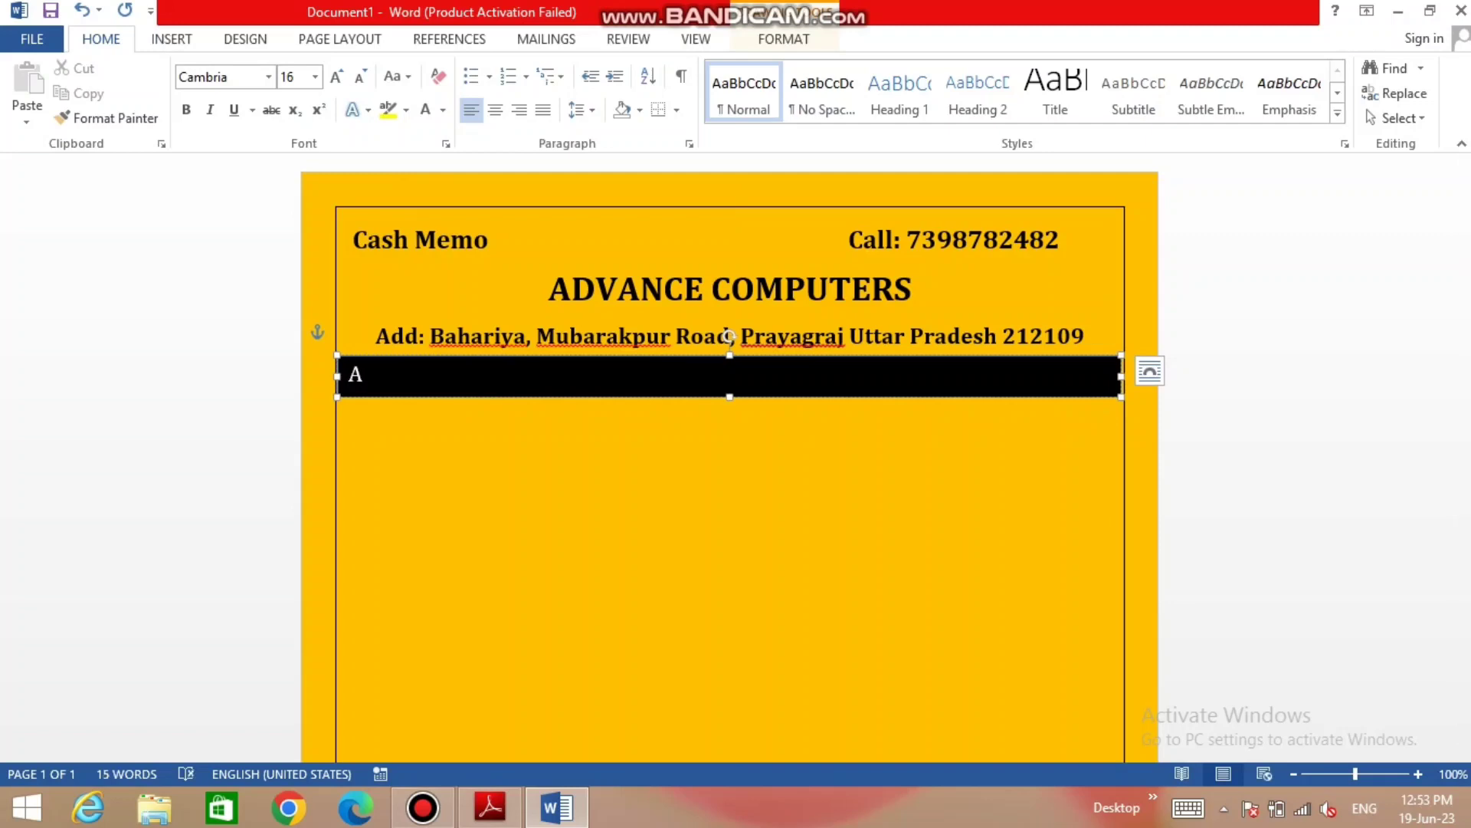
{"action": "type", "text": "l"}
{"action": "key", "text": "BackSpace"}
{"action": "key", "text": "BackSpace"}
{"action": "key", "text": "BackSpace"}
{"action": "key", "text": "ctrl+b"}
{"action": "type", "text": "A"}
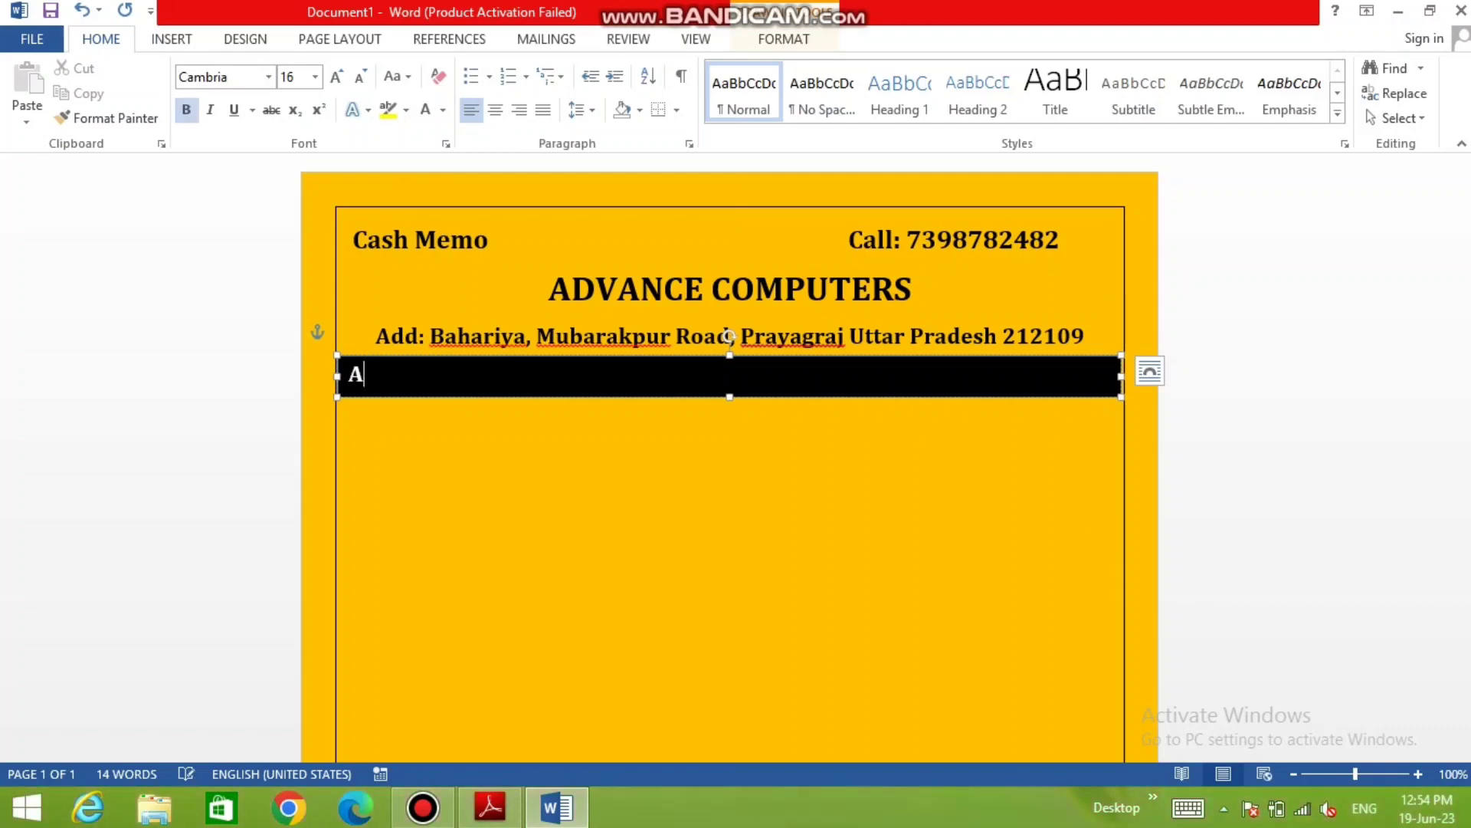
{"action": "type", "text": "ll "}
{"action": "type", "text": "S"}
{"action": "type", "text": "o"}
{"action": "key", "text": "BackSpace"}
{"action": "key", "text": "BackSpace"}
{"action": "key", "text": "BackSpace"}
{"action": "type", "text": "T"}
{"action": "key", "text": "BackSpace"}
{"action": "type", "text": "yp"}
{"action": "key", "text": "BackSpace"}
{"action": "key", "text": "BackSpace"}
{"action": "key", "text": "BackSpace"}
{"action": "key", "text": "BackSpace"}
{"action": "type", "text": "Type"}
{"action": "type", "text": " of P"}
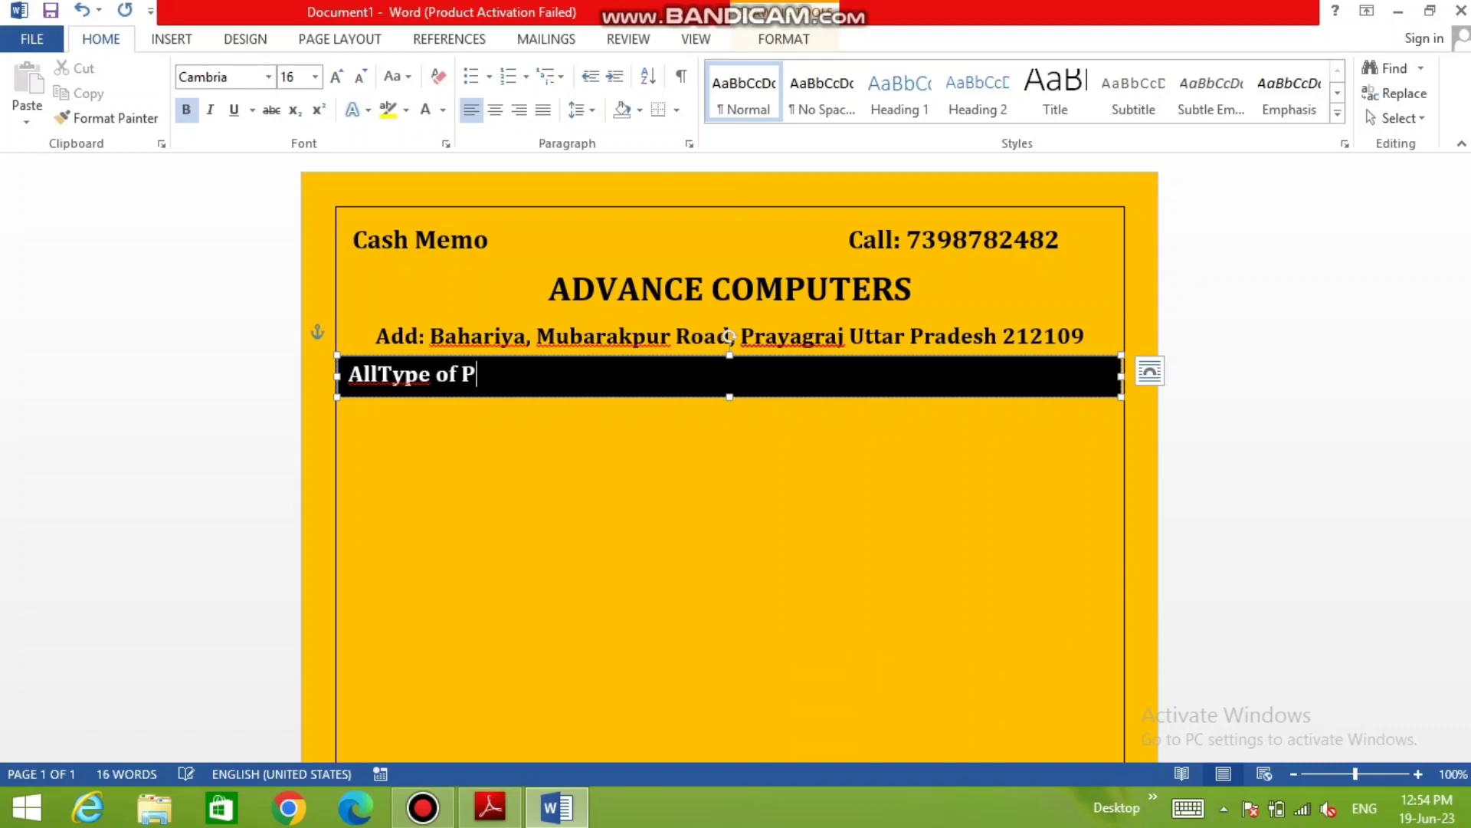
{"action": "type", "text": "rinters"}
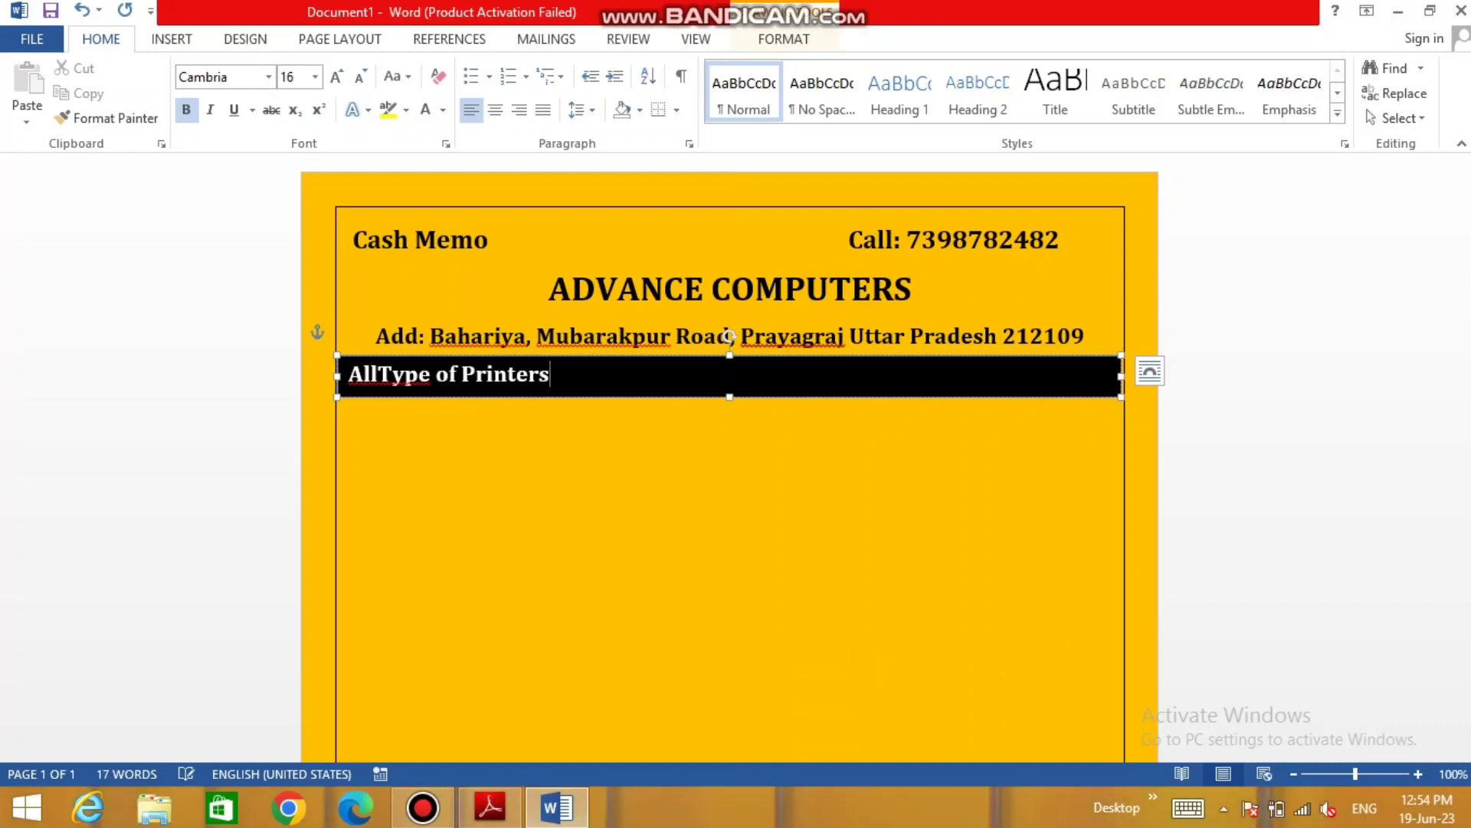
{"action": "type", "text": " Co"}
{"action": "type", "text": "o"}
{"action": "key", "text": "BackSpace"}
{"action": "type", "text": "mputer"}
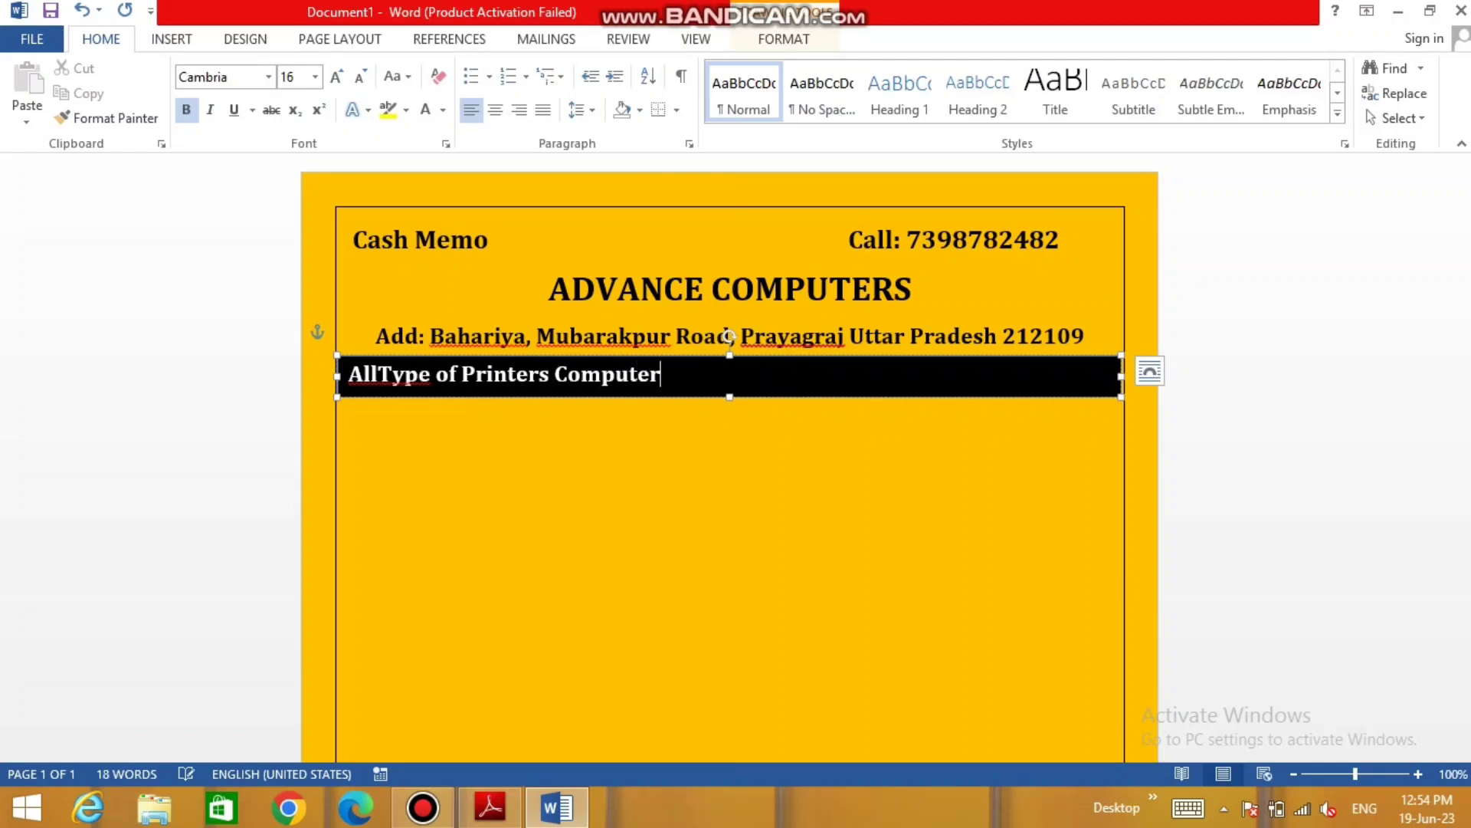
{"action": "type", "text": "Lo"}
{"action": "key", "text": "BackSpace"}
{"action": "key", "text": "BackSpace"}
{"action": "key", "text": "BackSpace"}
{"action": "key", "text": "BackSpace"}
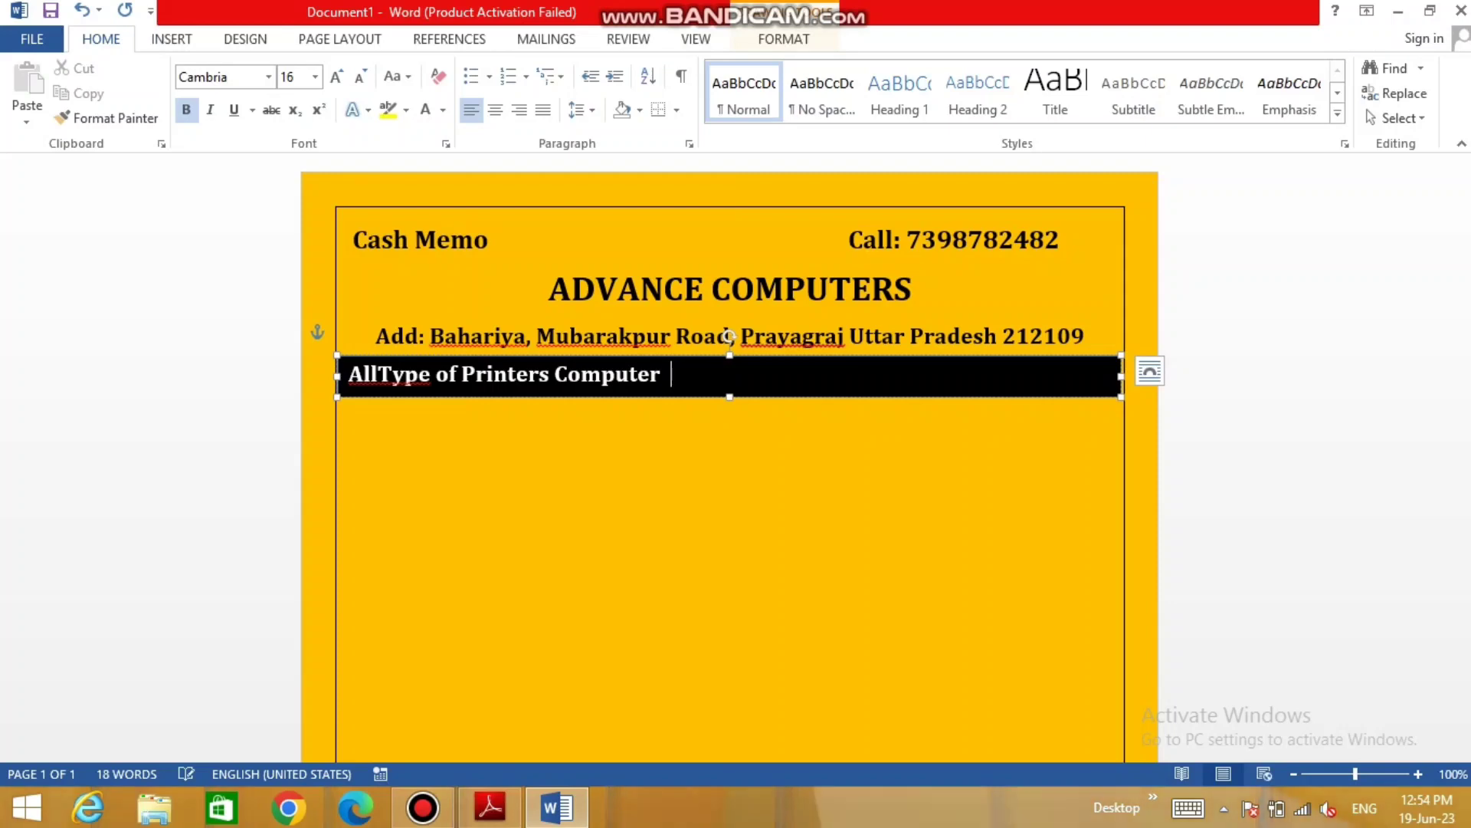
{"action": "type", "text": "& Laptopp"}
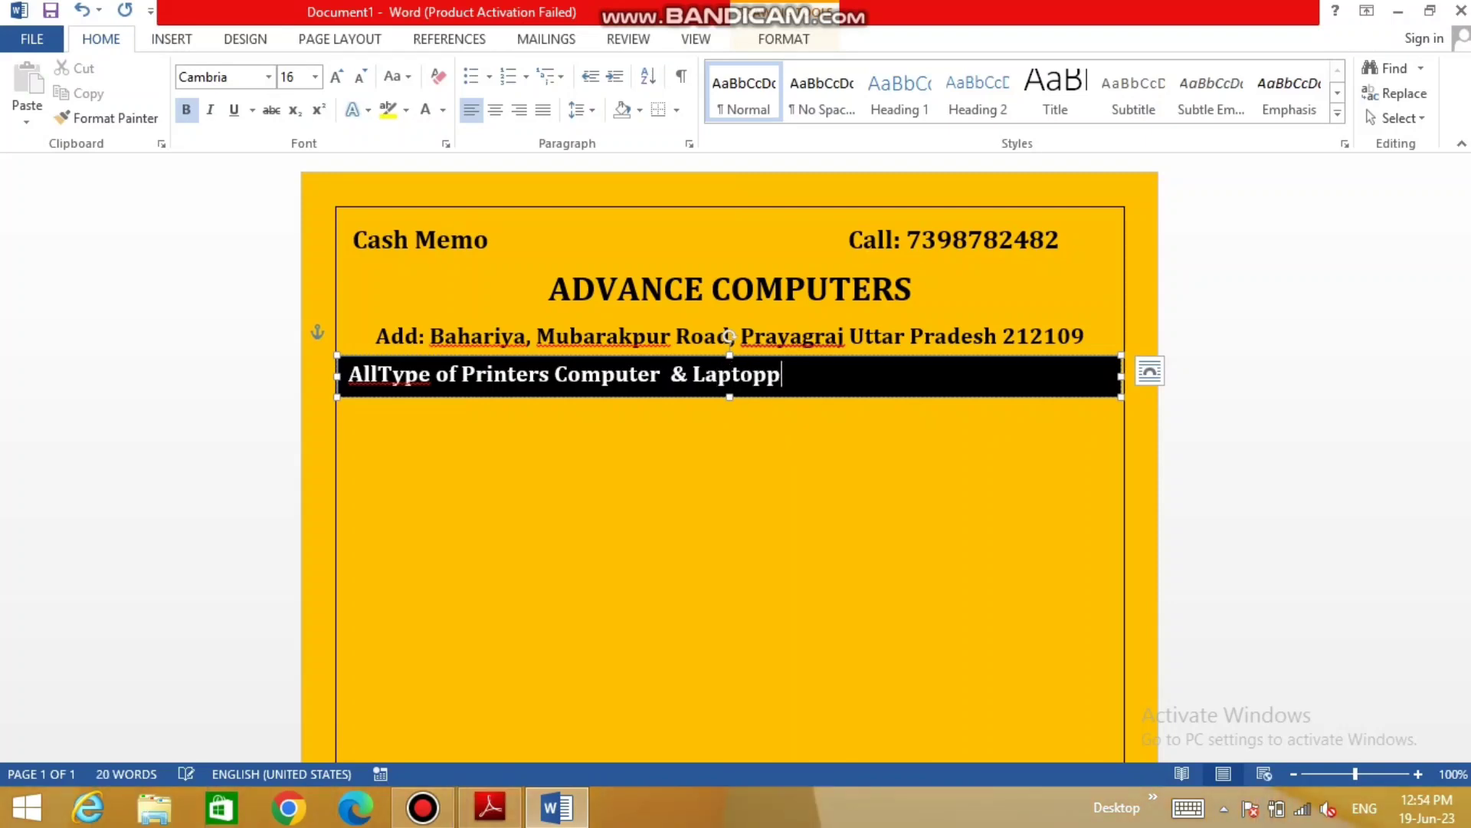
{"action": "key", "text": "BackSpace"}
{"action": "type", "text": "Access"}
{"action": "type", "text": "ories "}
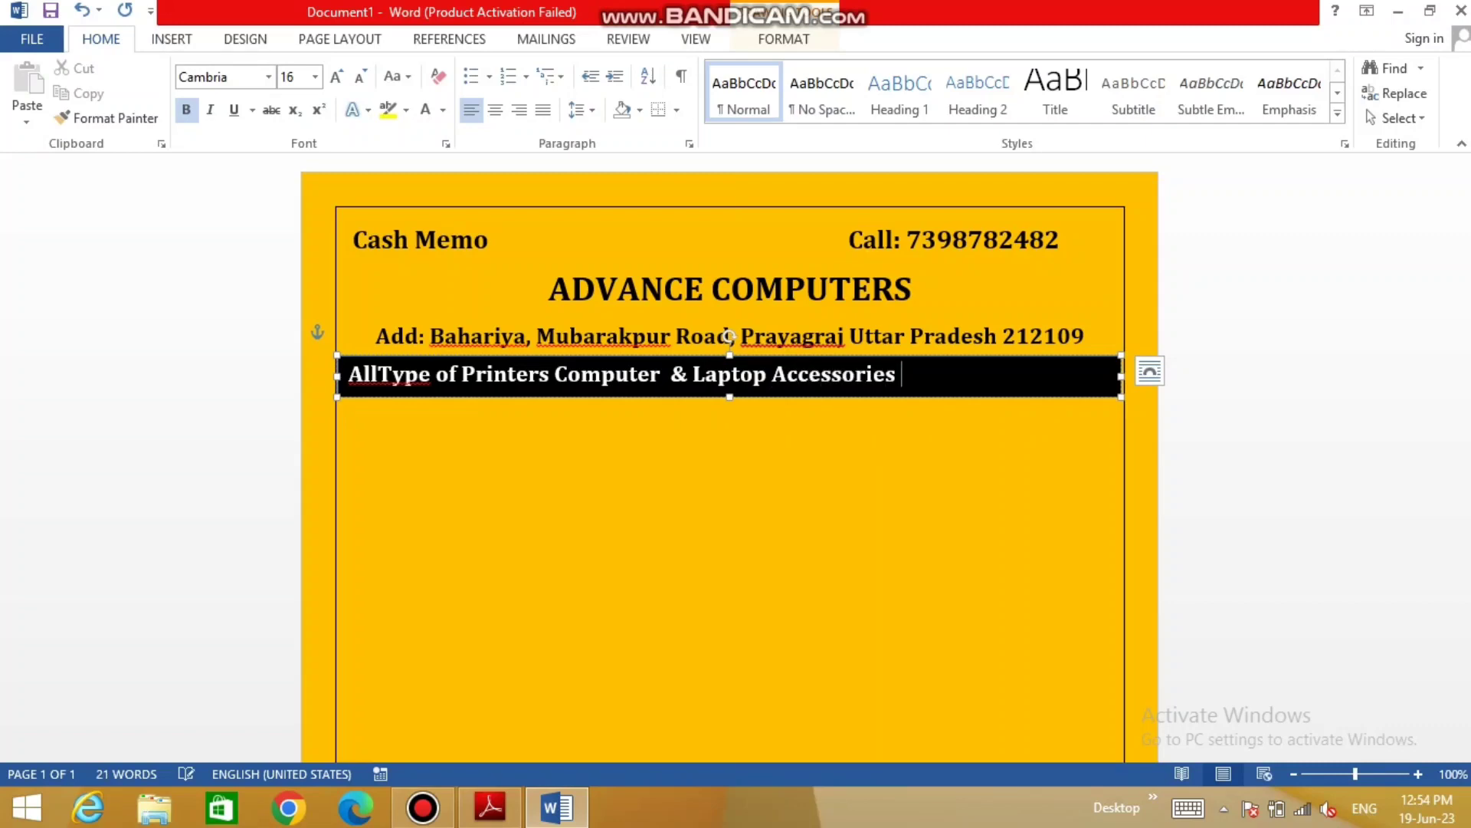
{"action": "type", "text": "Har"}
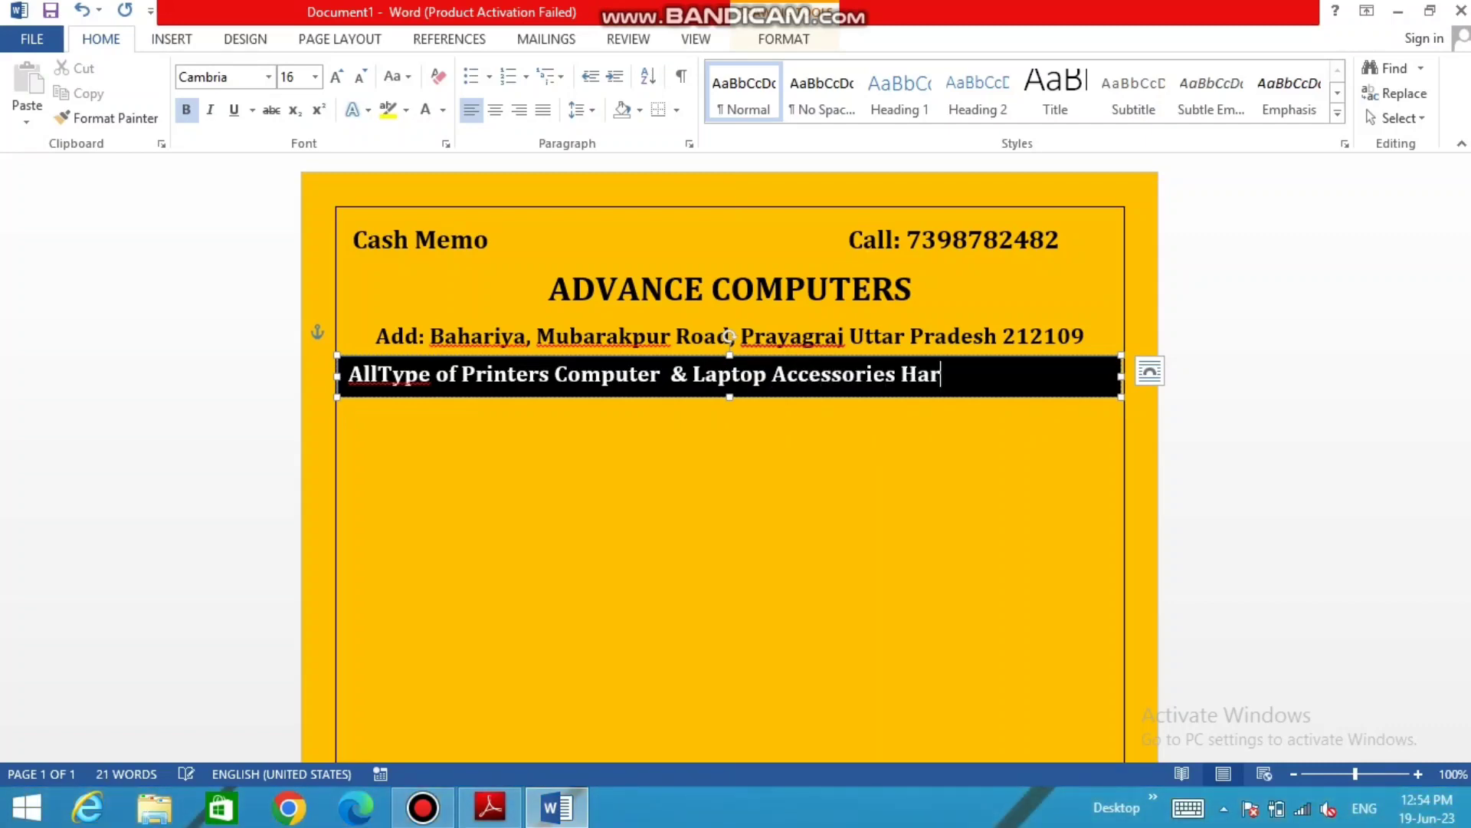
{"action": "type", "text": "daw"}
{"action": "key", "text": "BackSpace"}
{"action": "key", "text": "BackSpace"}
{"action": "type", "text": "w"}
{"action": "type", "text": "are"}
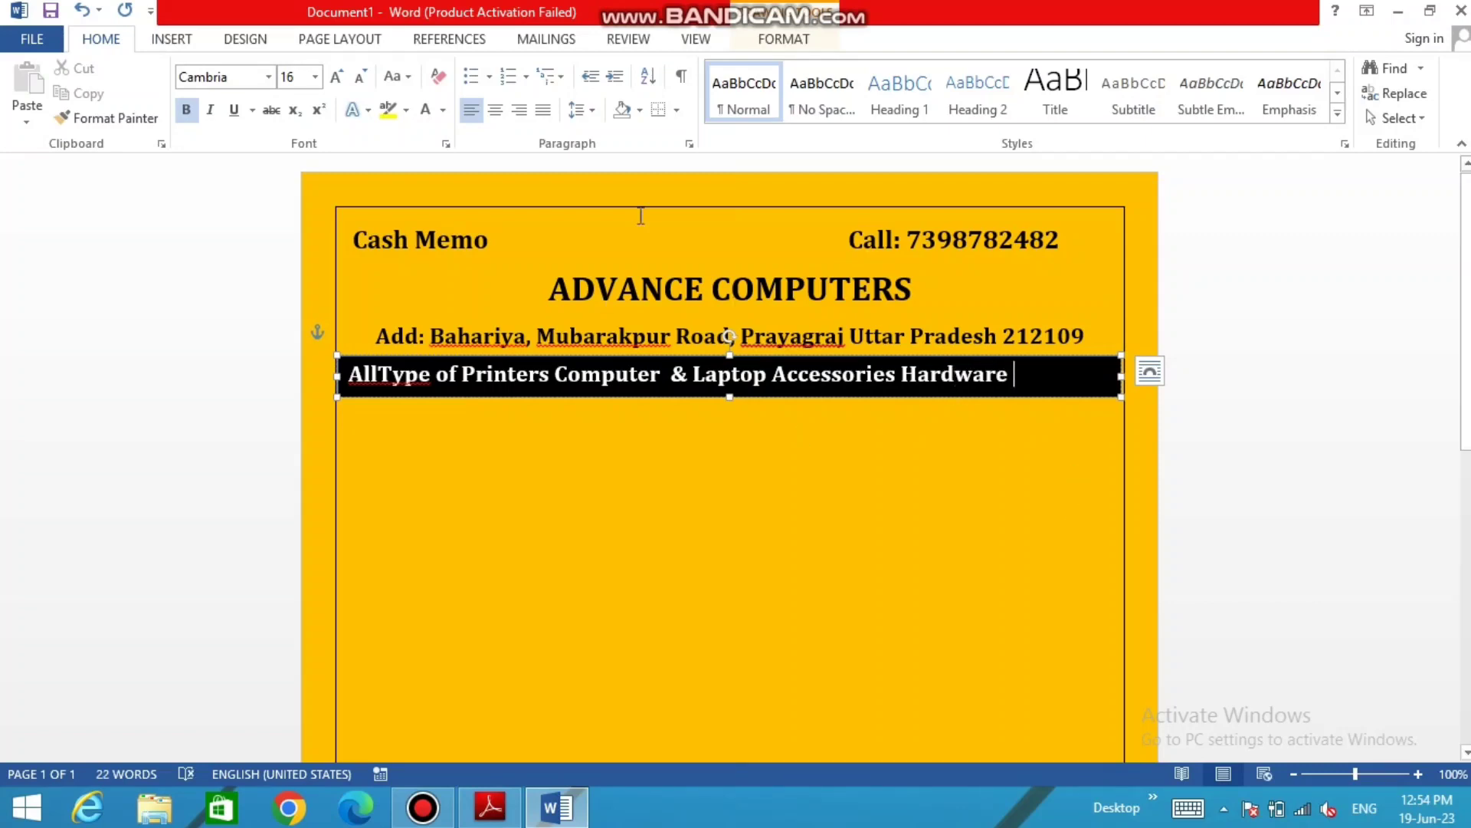
Centre the banner text and start a new paragraph below the band
{"action": "left_click", "coordinate": [508, 112]}
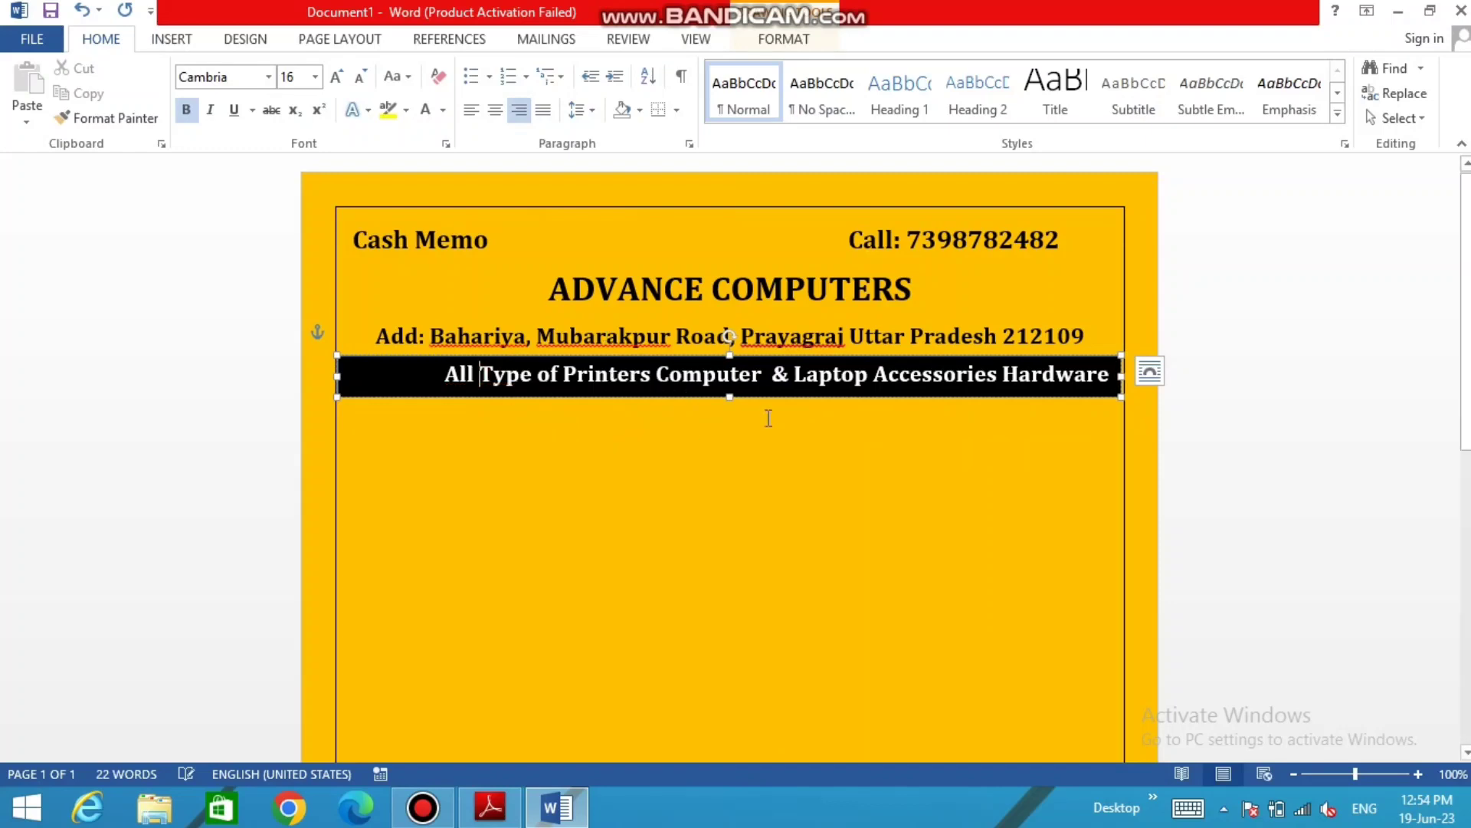
{"action": "triple_click", "coordinate": [437, 383]}
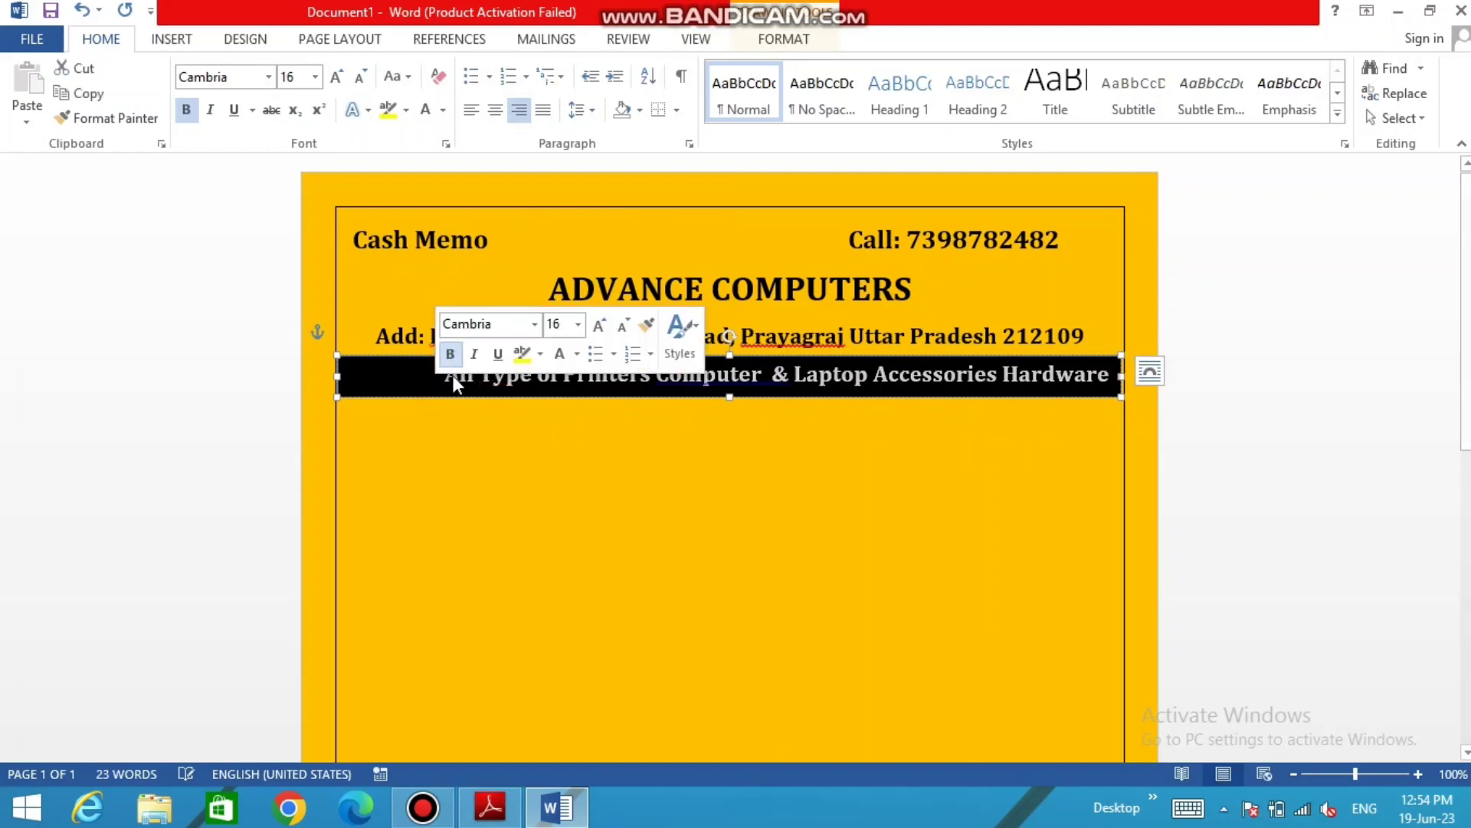
{"action": "left_click", "coordinate": [495, 112]}
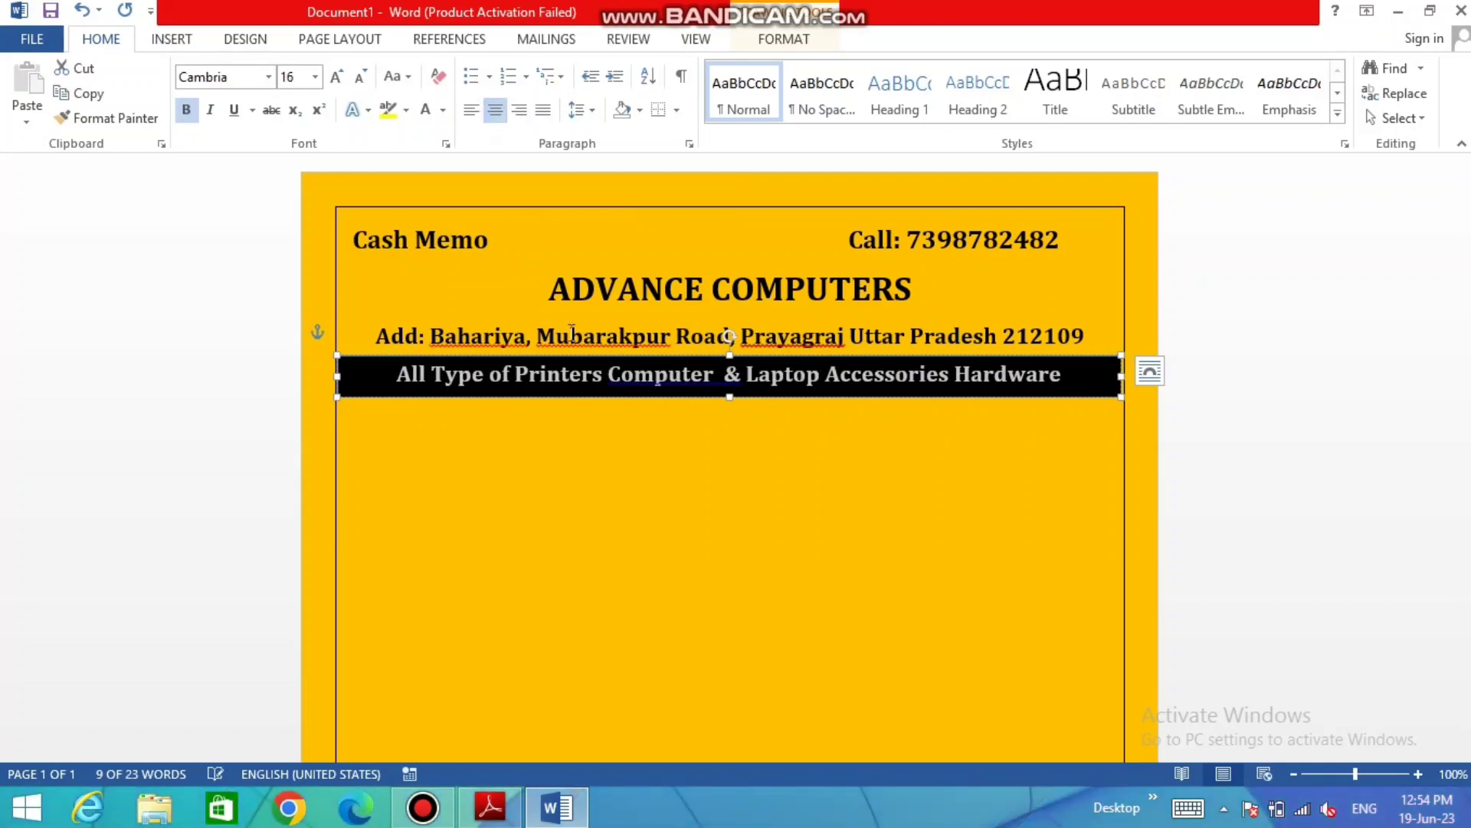
{"action": "left_click", "coordinate": [814, 414]}
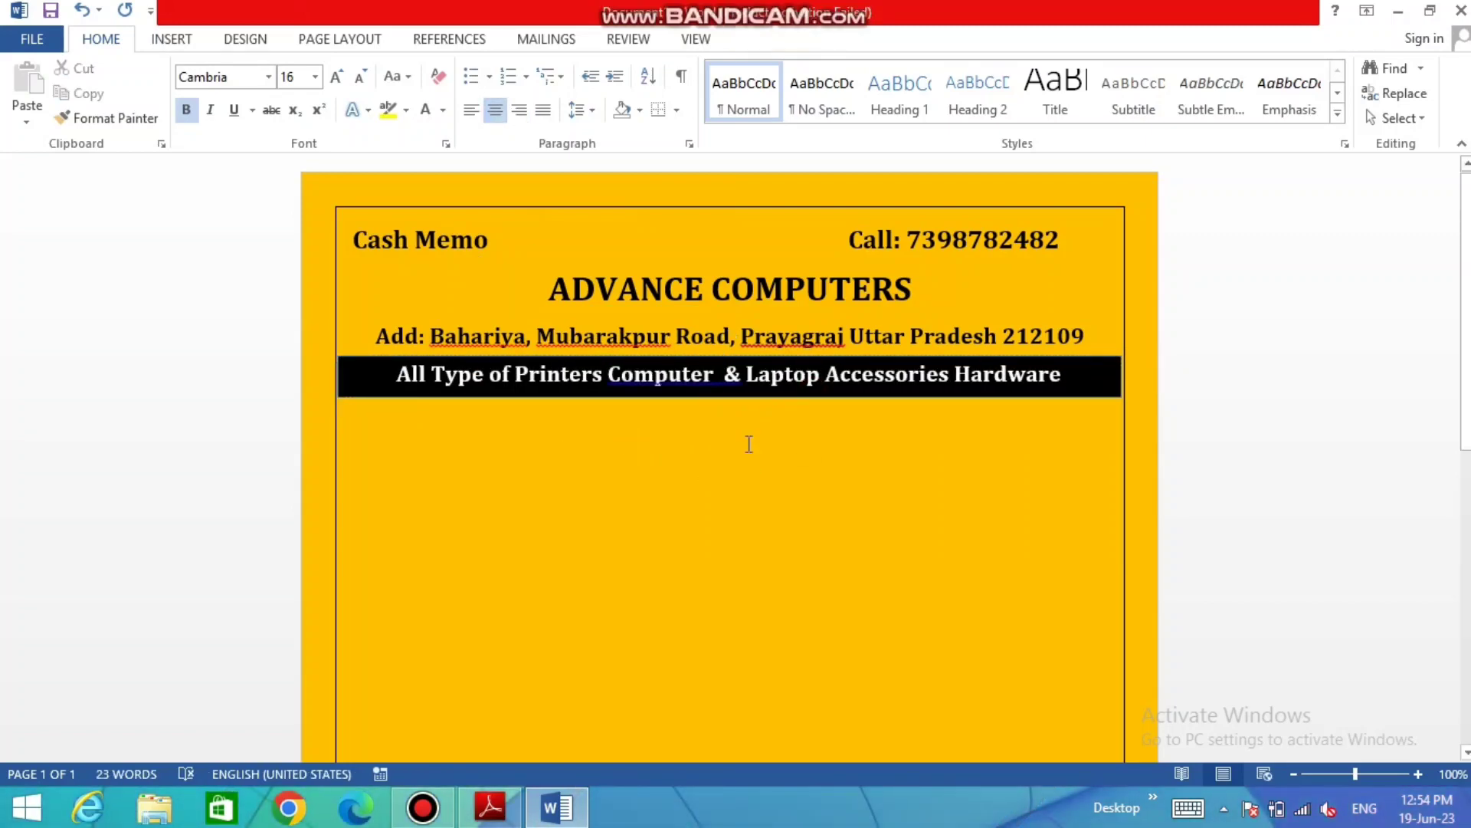
{"action": "key", "text": "Return"}
On a left-aligned line, type 'Bill of Supply' with a Date underscore blank
{"action": "left_click", "coordinate": [471, 109]}
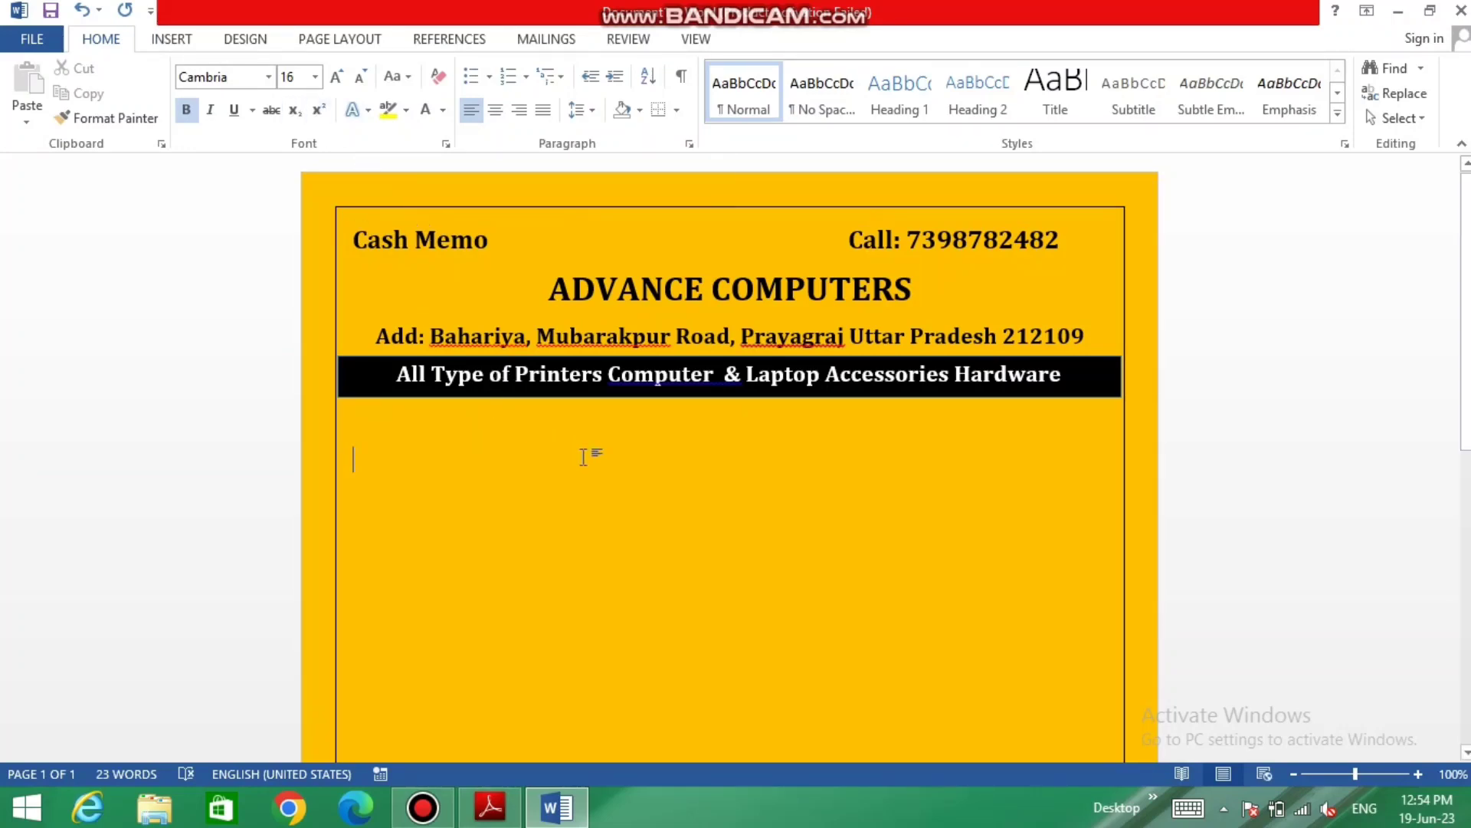
{"action": "type", "text": "Bill"}
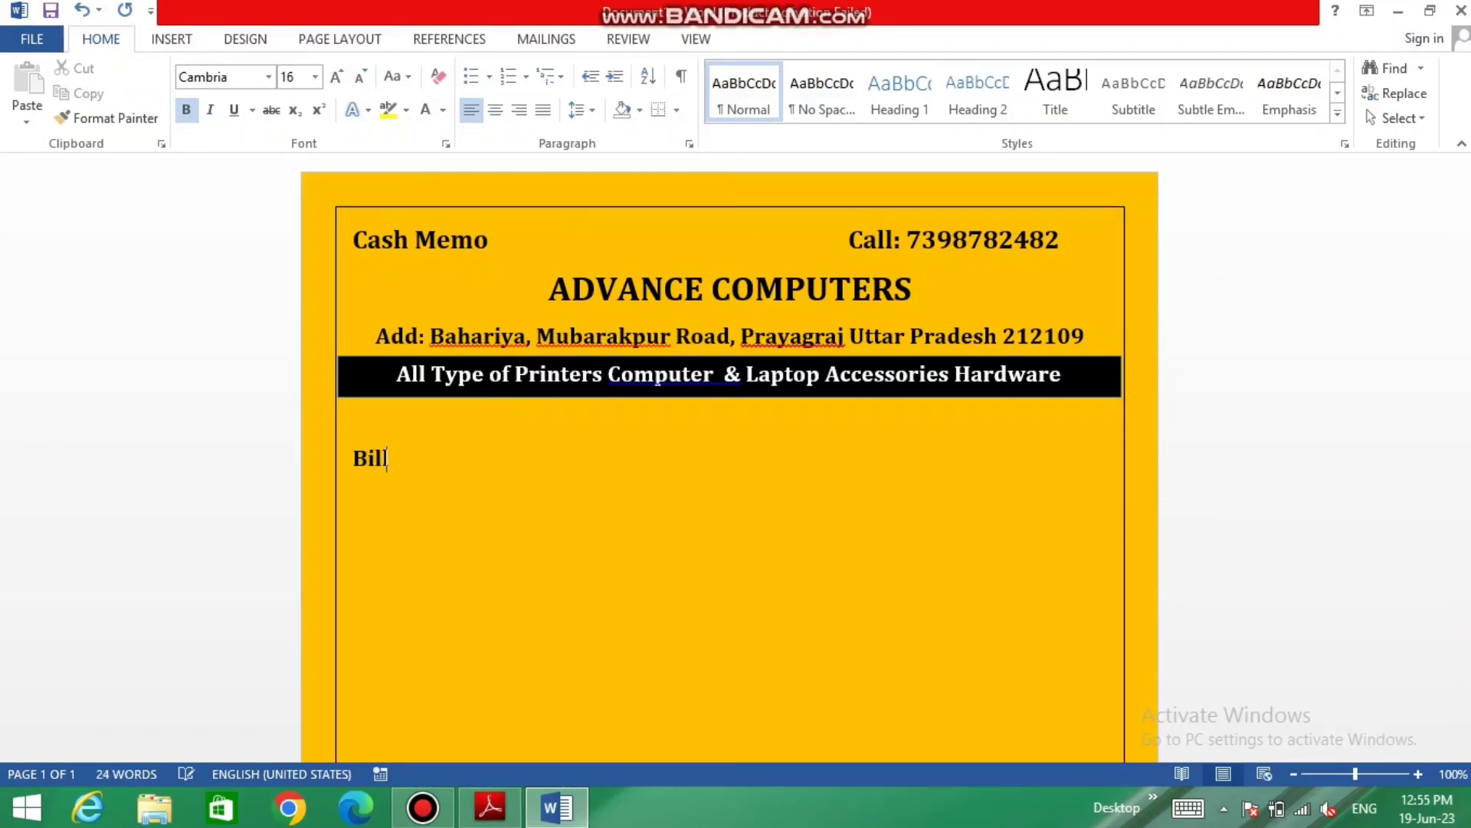
{"action": "type", "text": " of"}
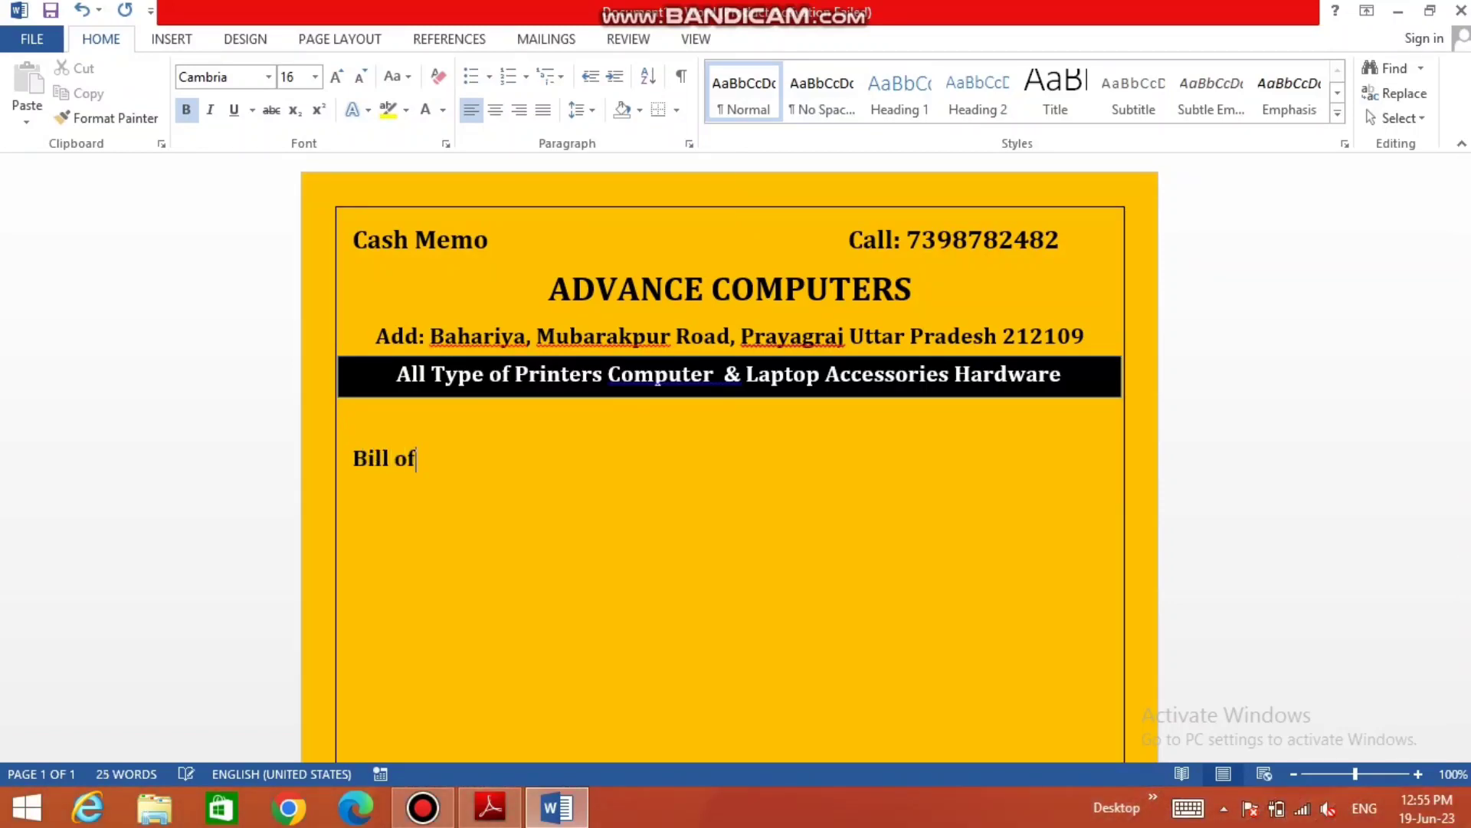
{"action": "type", "text": "Supply "}
{"action": "type", "text": "Date"}
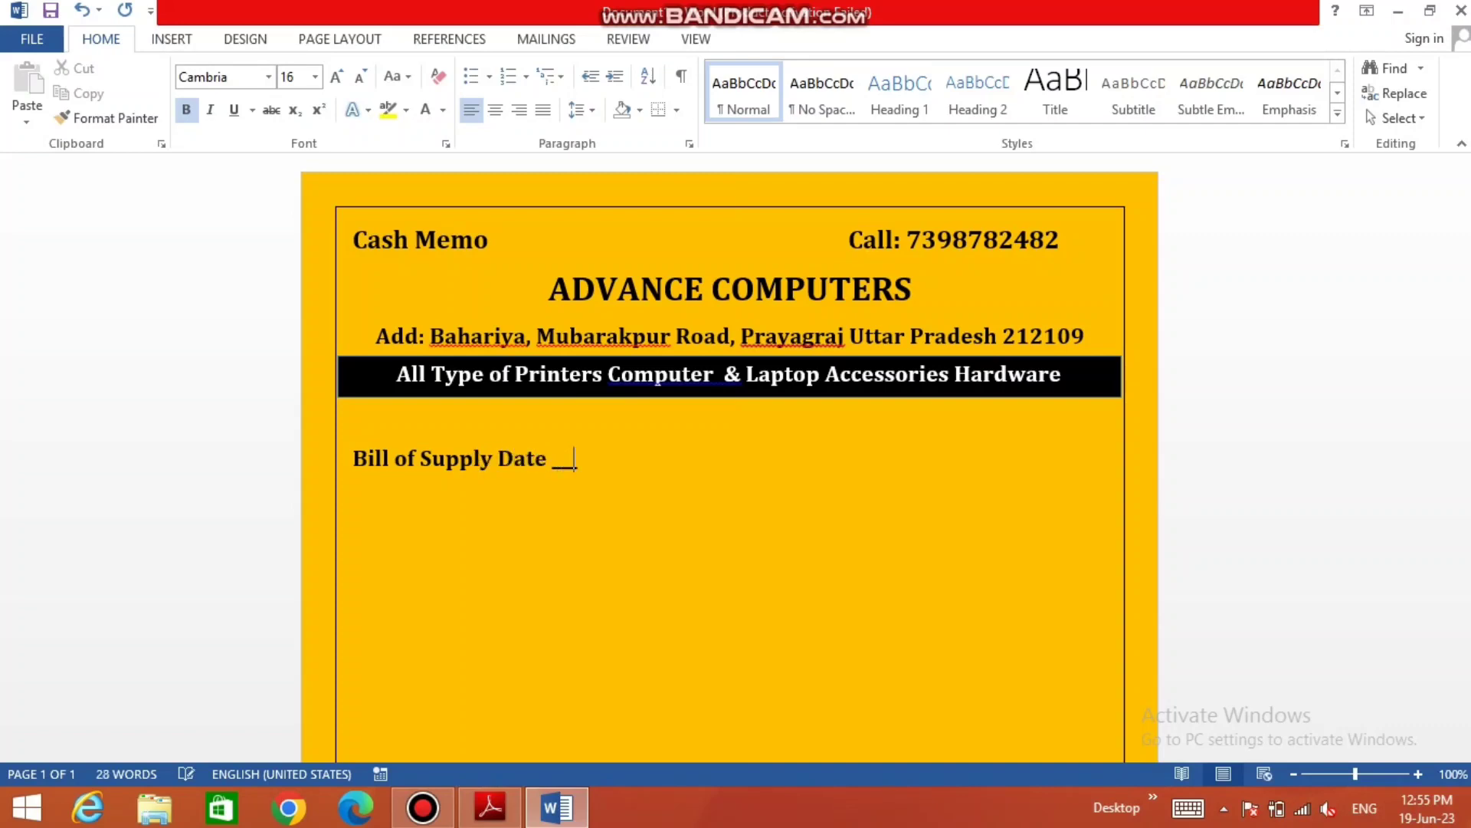
{"action": "type", "text": "________"}
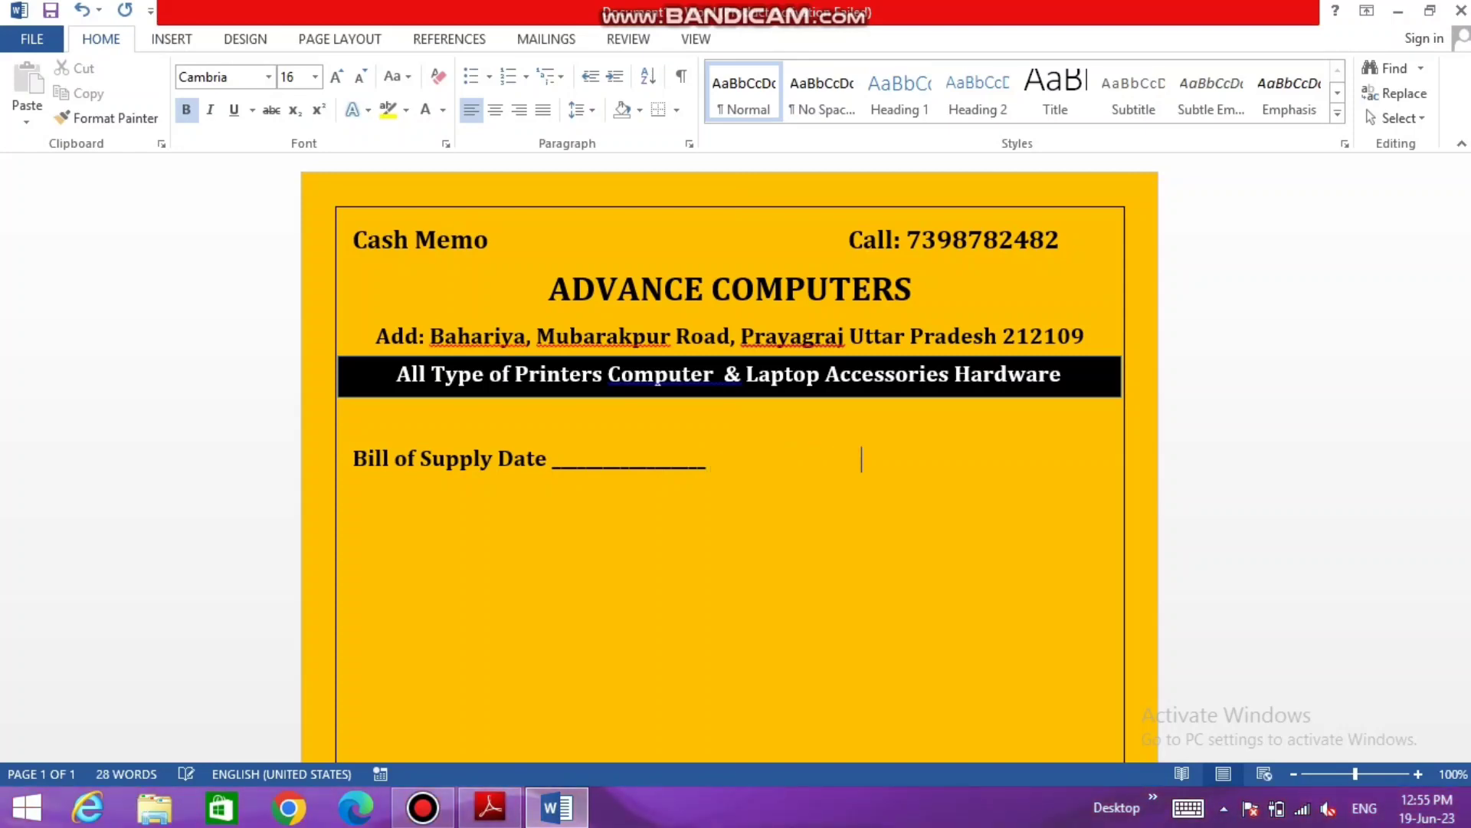
{"action": "type", "text": "               S"}
{"action": "key", "text": "BackSpace"}
Add S.N. and a full-width Supplier's Name & Address underscore blank, keeping underscores instead of a border, plus empty lines
{"action": "type", "text": "S"}
{"action": "type", "text": "n."}
{"action": "type", "text": "N."}
{"action": "type", "text": "______"}
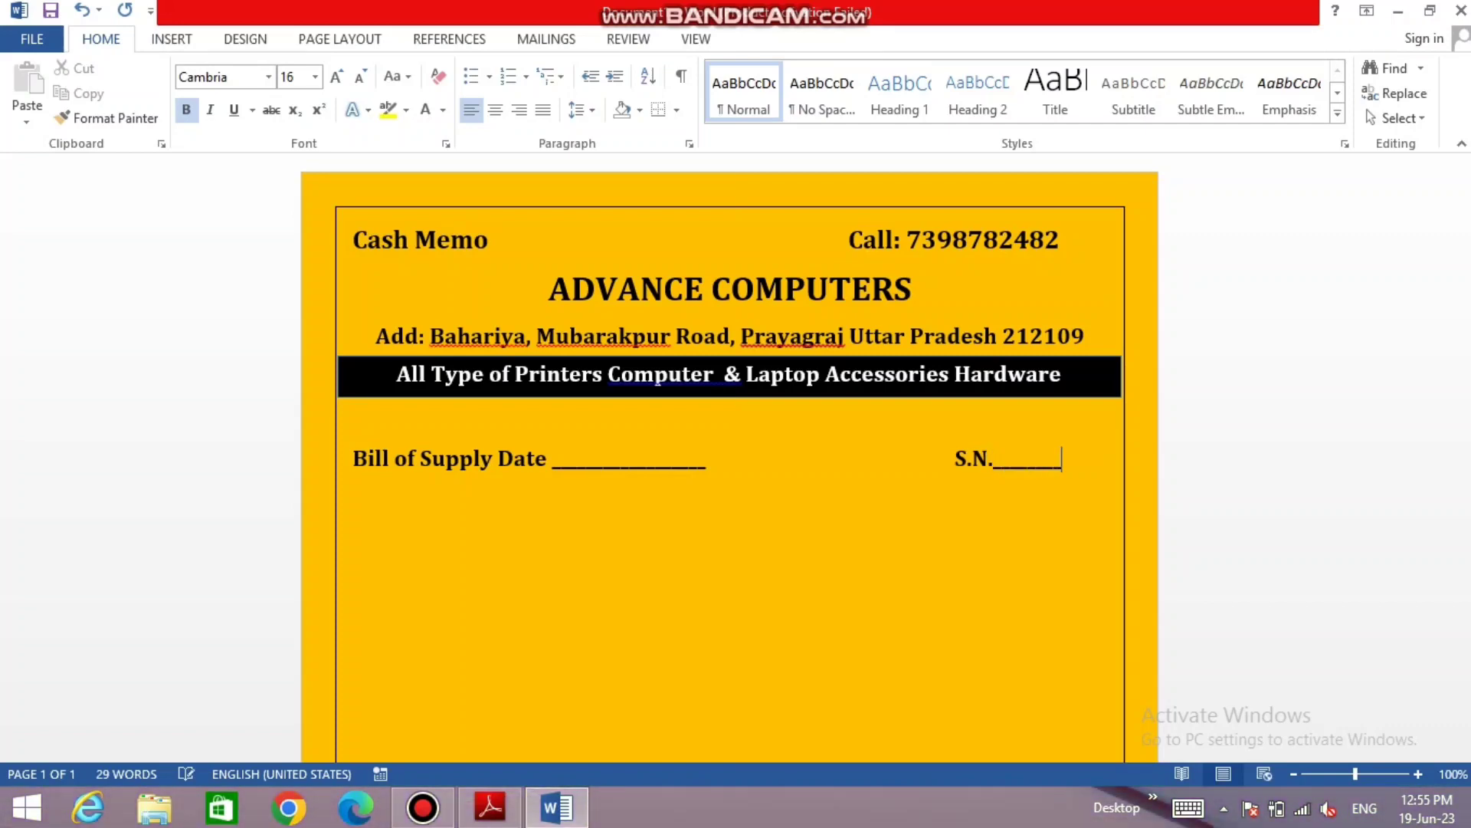
{"action": "type", "text": "Sui"}
{"action": "type", "text": "pp"}
{"action": "type", "text": "ier’s"}
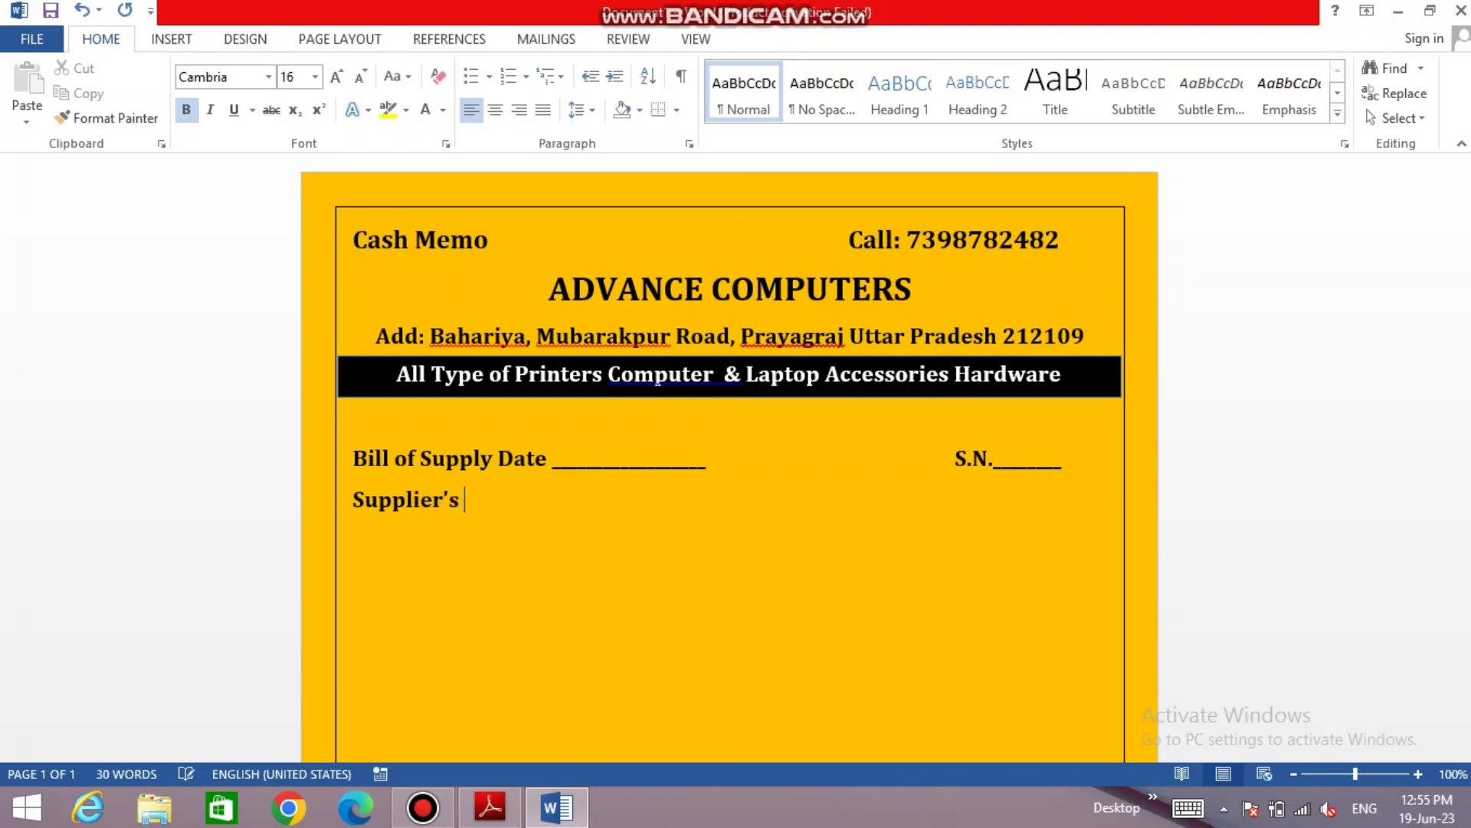
{"action": "type", "text": "Name"}
{"action": "type", "text": "& Addre"}
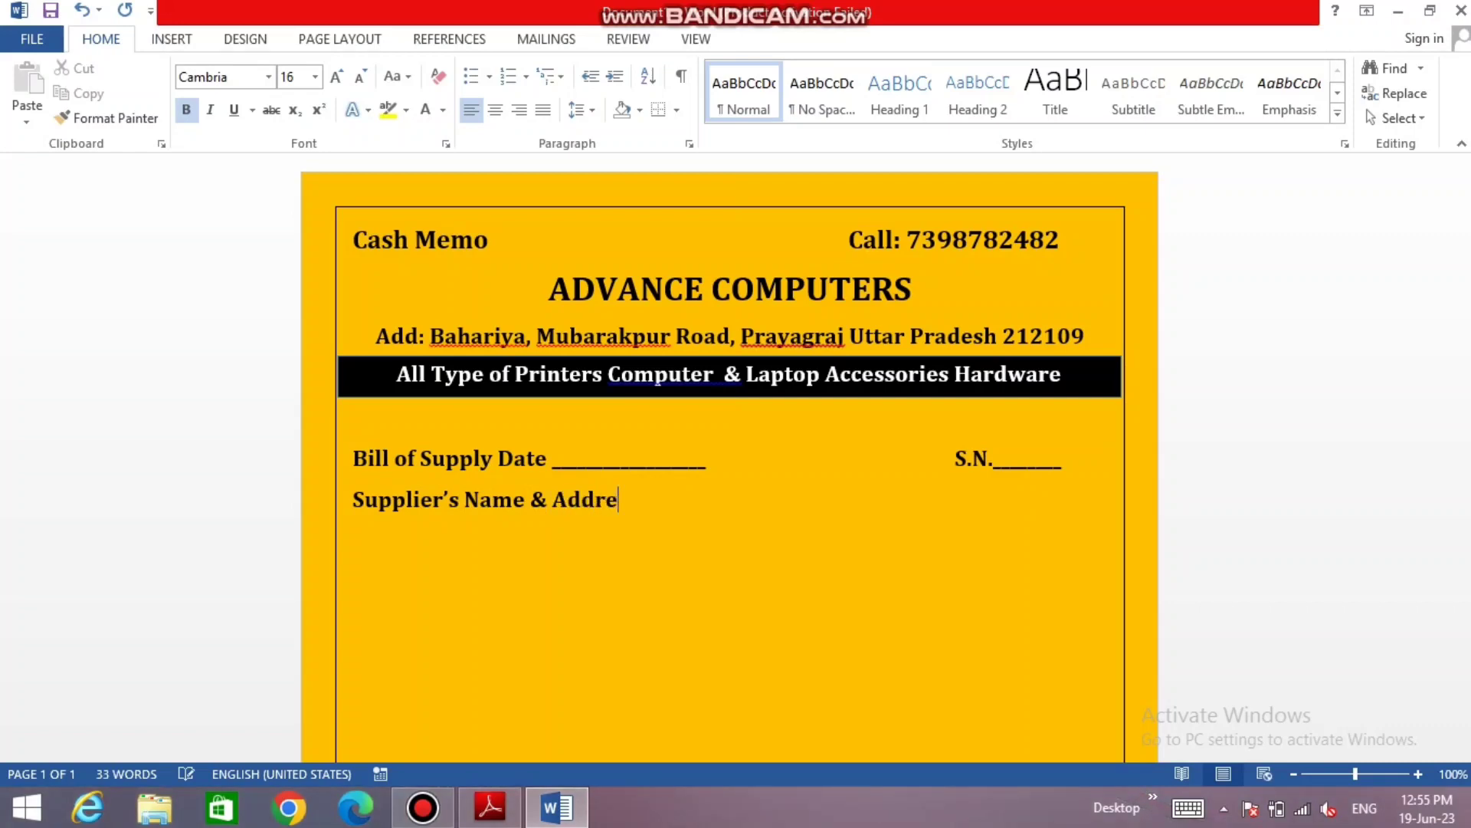
{"action": "type", "text": "________"}
{"action": "type", "text": "______________________________"}
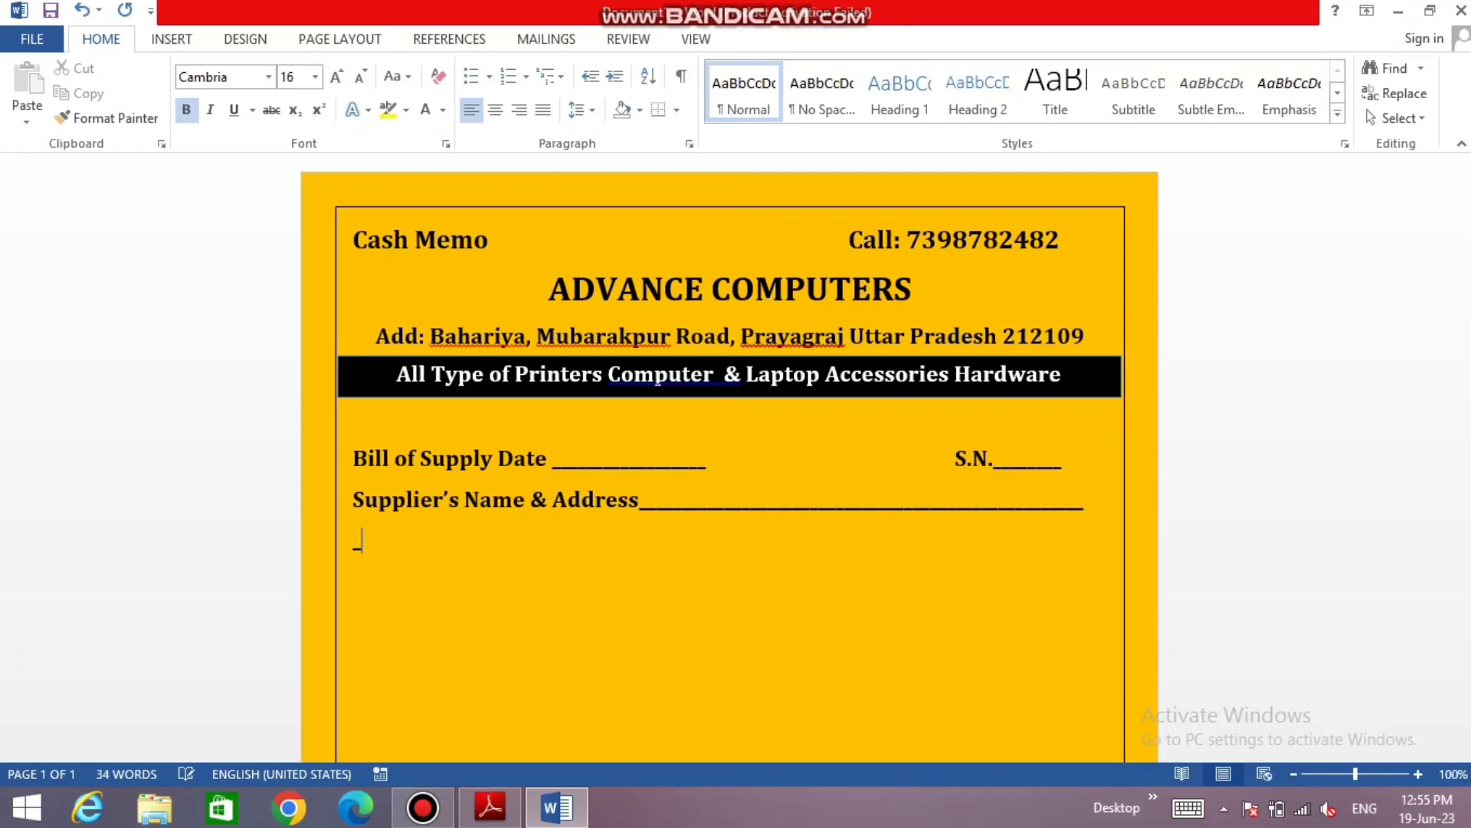
{"action": "type", "text": "______________________________________"}
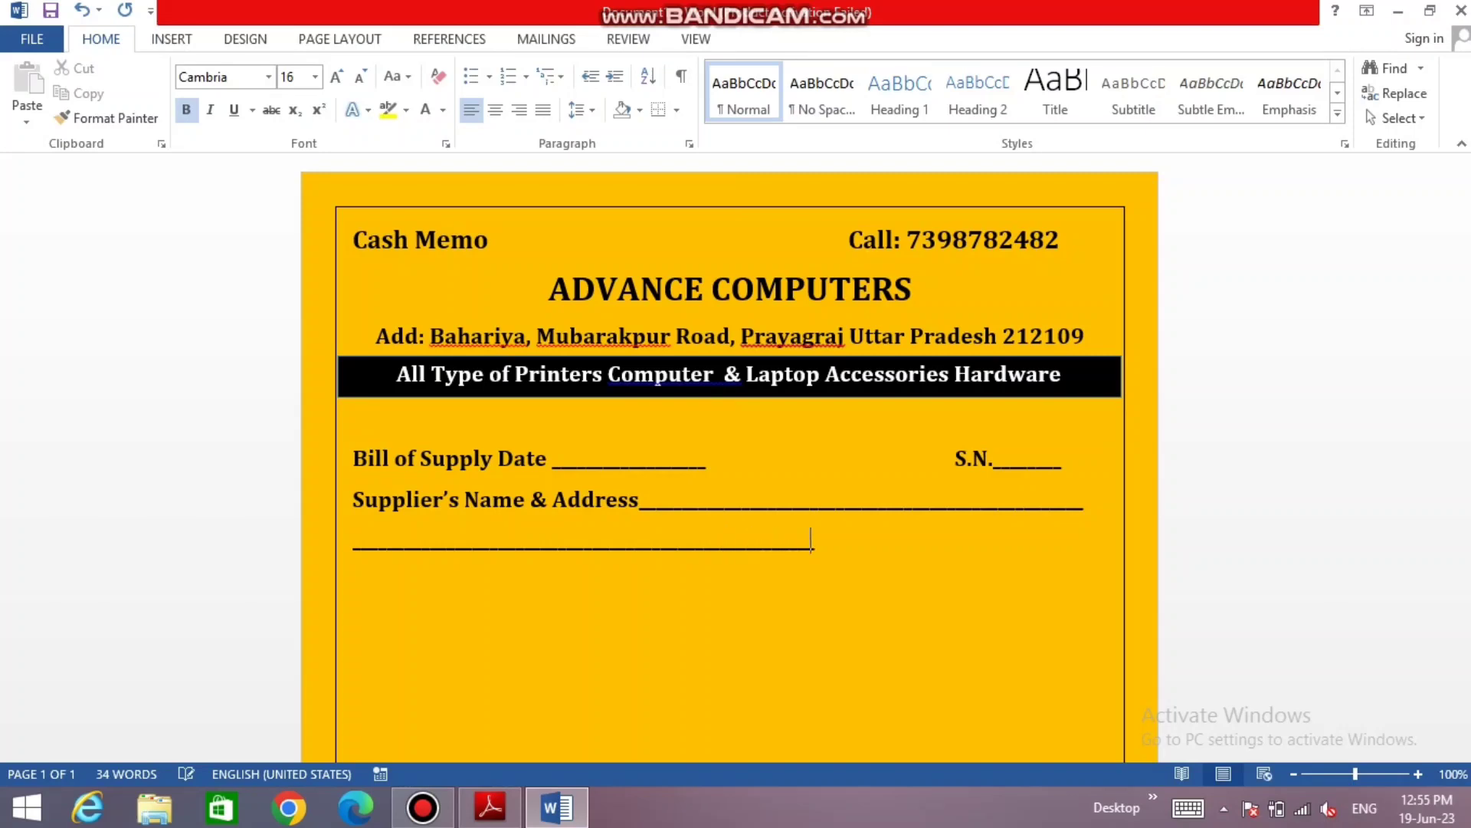
{"action": "type", "text": "____________________________________________________"}
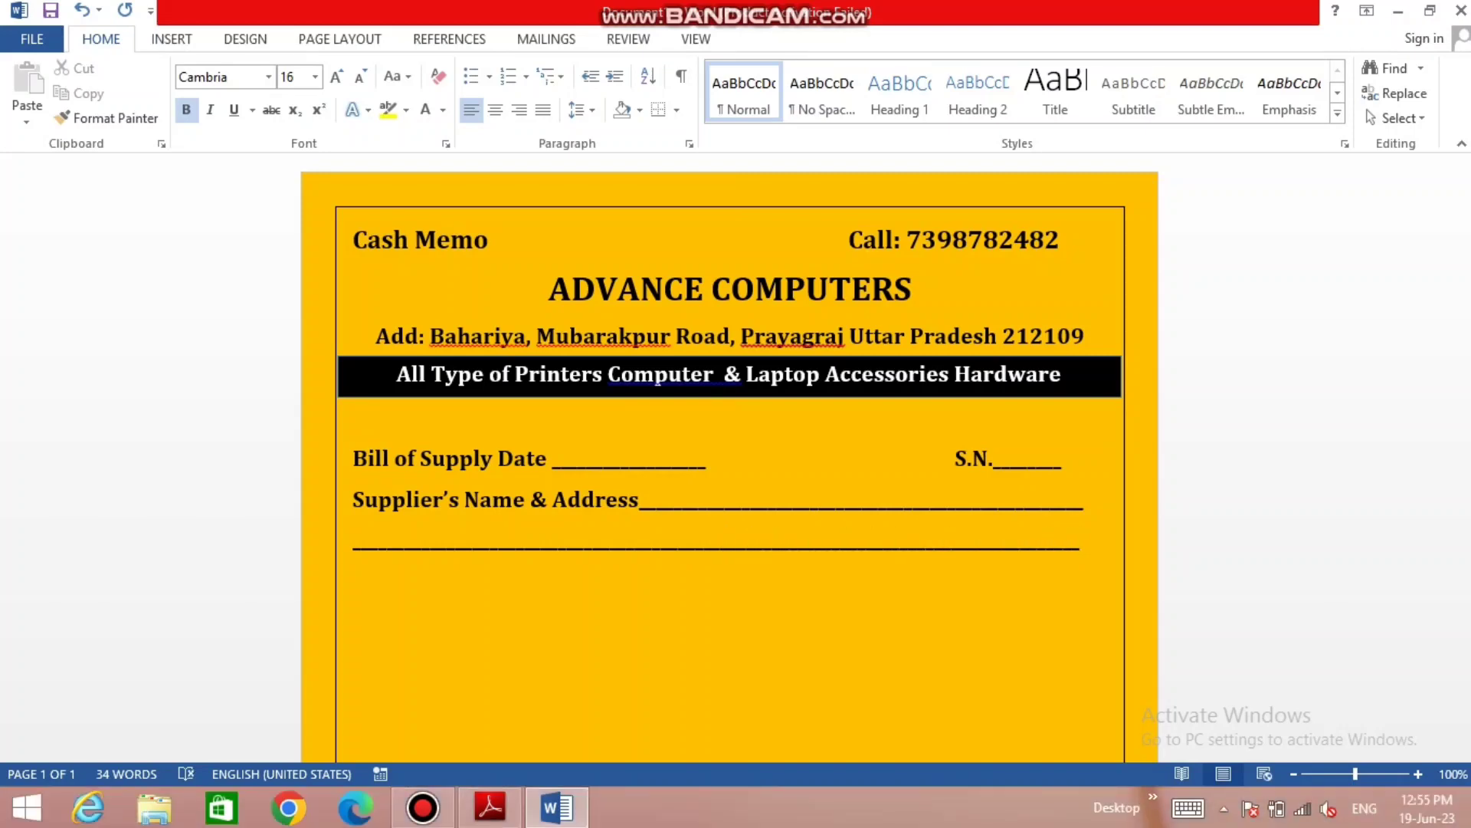
{"action": "key", "text": "Return"}
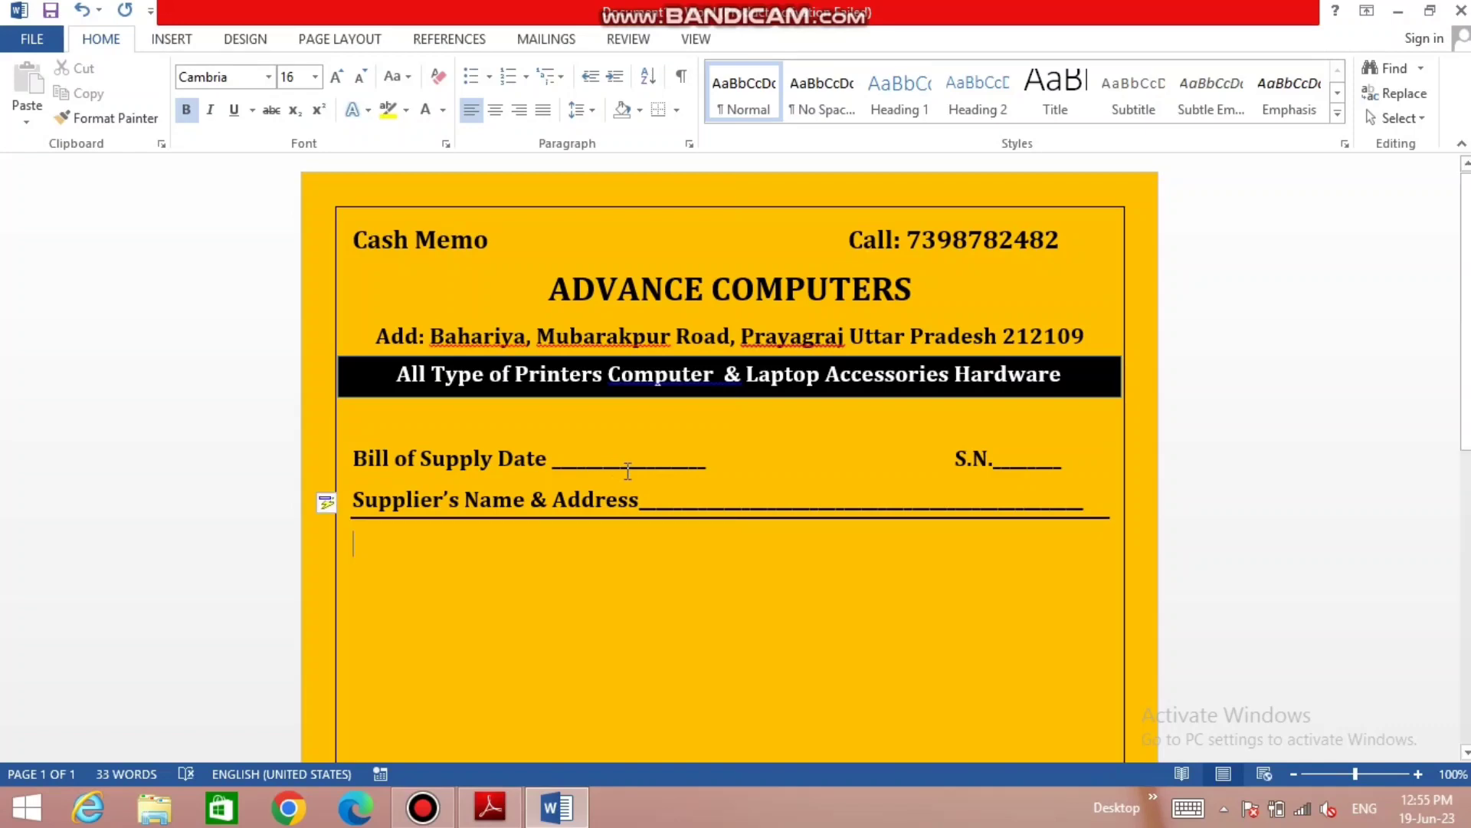
{"action": "key", "text": "ctrl+z"}
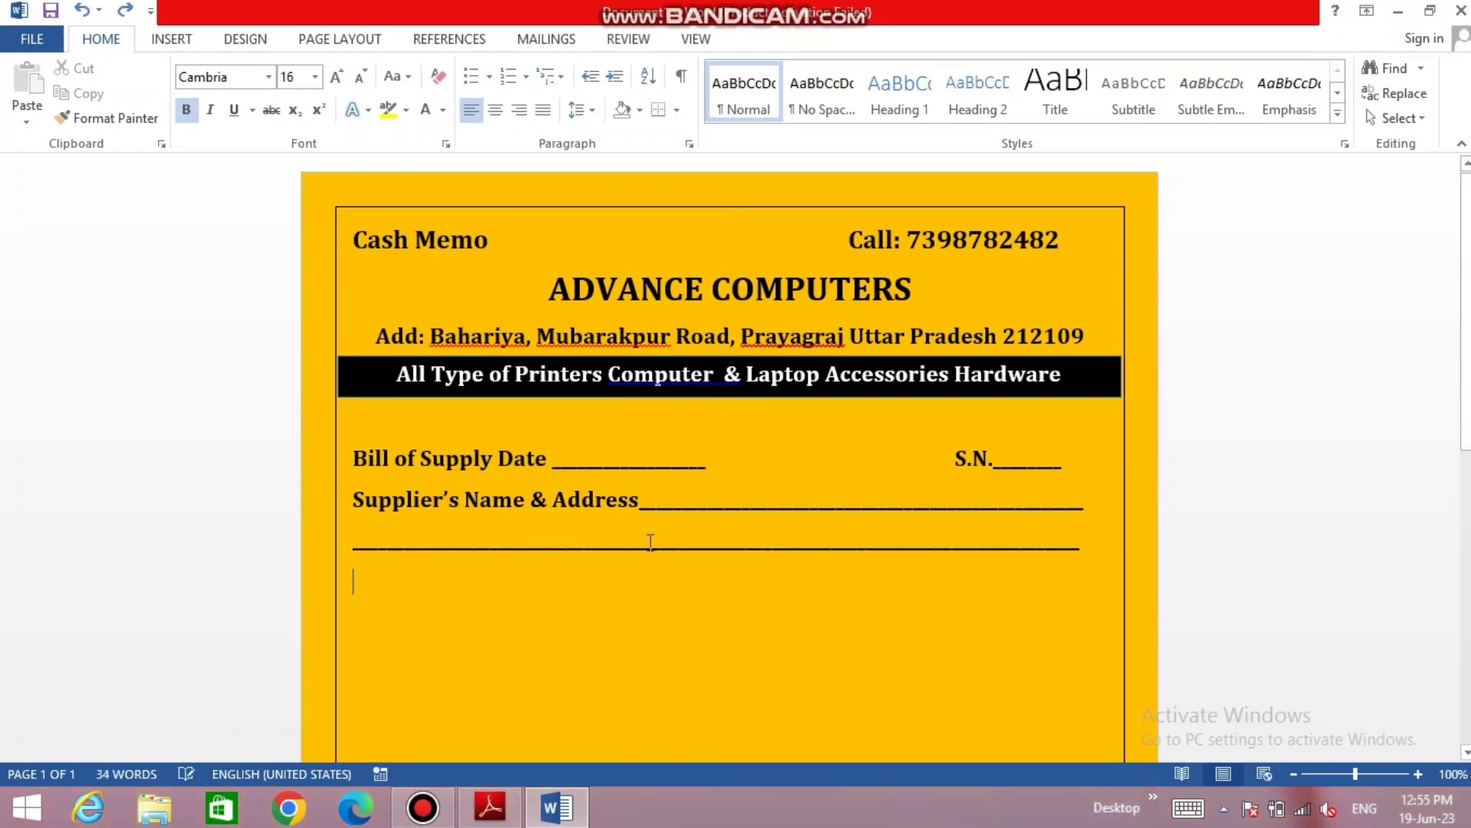
{"action": "key", "text": "Return"}
{"action": "key", "text": "Return"}
{"action": "key", "text": "Return"}
{"action": "scroll", "coordinate": [565, 647], "scroll_direction": "down", "scroll_amount": 3}
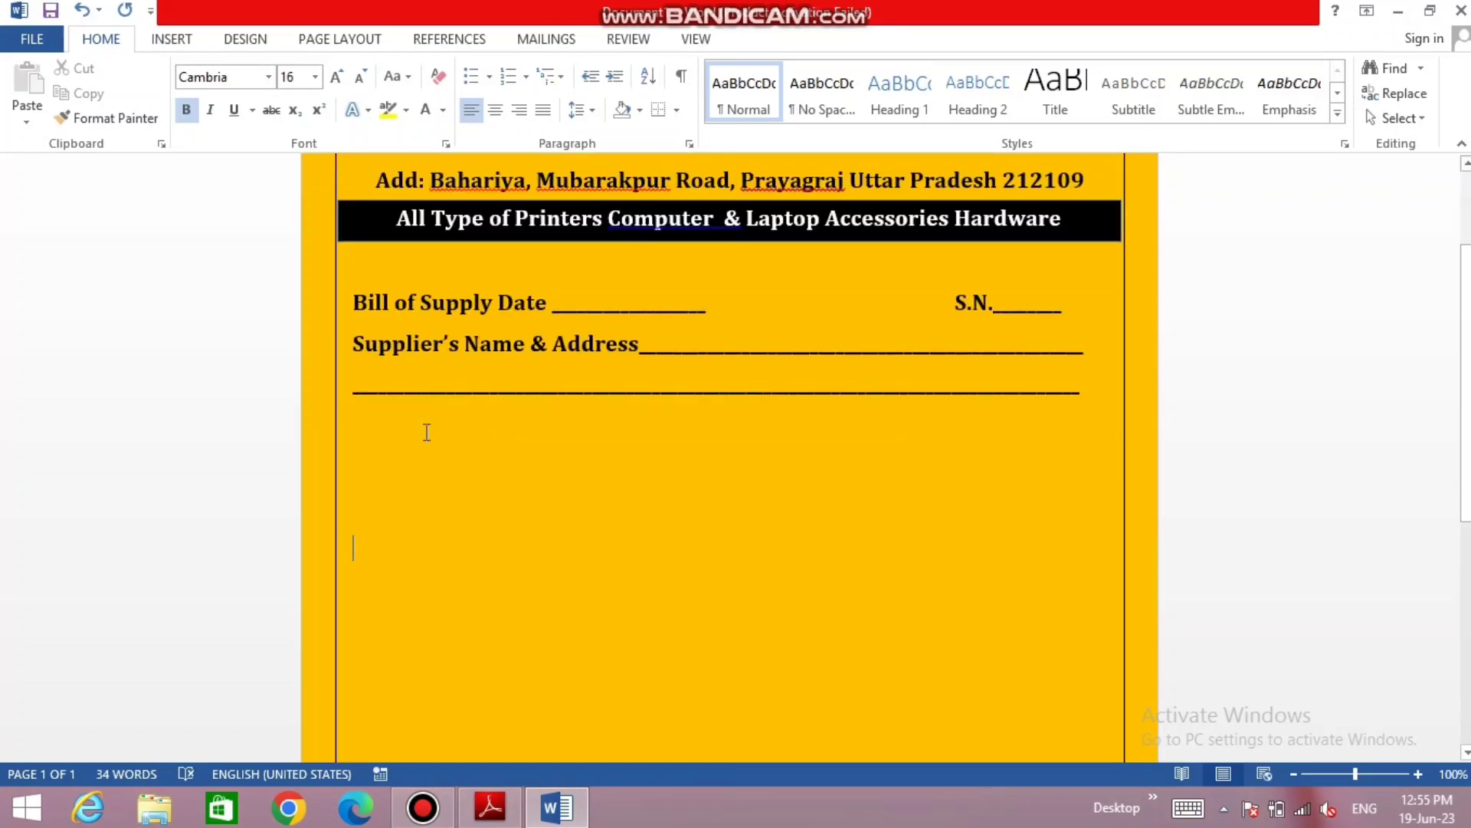
Insert a 5-column, 4-row table below the Supplier's Name & Address blank lines
{"action": "left_click", "coordinate": [378, 437]}
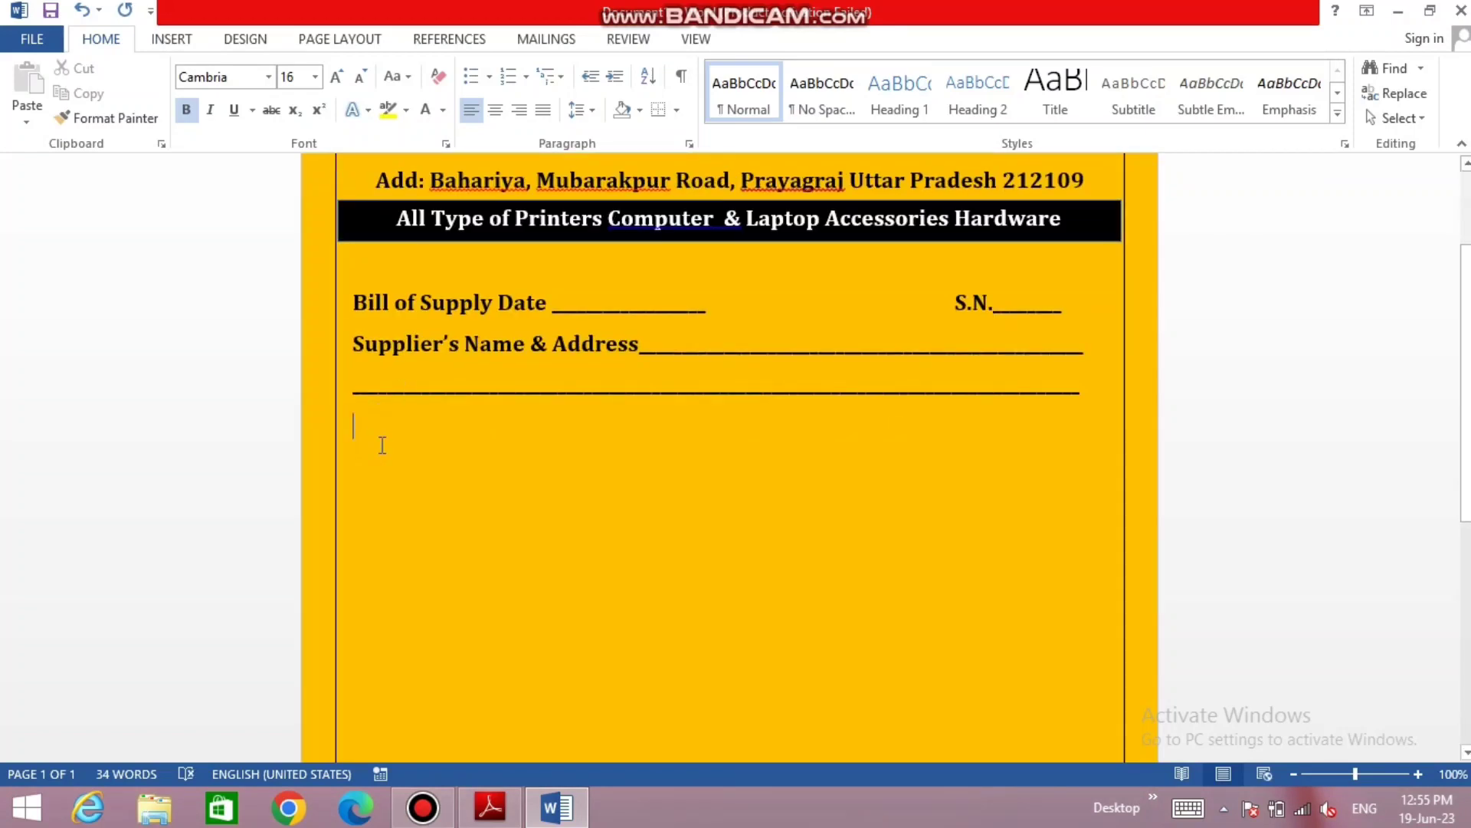
{"action": "left_click", "coordinate": [171, 39]}
{"action": "left_click", "coordinate": [148, 101]}
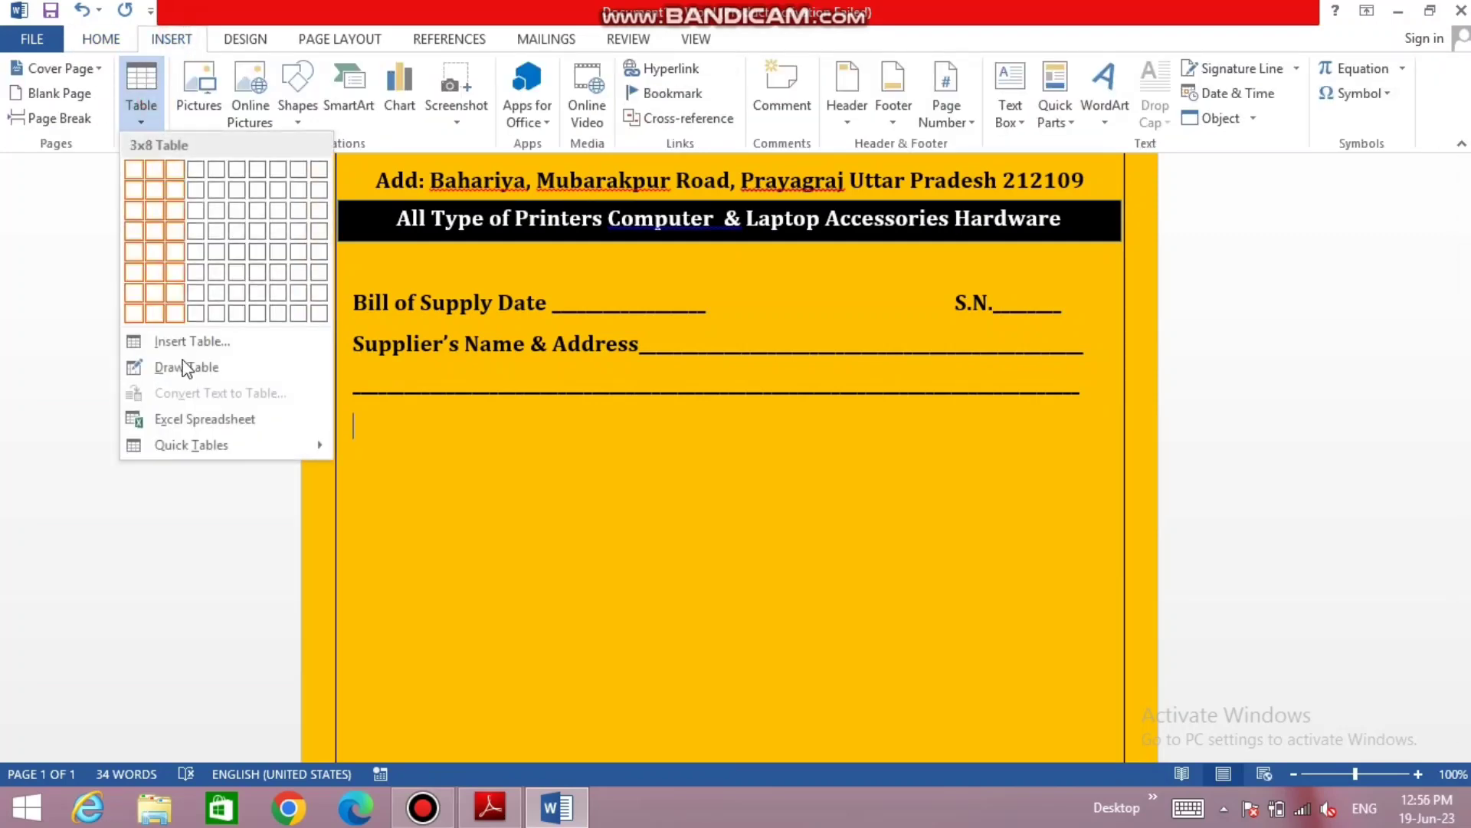
{"action": "left_click", "coordinate": [192, 335]}
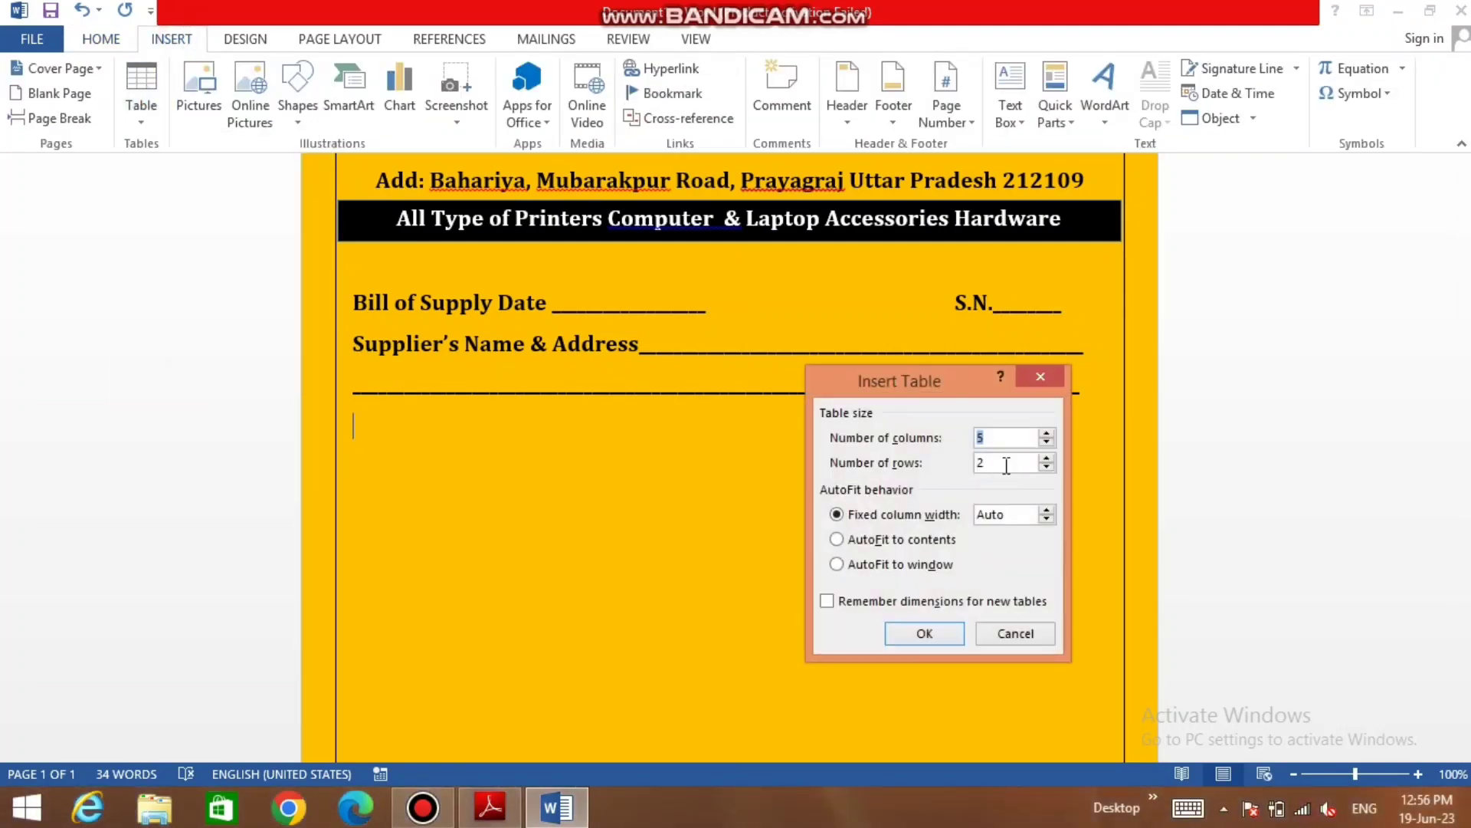
{"action": "double_click", "coordinate": [980, 462]}
{"action": "type", "text": "4"}
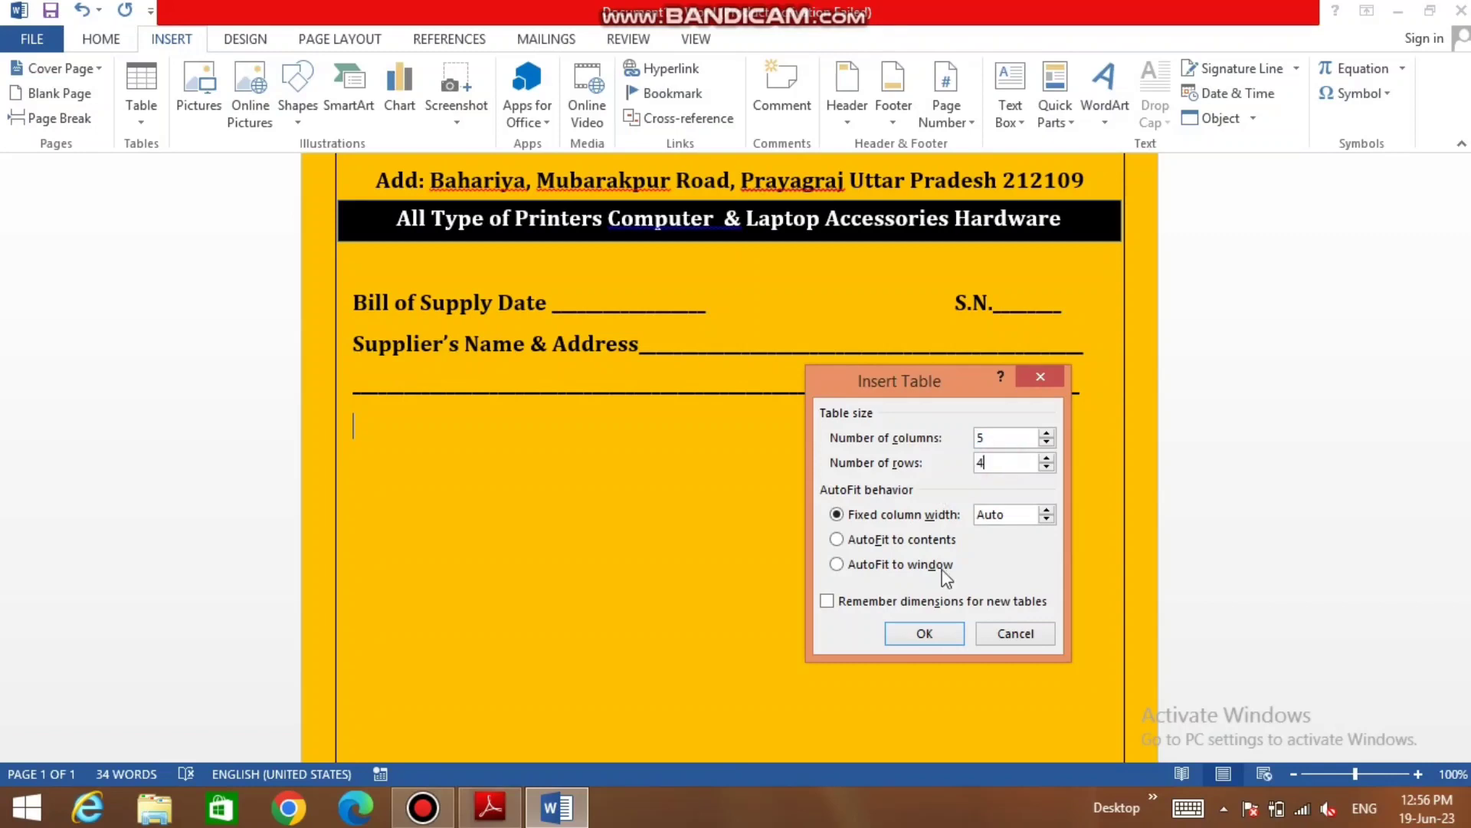
{"action": "left_click", "coordinate": [924, 635]}
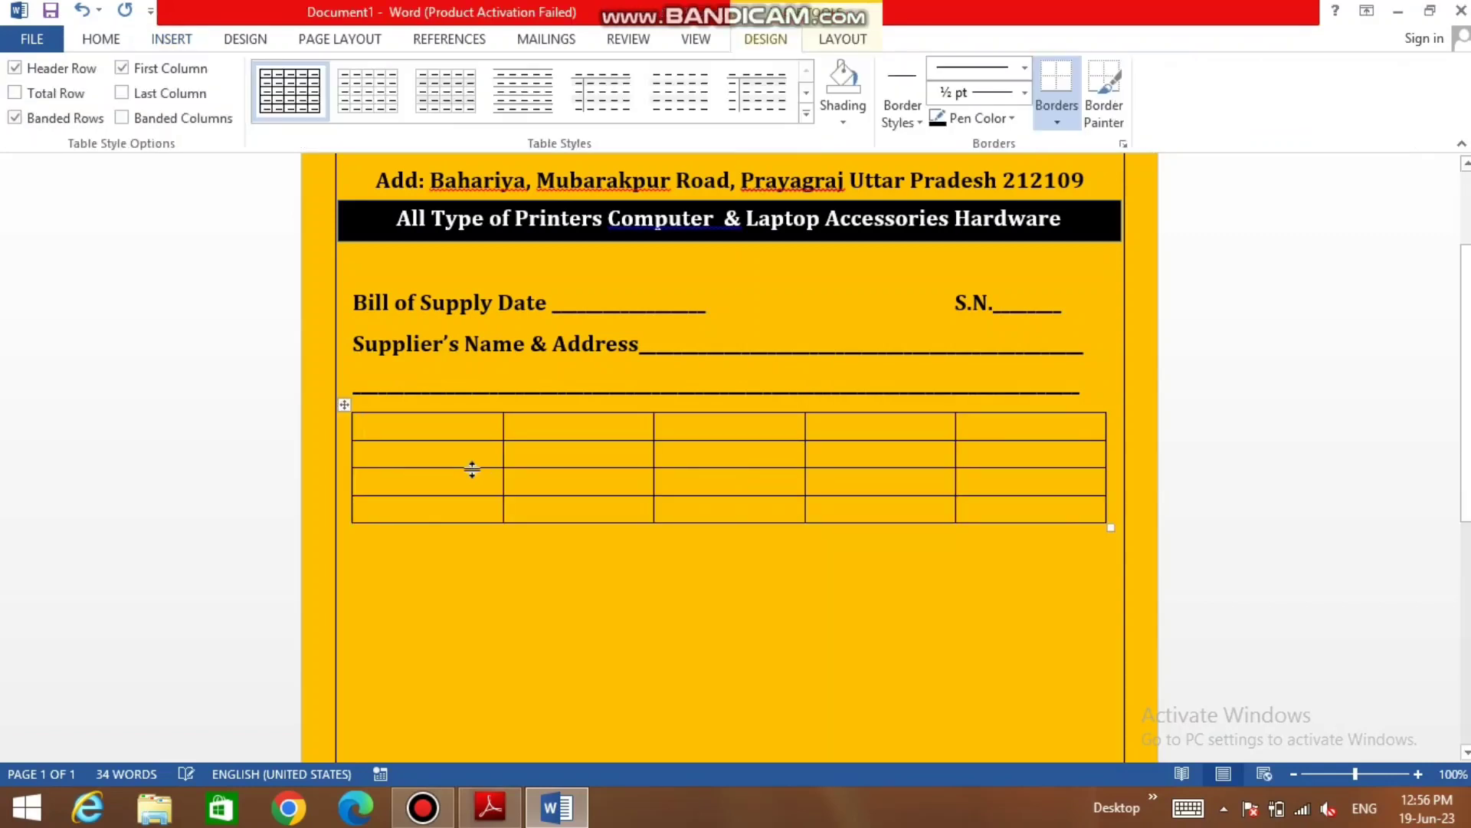
{"action": "left_click", "coordinate": [102, 39]}
Type the headers S.N., Item, Qty, Rate and Amount across the table's first row
{"action": "left_click", "coordinate": [357, 265]}
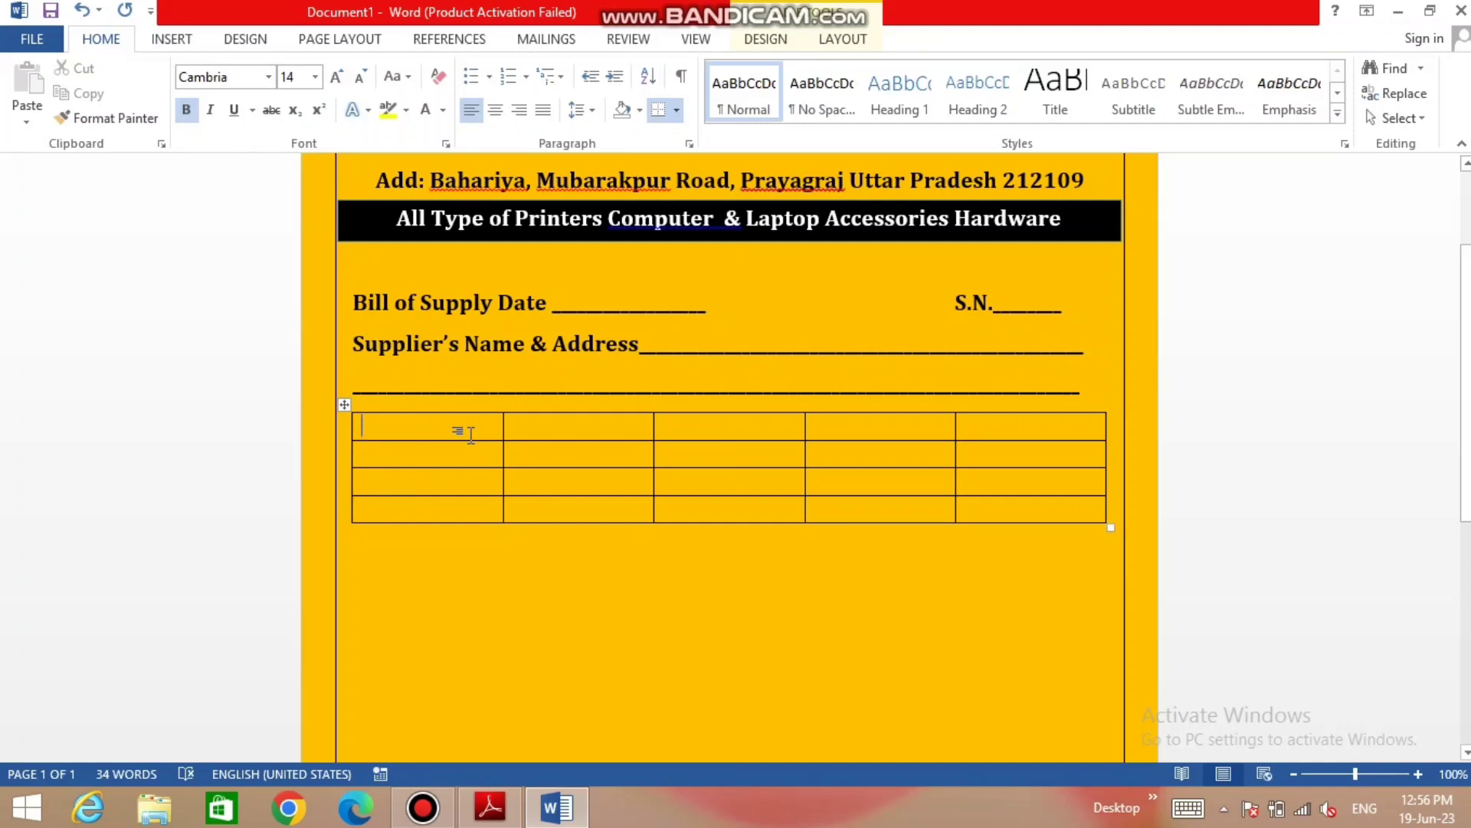
{"action": "type", "text": "S.N."}
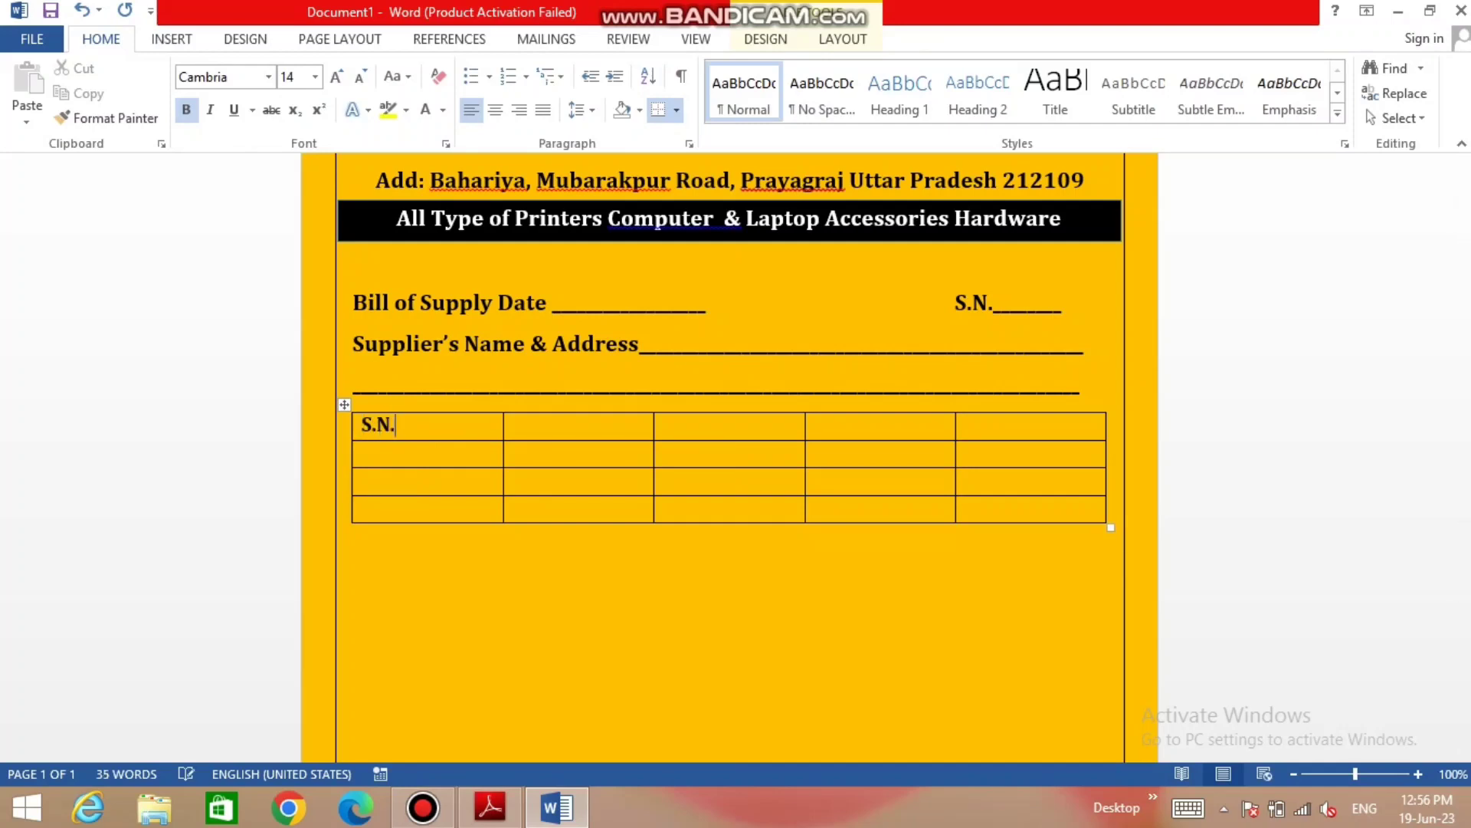
{"action": "key", "text": "Tab"}
{"action": "type", "text": "IYT"}
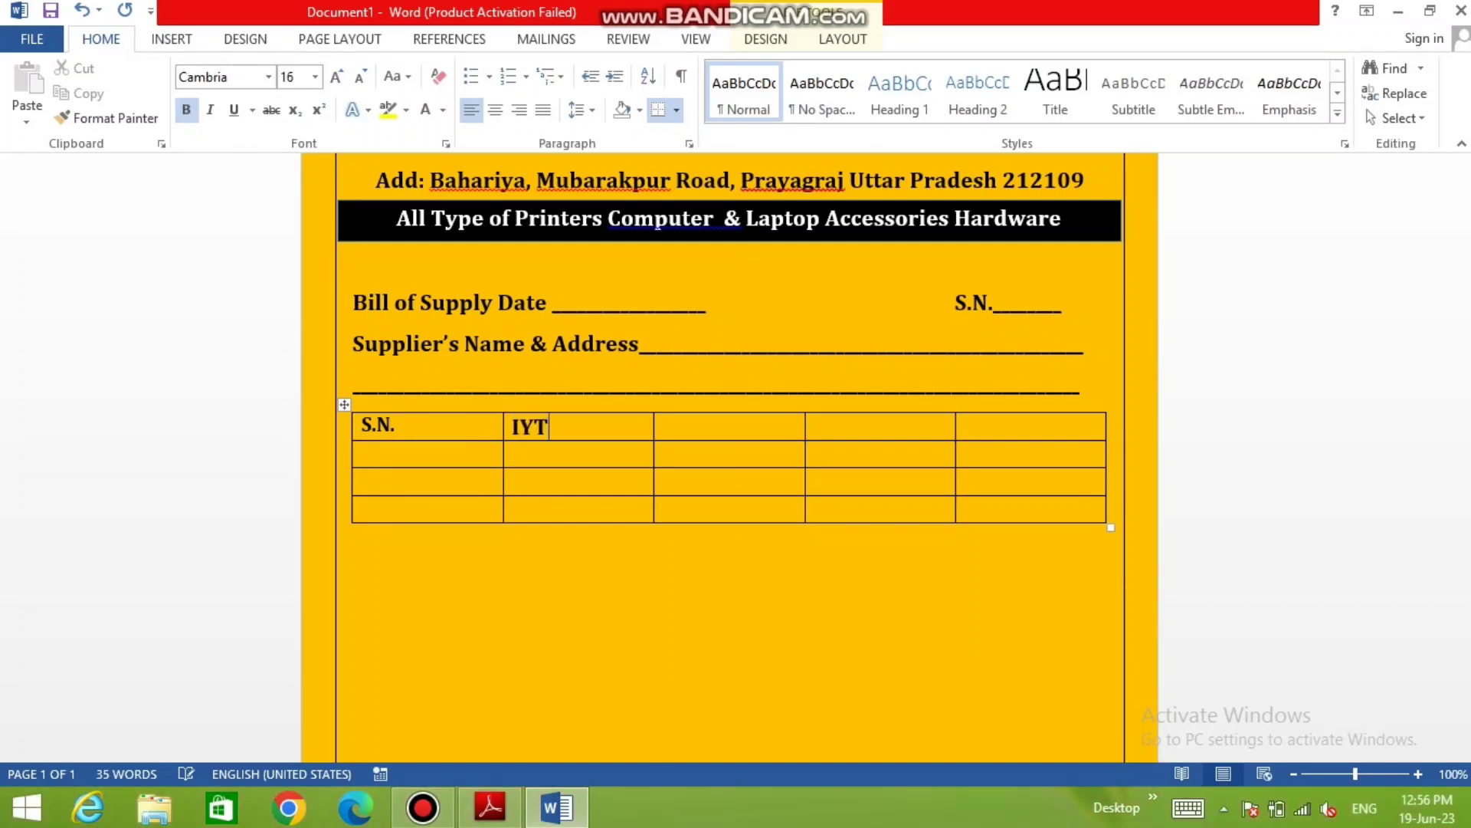
{"action": "key", "text": "BackSpace"}
{"action": "key", "text": "BackSpace"}
{"action": "key", "text": "BackSpace"}
{"action": "type", "text": "i"}
{"action": "type", "text": "Item"}
{"action": "type", "text": "Q"}
{"action": "type", "text": "y"}
{"action": "key", "text": "Tab"}
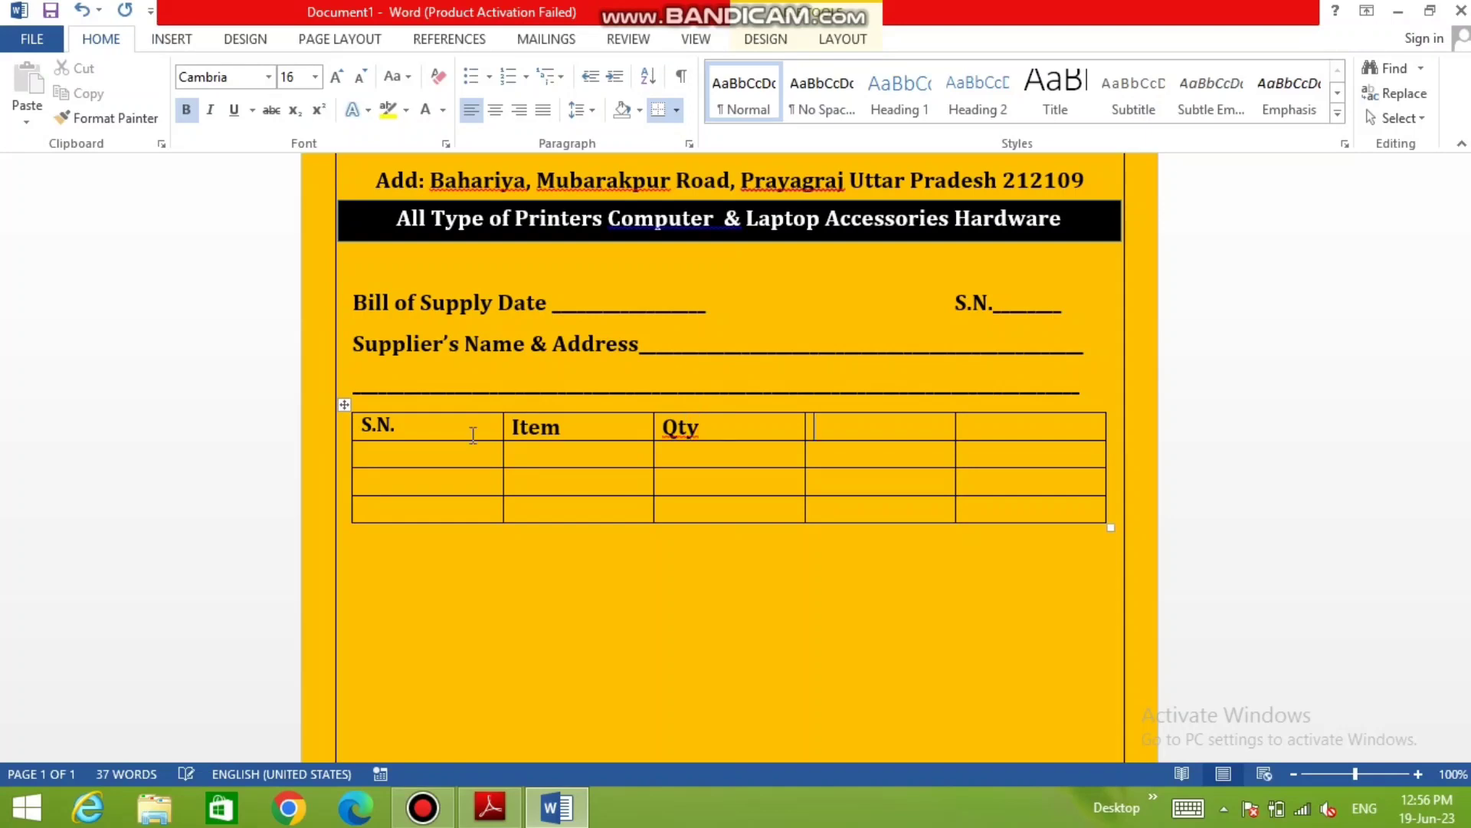
{"action": "type", "text": "Unit"}
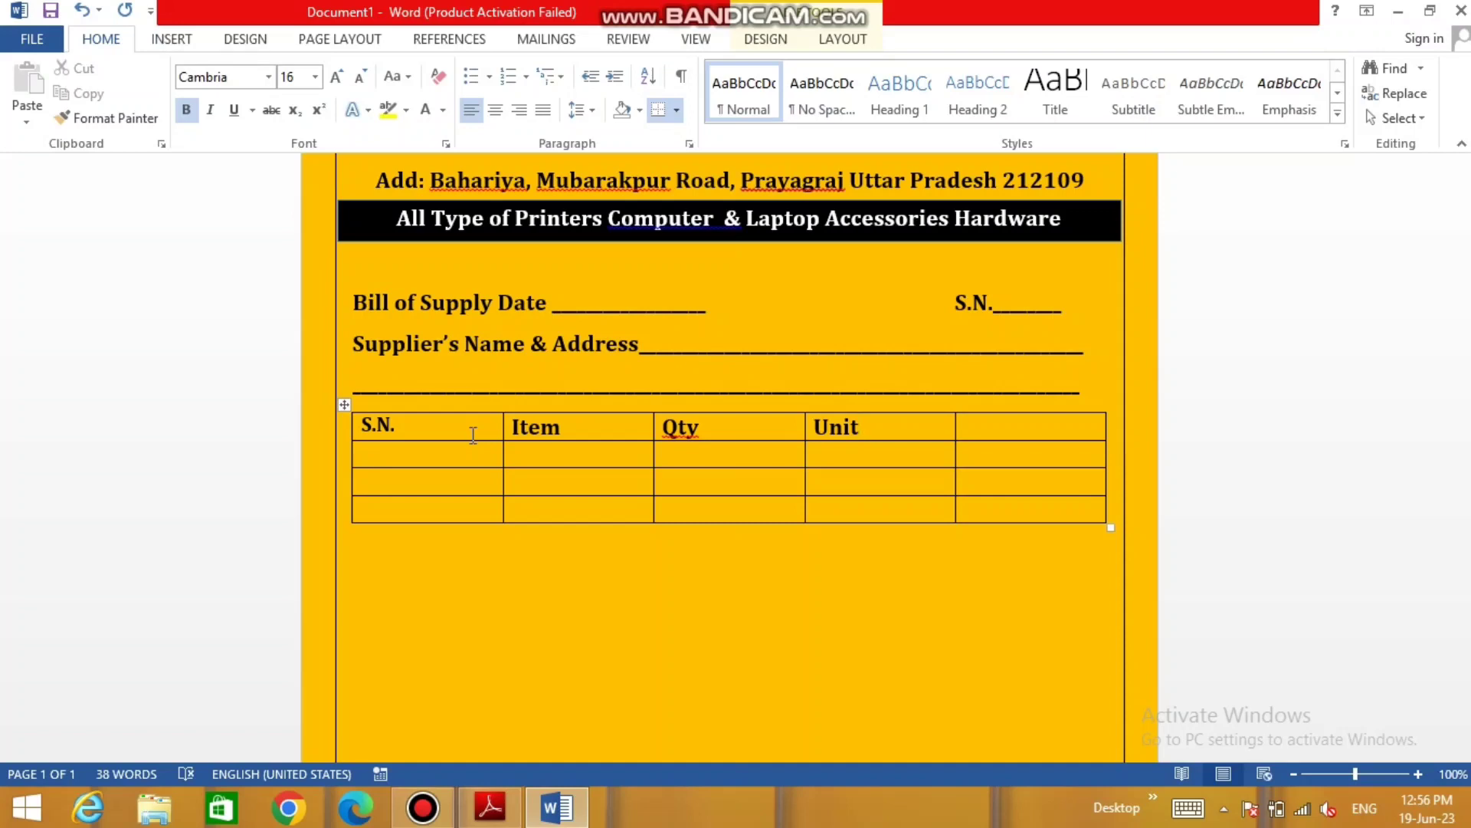
{"action": "key", "text": "BackSpace"}
{"action": "key", "text": "BackSpace"}
{"action": "key", "text": "BackSpace"}
{"action": "key", "text": "BackSpace"}
{"action": "type", "text": "Ra"}
{"action": "type", "text": "te"}
{"action": "type", "text": "Amount"}
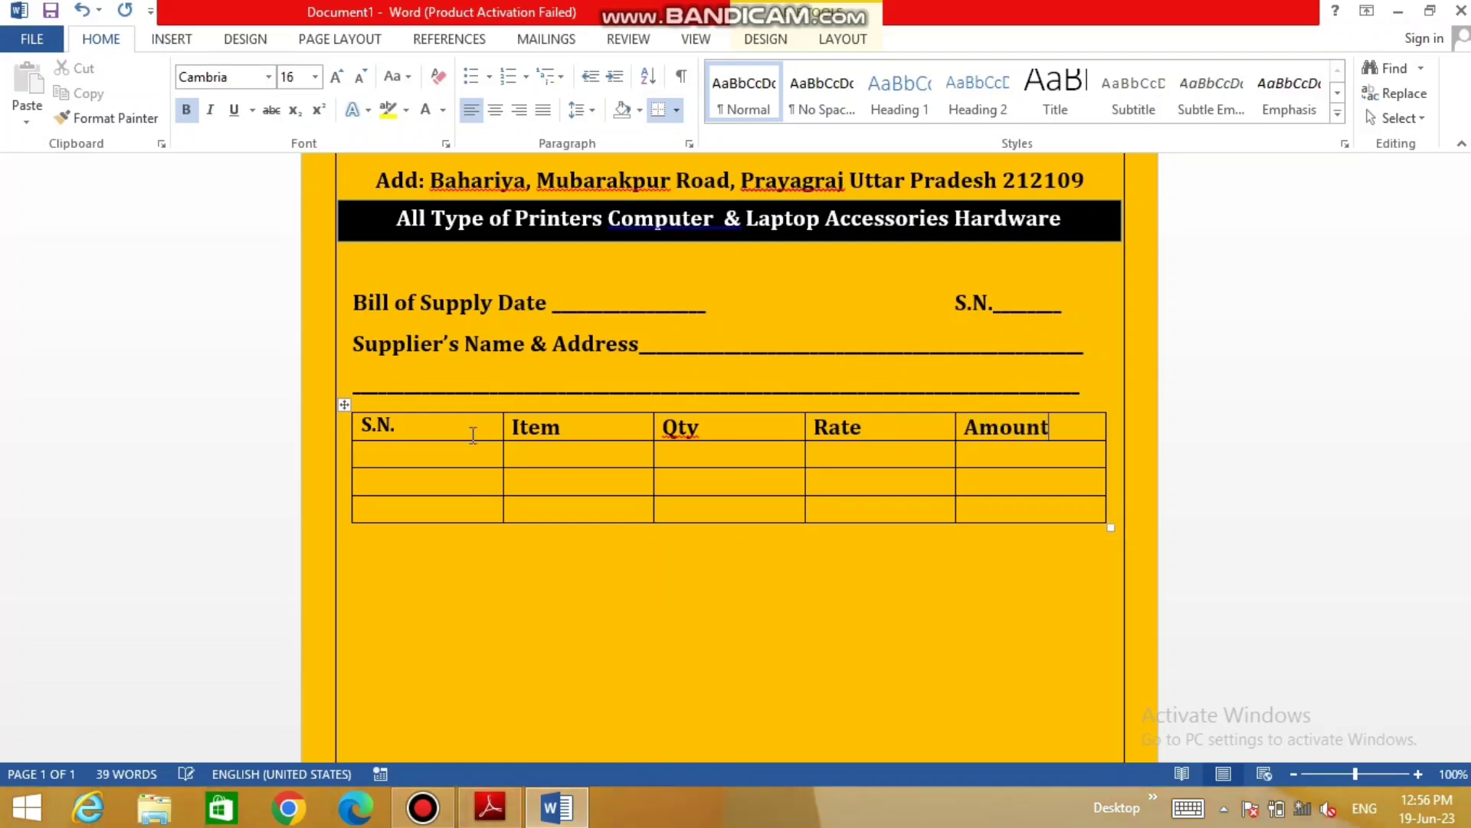
{"action": "left_click", "coordinate": [394, 456]}
Add four blank lines in the first item row to make it much taller
{"action": "key", "text": "Return"}
{"action": "key", "text": "Return"}
{"action": "key", "text": "Return"}
{"action": "key", "text": "Return"}
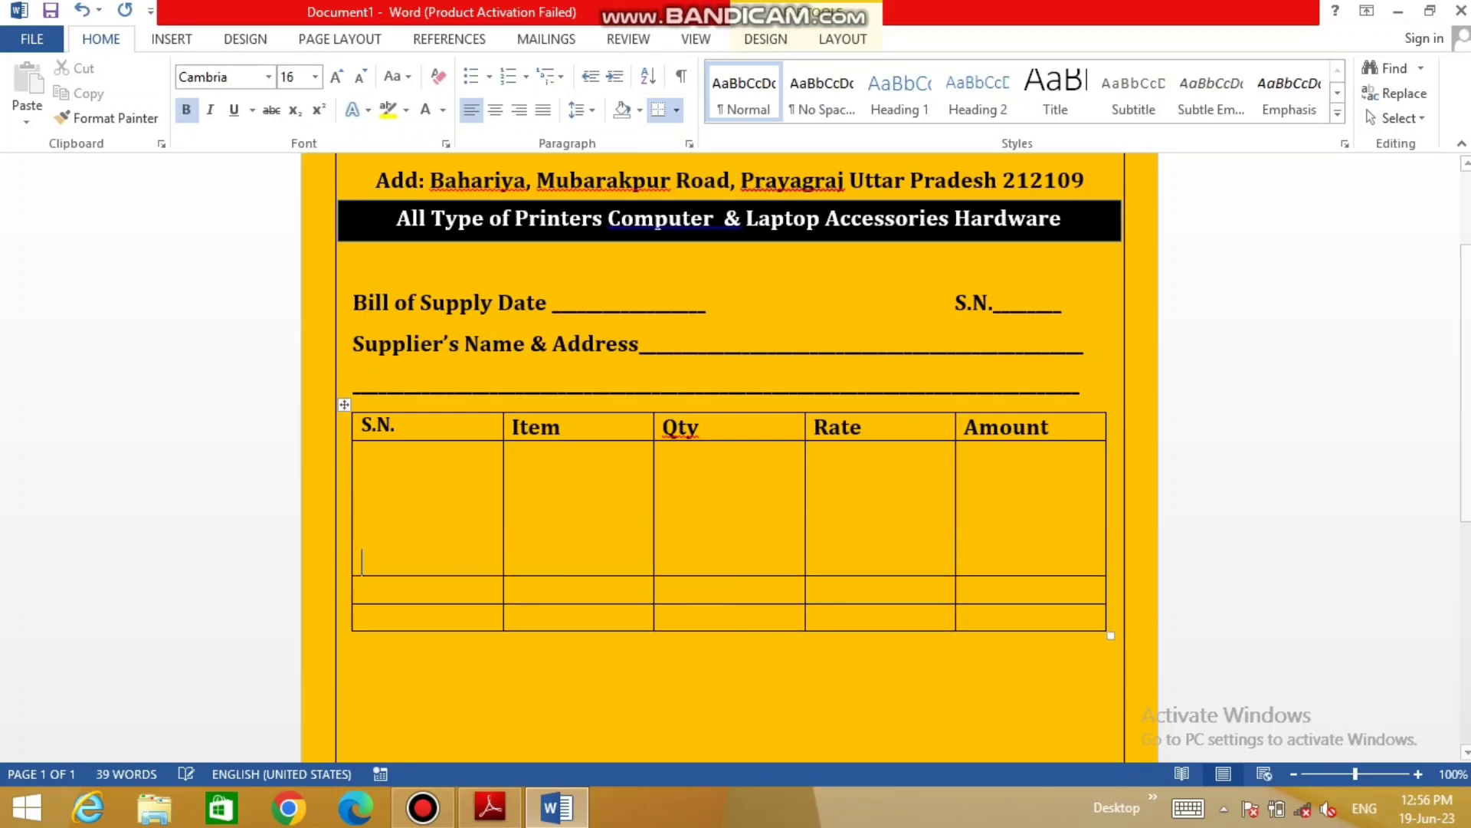
{"action": "key", "text": "Return"}
{"action": "key", "text": "Return"}
{"action": "key", "text": "Return"}
{"action": "key", "text": "Return"}
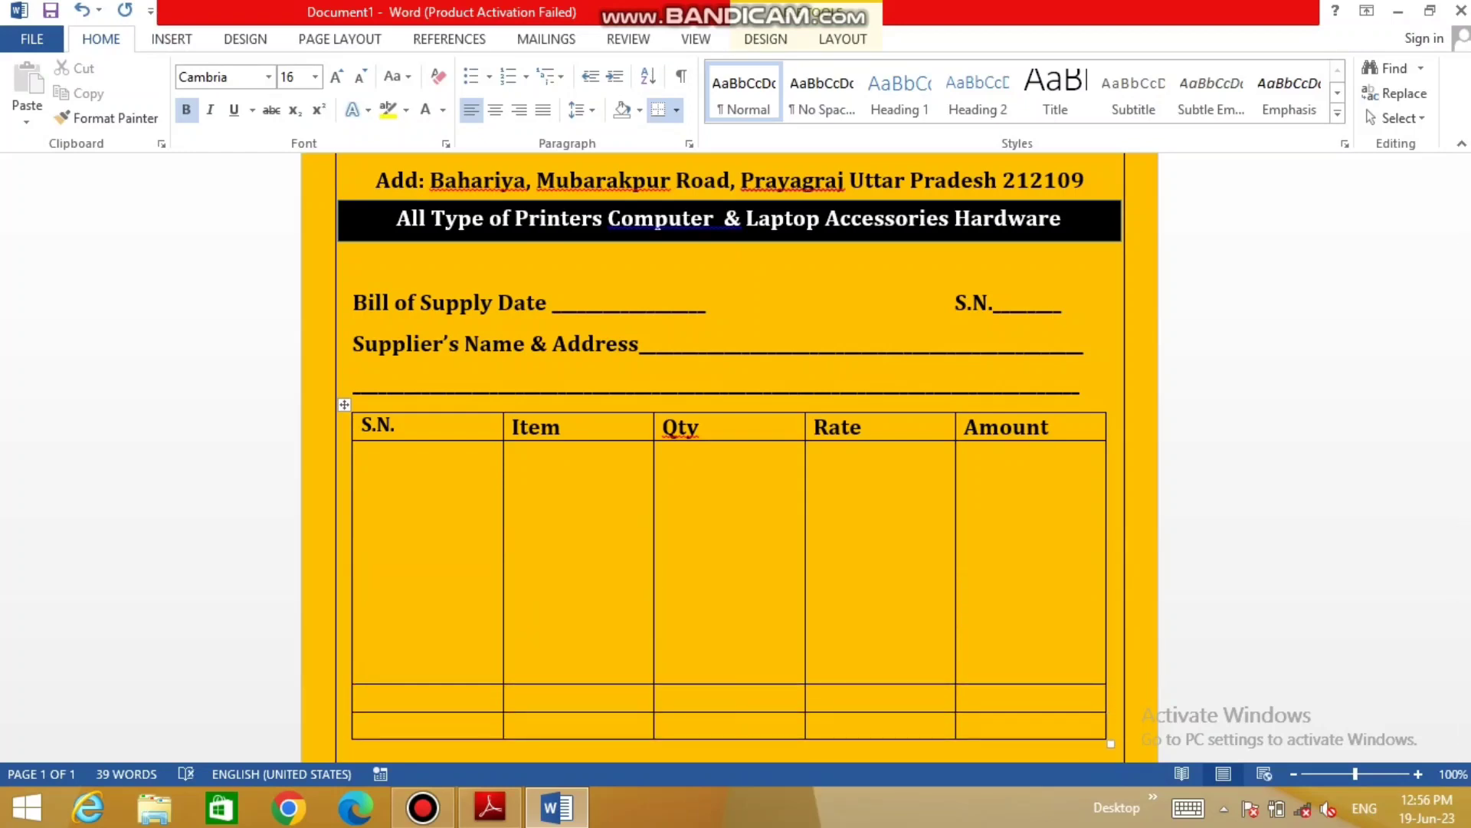
{"action": "key", "text": "Return"}
{"action": "key", "text": "Return"}
{"action": "scroll", "coordinate": [661, 579], "scroll_direction": "down", "scroll_amount": 4}
{"action": "scroll", "coordinate": [661, 578], "scroll_direction": "down", "scroll_amount": 2}
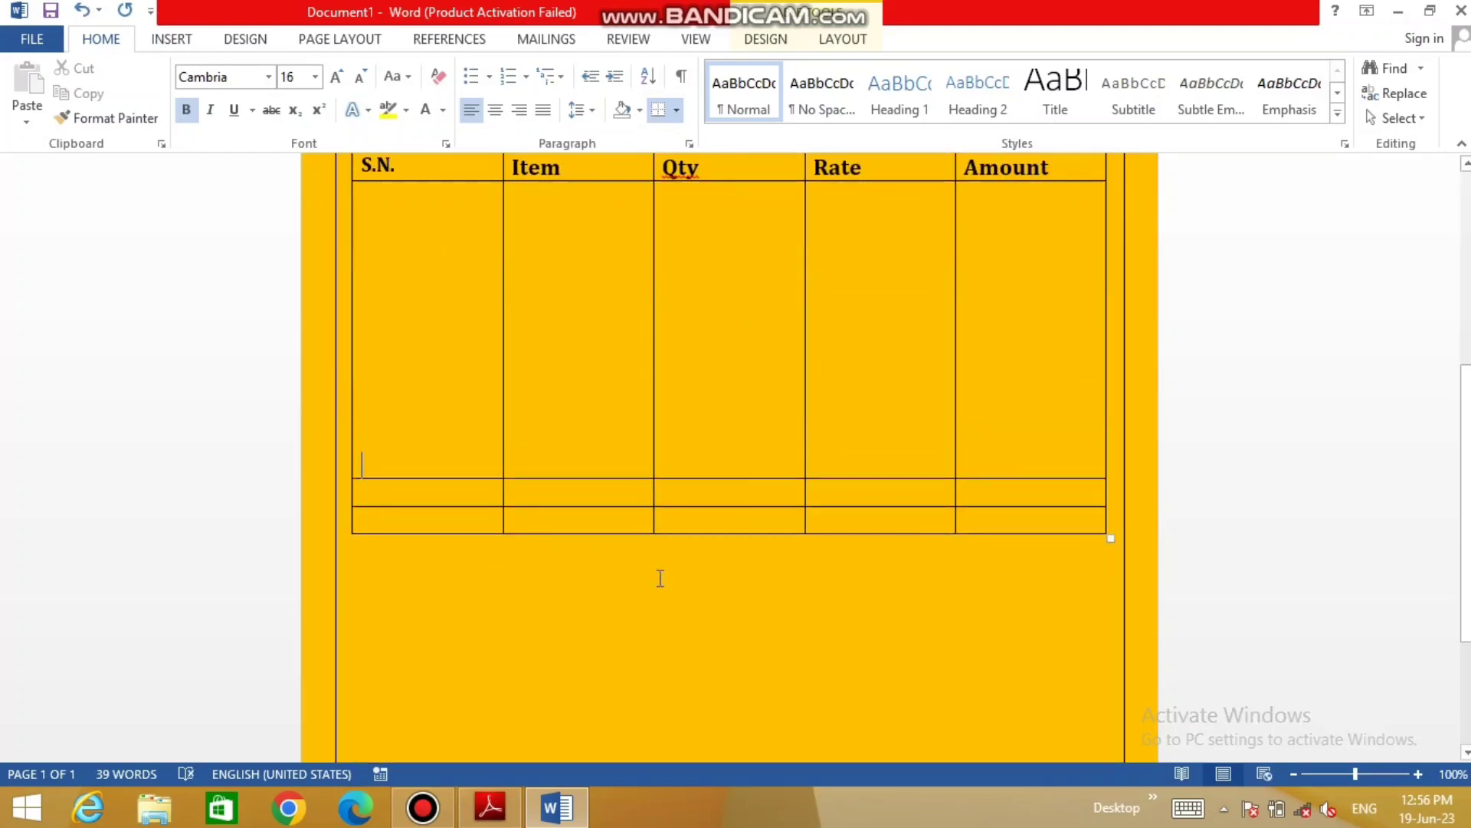
{"action": "key", "text": "Return"}
{"action": "key", "text": "Return"}
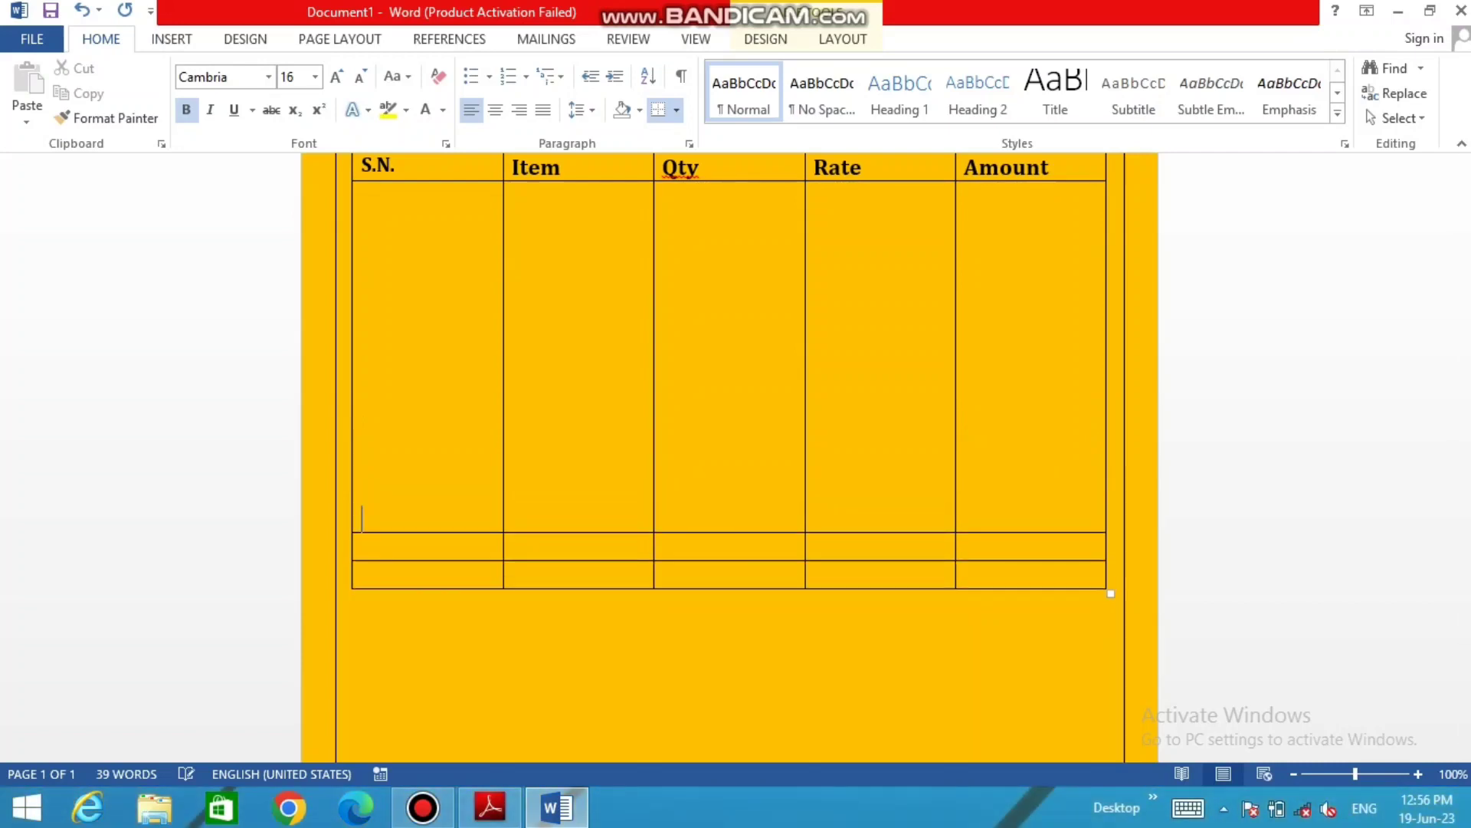
{"action": "scroll", "coordinate": [661, 579], "scroll_direction": "down", "scroll_amount": 3}
{"action": "scroll", "coordinate": [660, 579], "scroll_direction": "down", "scroll_amount": 2}
{"action": "scroll", "coordinate": [660, 578], "scroll_direction": "up", "scroll_amount": 3}
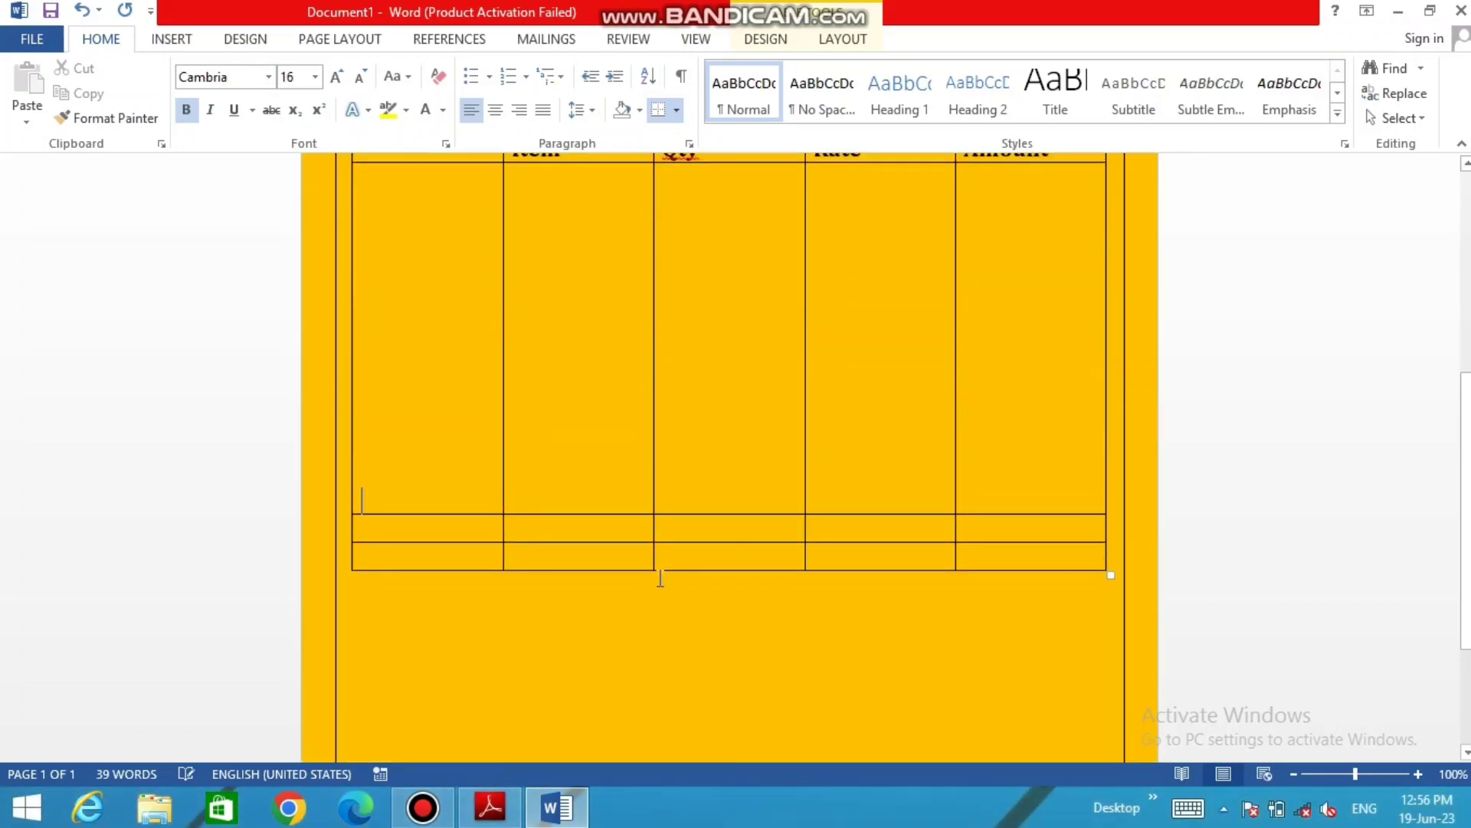
{"action": "scroll", "coordinate": [657, 582], "scroll_direction": "up", "scroll_amount": 3}
{"action": "scroll", "coordinate": [653, 582], "scroll_direction": "down", "scroll_amount": 2}
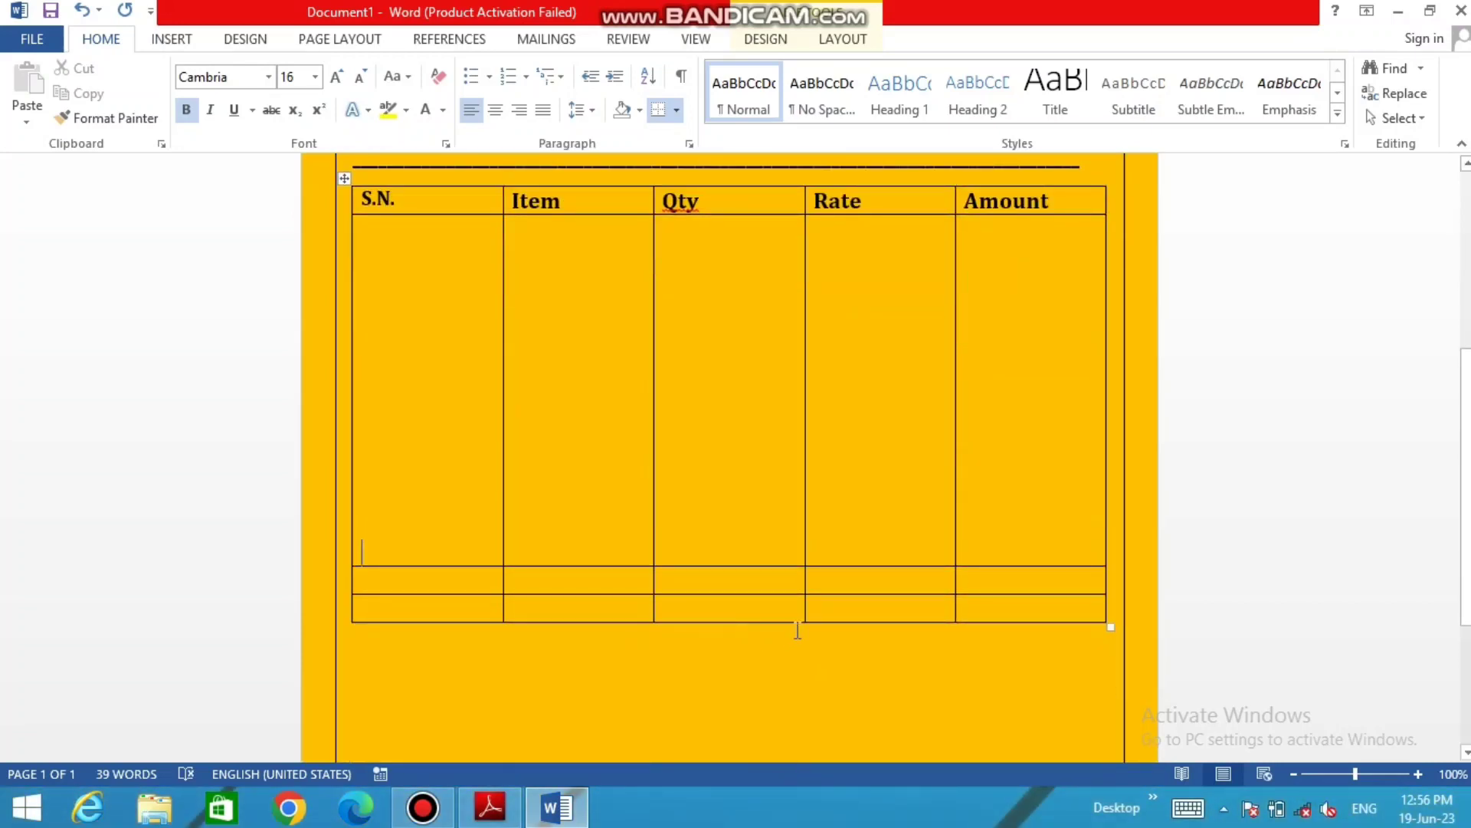
Type 'Total Amount' in the bottom row's Rate cell and narrow the S.N. column
{"action": "left_click", "coordinate": [859, 607]}
{"action": "type", "text": "Total Amo"}
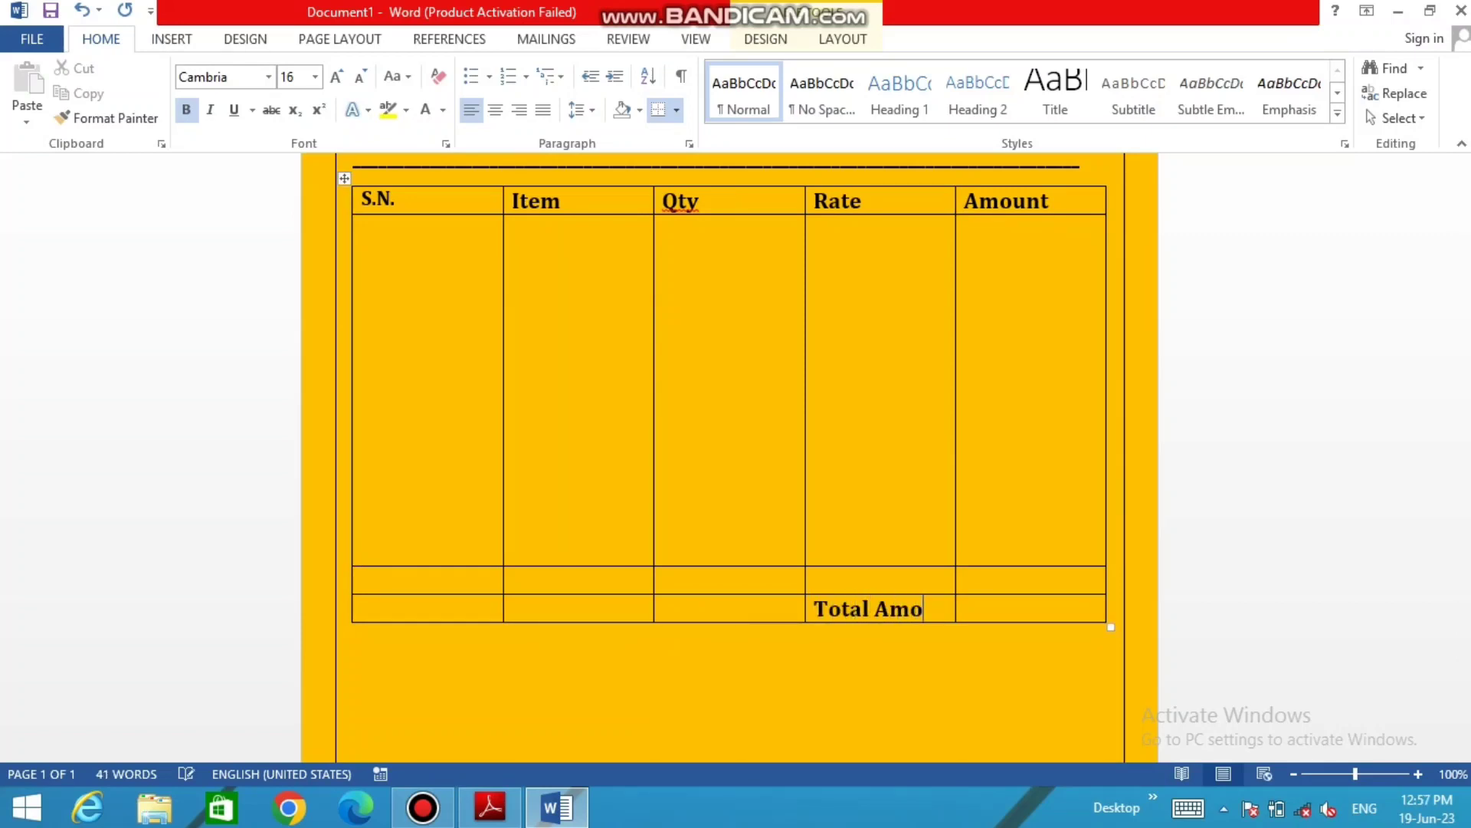
{"action": "type", "text": "unt"}
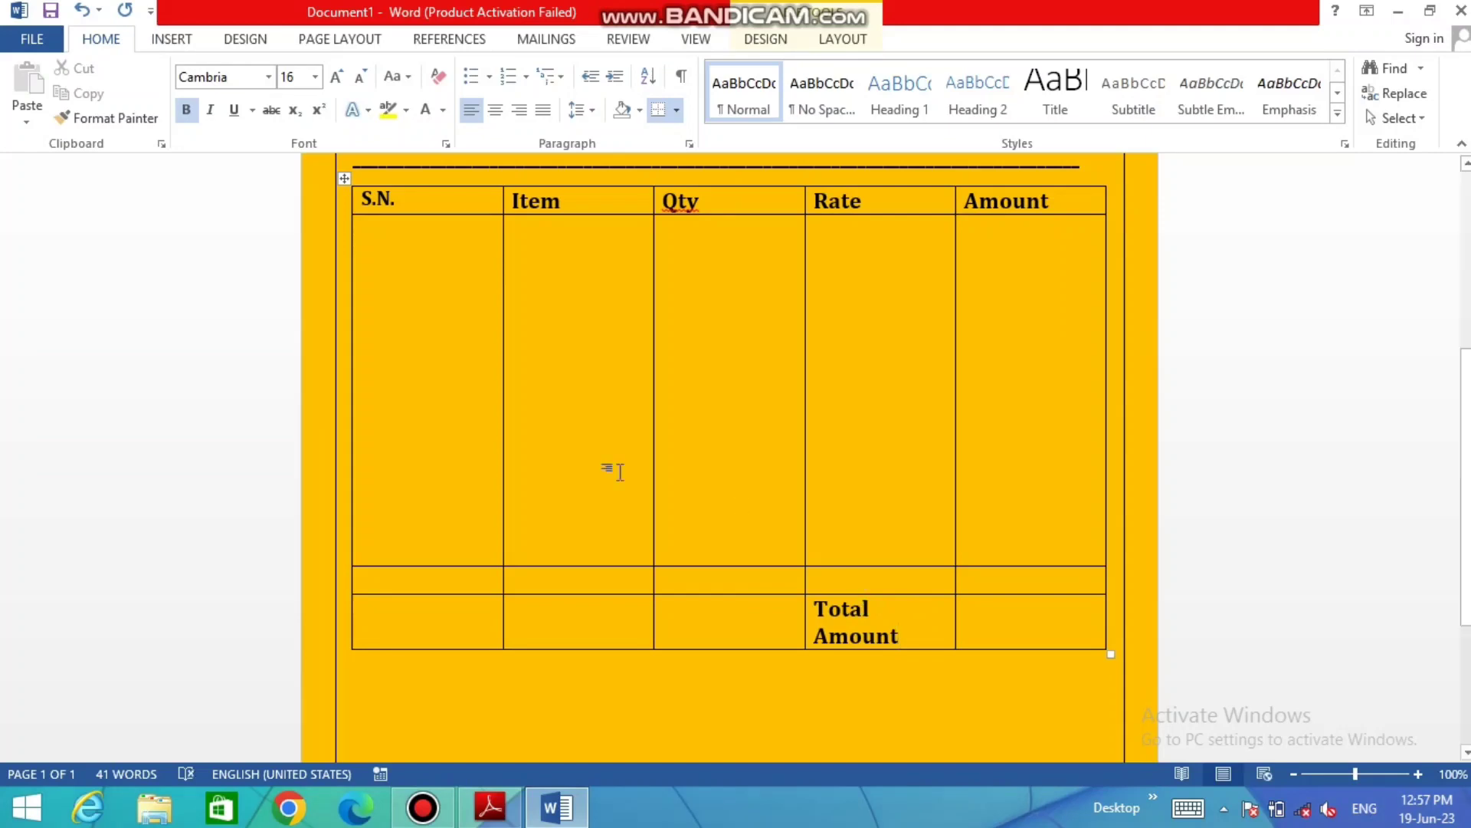
{"action": "left_click_drag", "start_coordinate": [503, 419], "coordinate": [406, 434]}
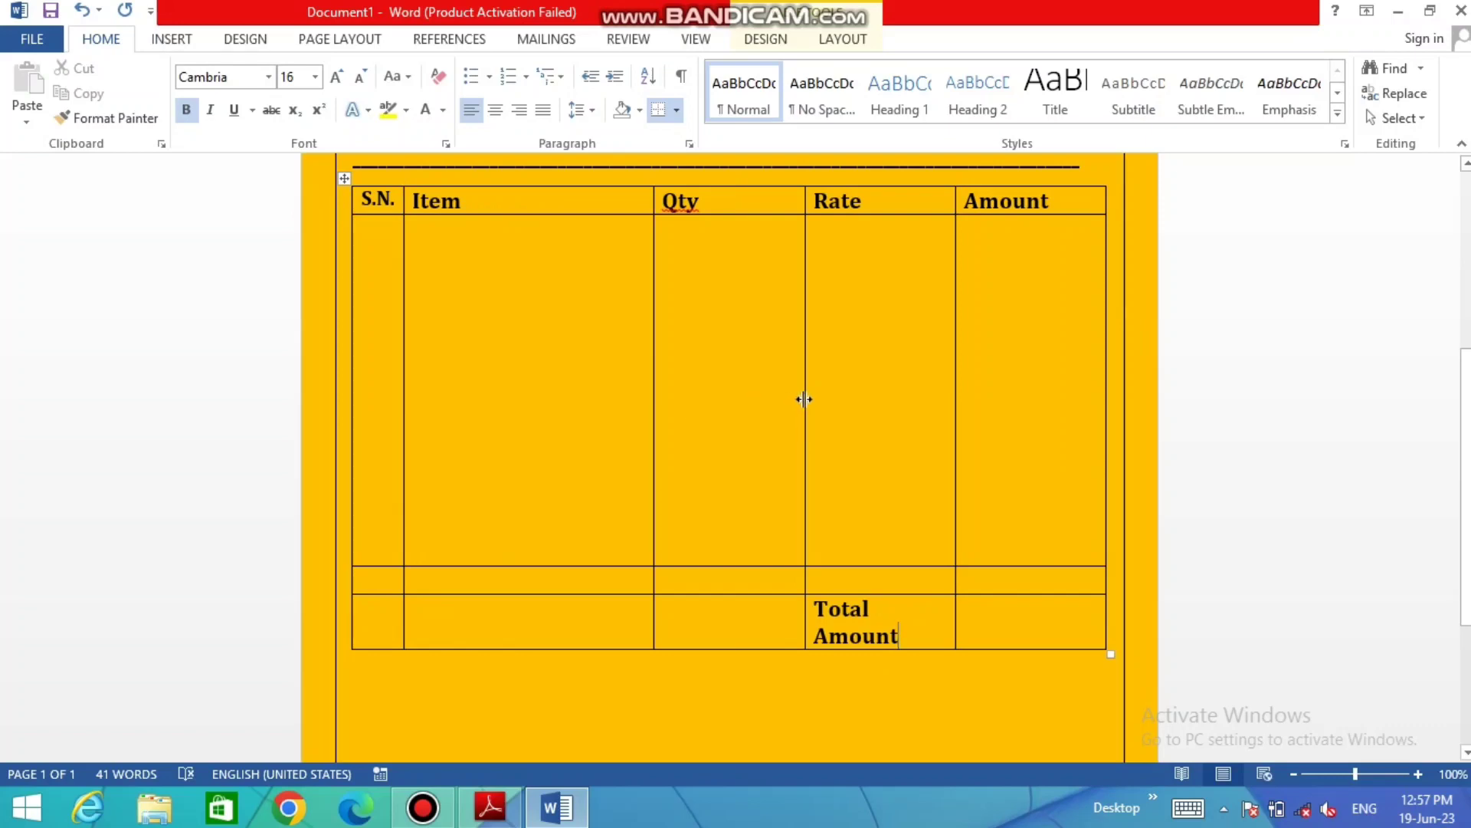
Resize the Qty, Rate and Item columns and shorten the bottom label to 'Total'
{"action": "left_click_drag", "start_coordinate": [804, 398], "coordinate": [748, 411]}
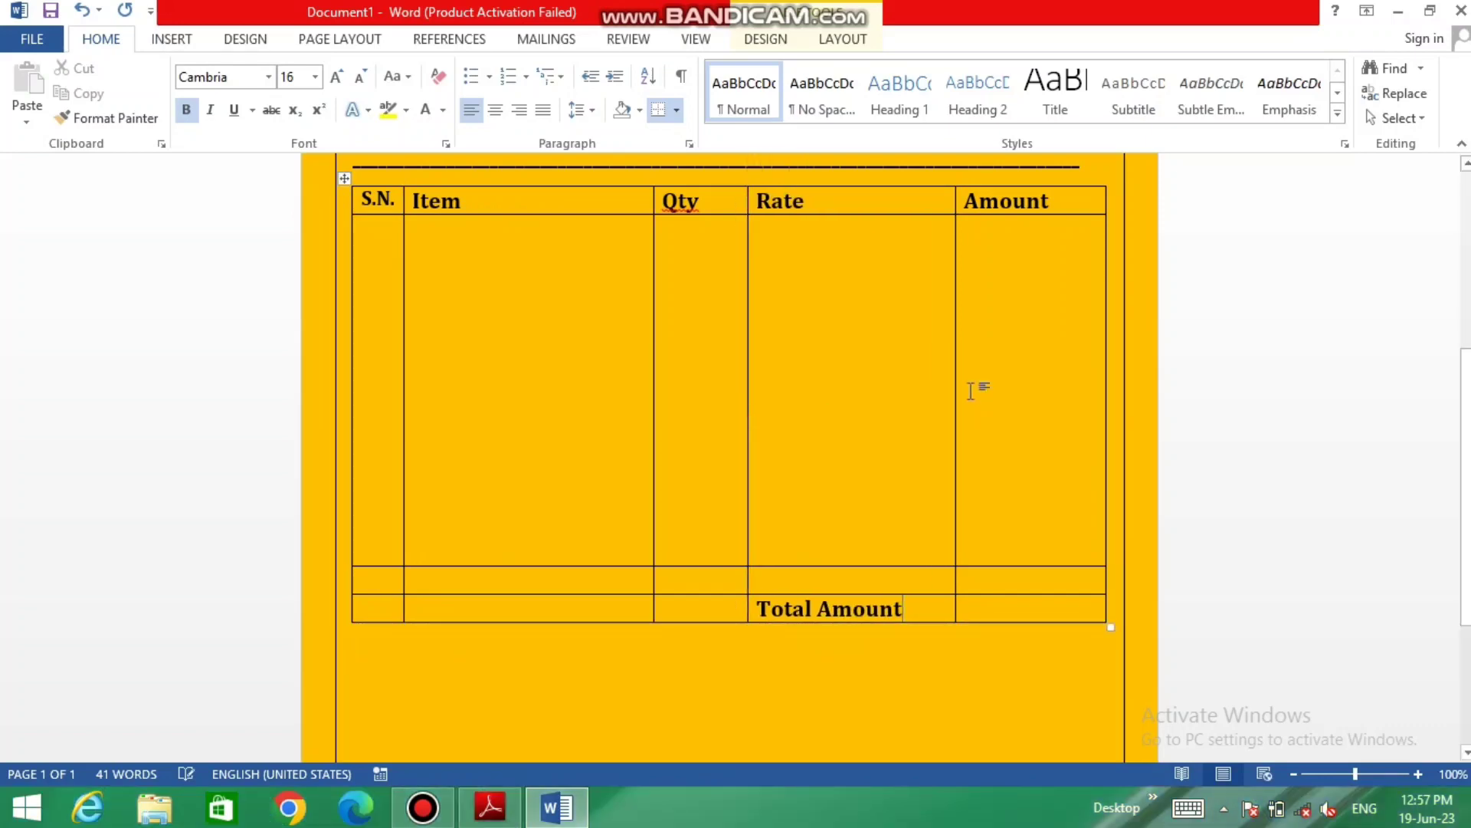
{"action": "left_click_drag", "start_coordinate": [955, 397], "coordinate": [923, 406]}
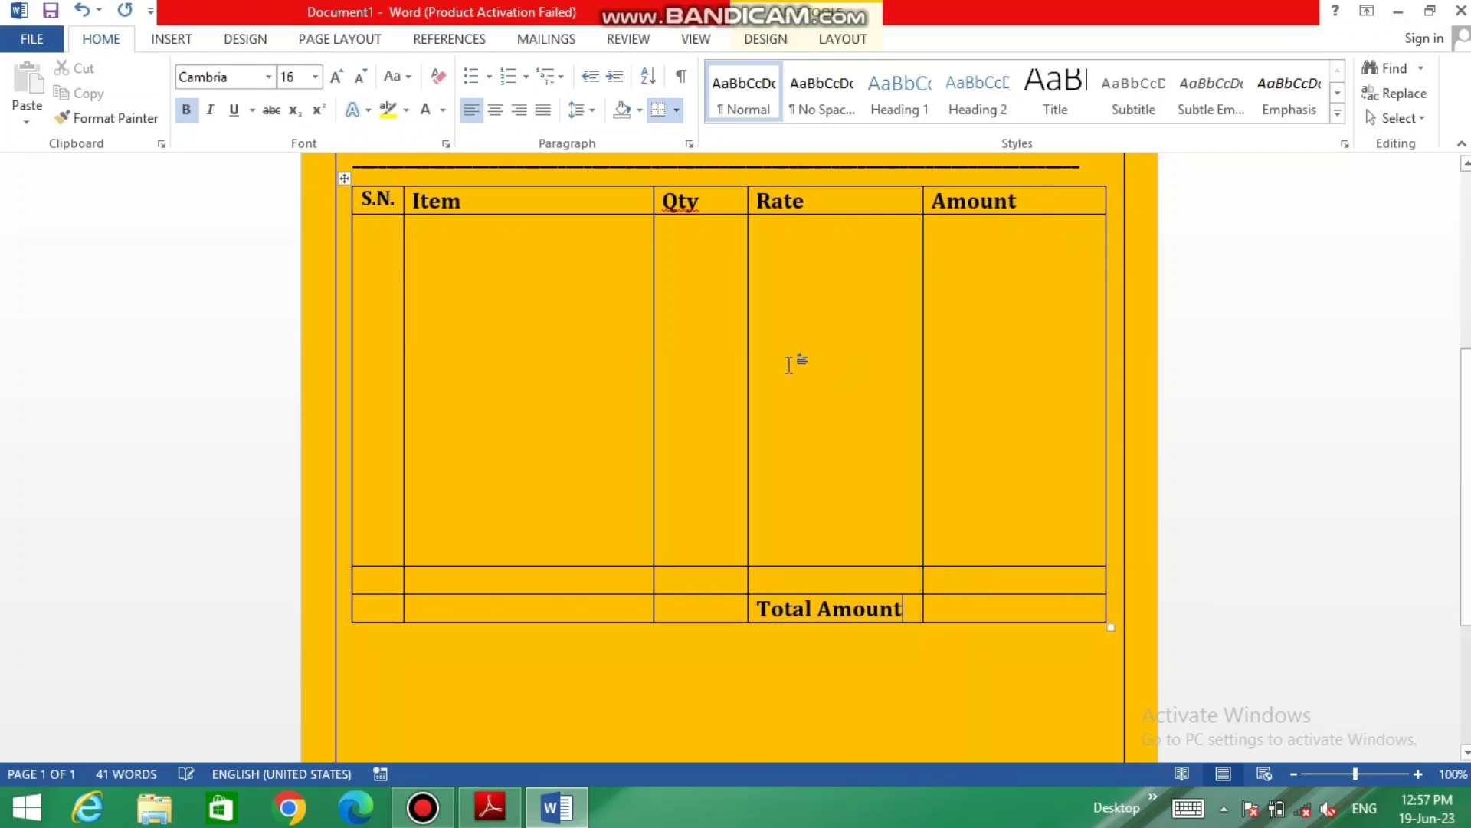
{"action": "left_click", "coordinate": [744, 414]}
{"action": "left_click", "coordinate": [905, 607]}
{"action": "key", "text": "BackSpace"}
{"action": "key", "text": "BackSpace"}
{"action": "key", "text": "BackSpace"}
{"action": "key", "text": "BackSpace"}
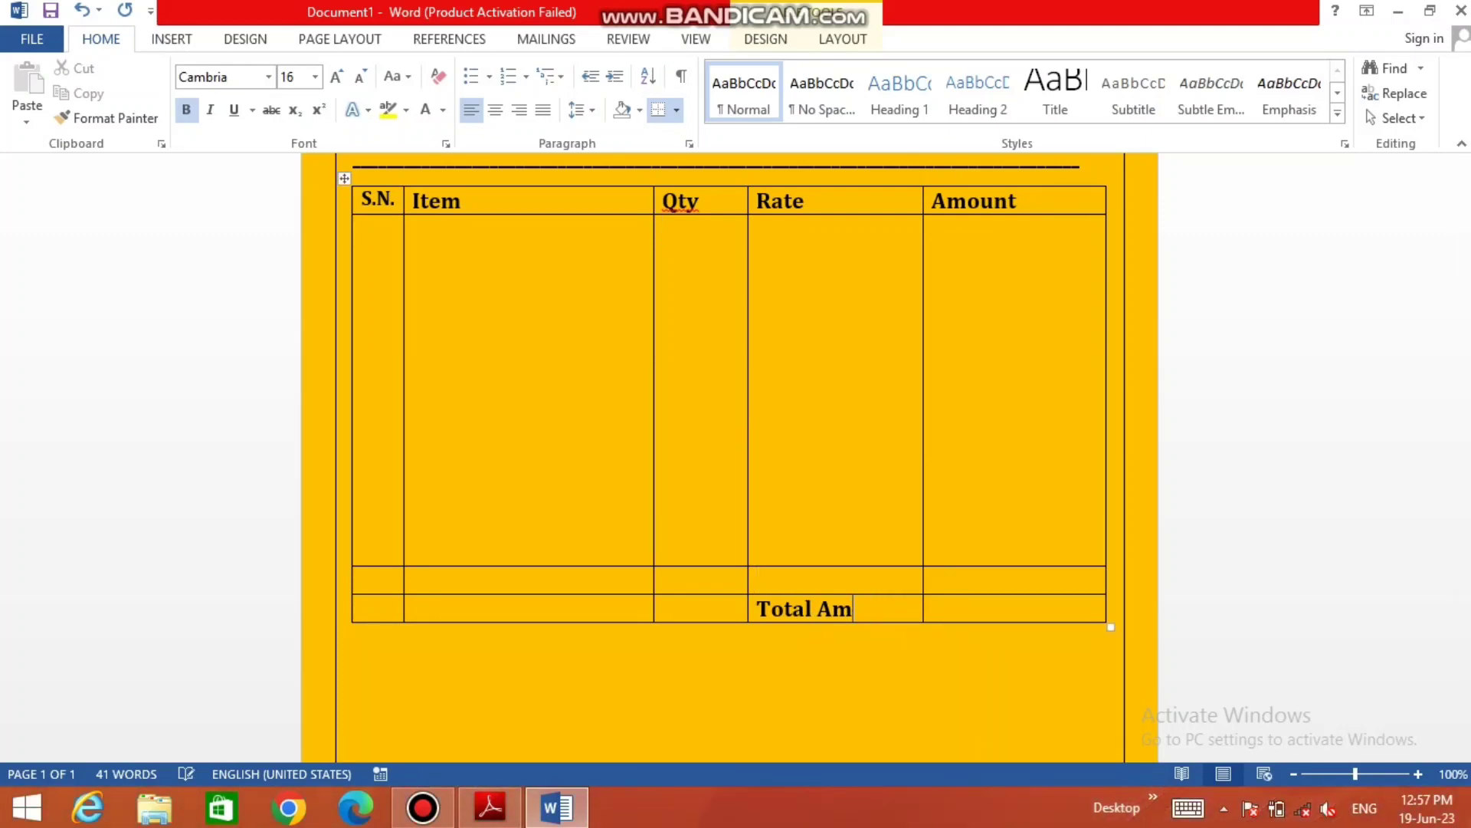
{"action": "key", "text": "BackSpace"}
{"action": "key", "text": "BackSpace"}
{"action": "key", "text": "BackSpace"}
{"action": "left_click_drag", "start_coordinate": [748, 428], "coordinate": [832, 431]}
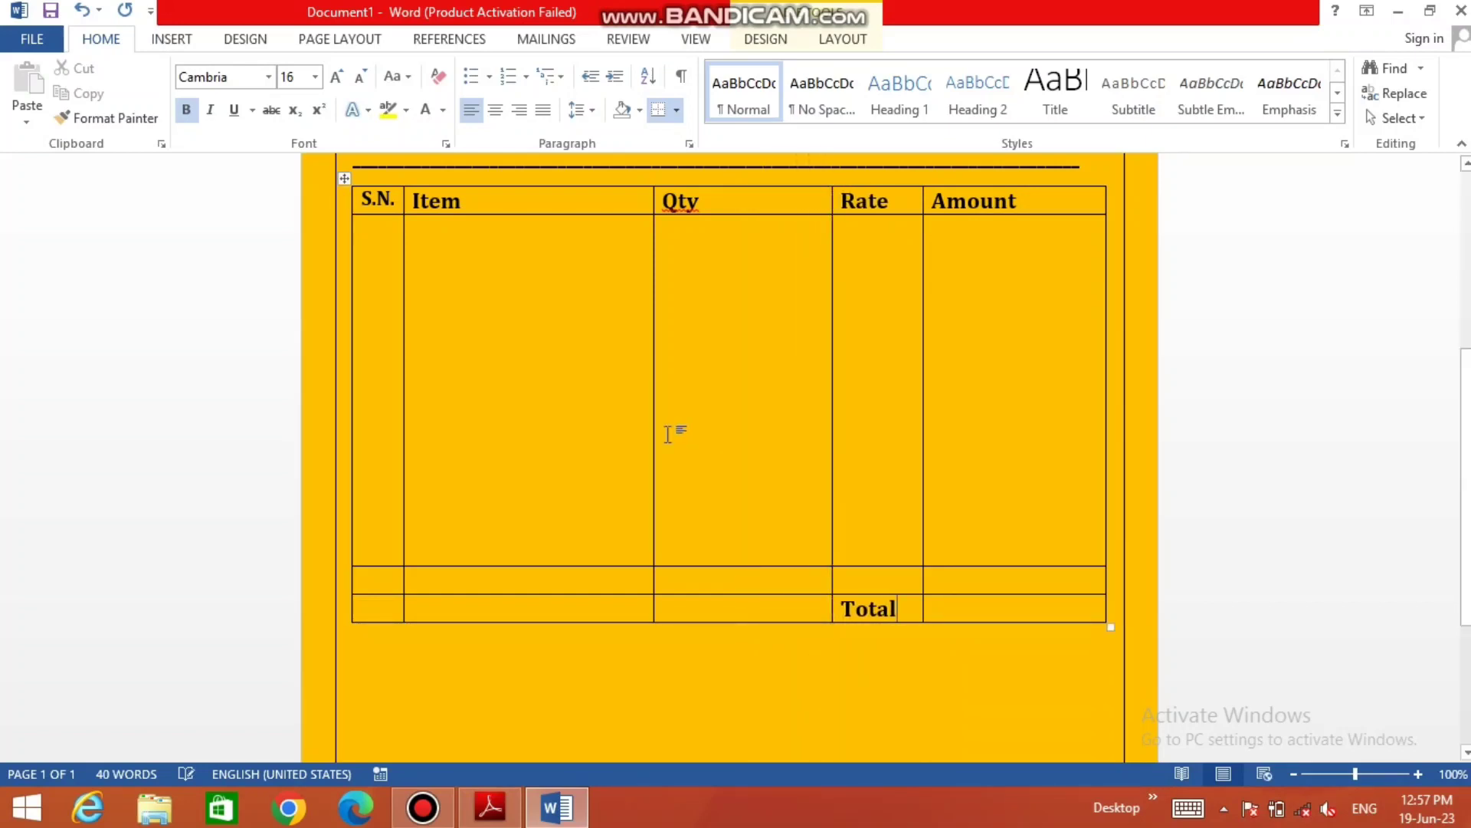
{"action": "left_click_drag", "start_coordinate": [651, 439], "coordinate": [778, 449]}
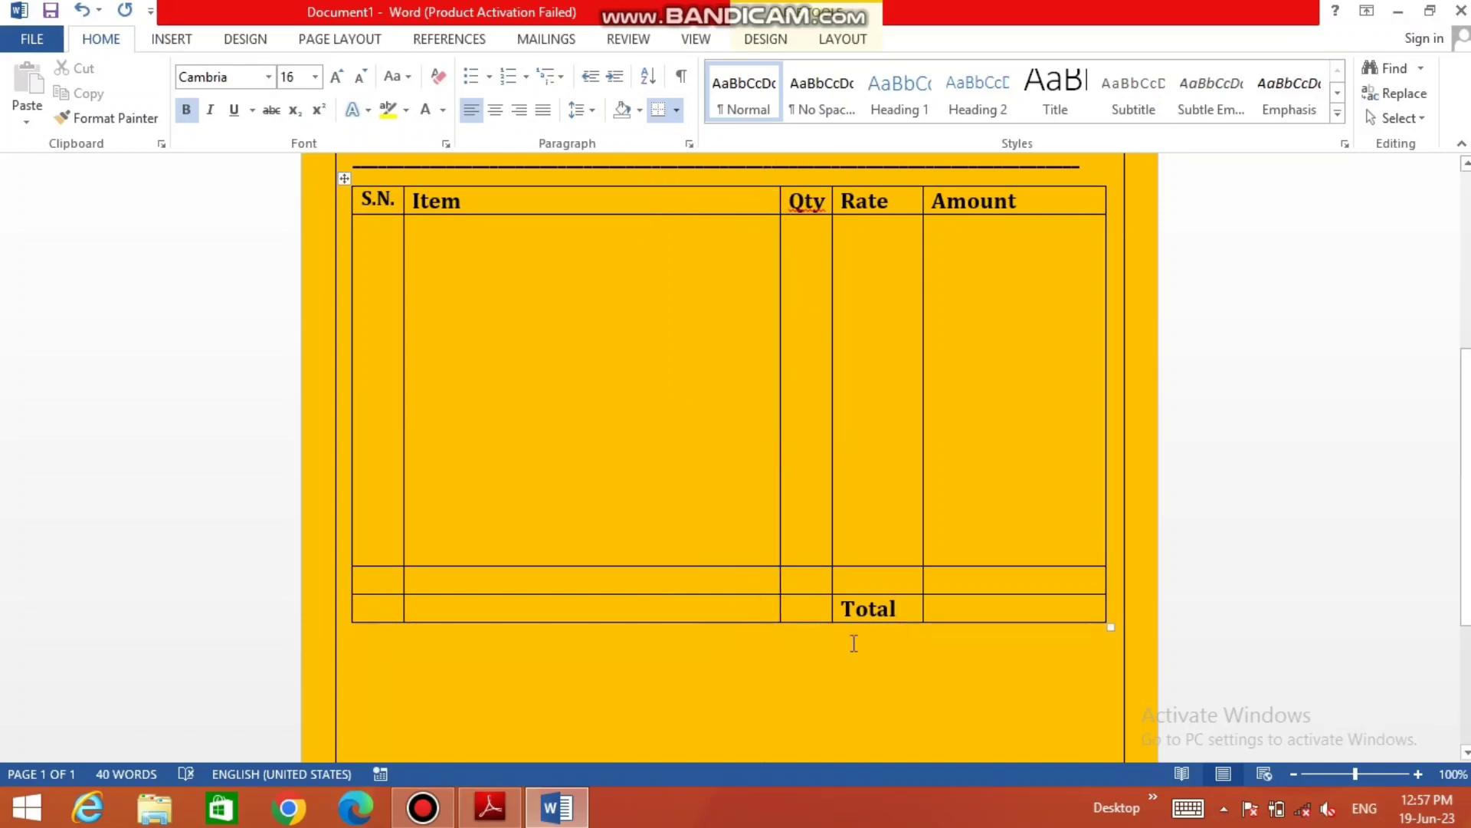
{"action": "left_click", "coordinate": [423, 608]}
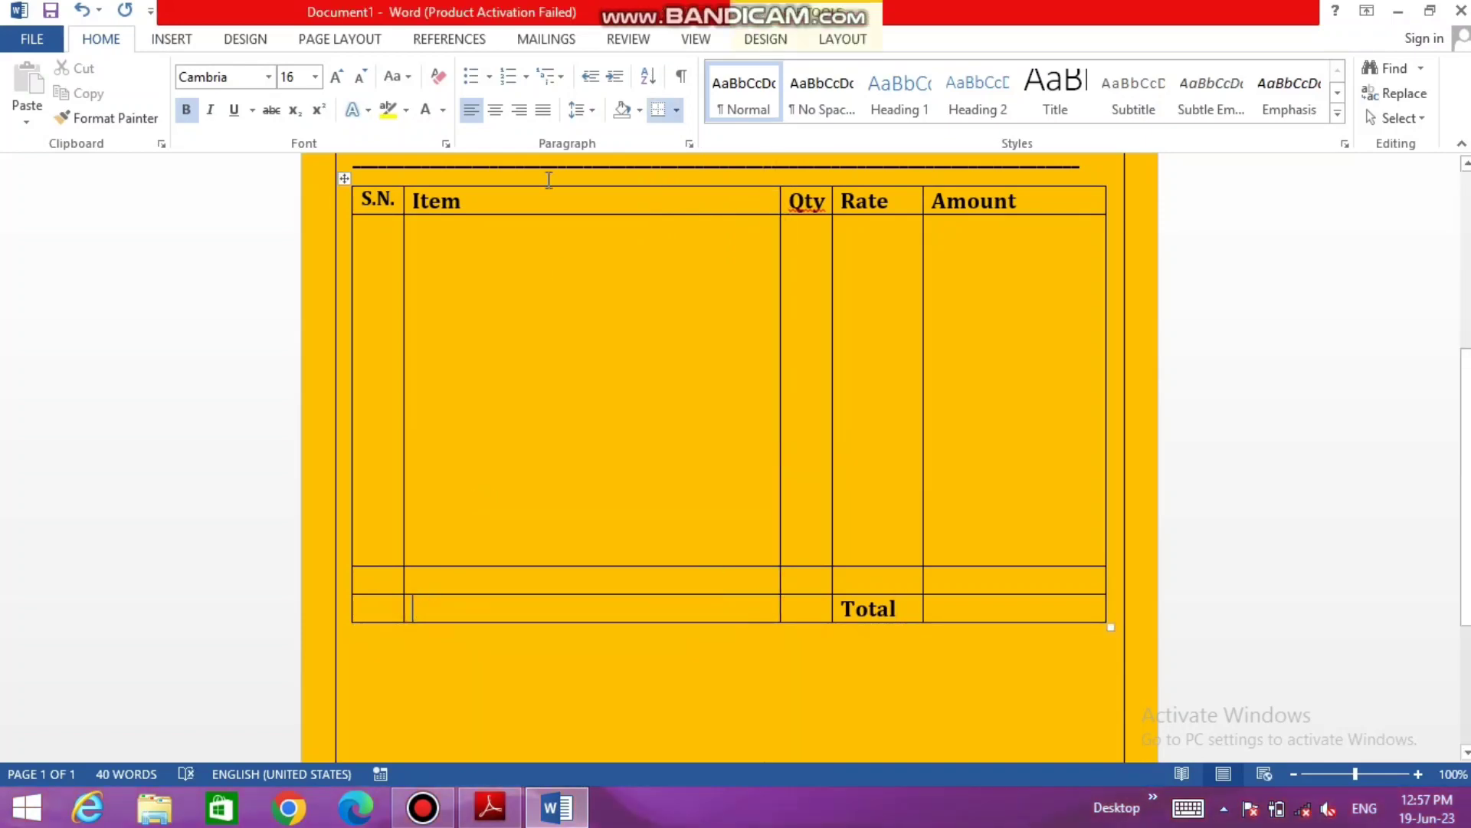
Erase the S.N./Item border in the Total row and type 'Word' in the merged cell
{"action": "left_click", "coordinate": [853, 48]}
{"action": "left_click", "coordinate": [244, 92]}
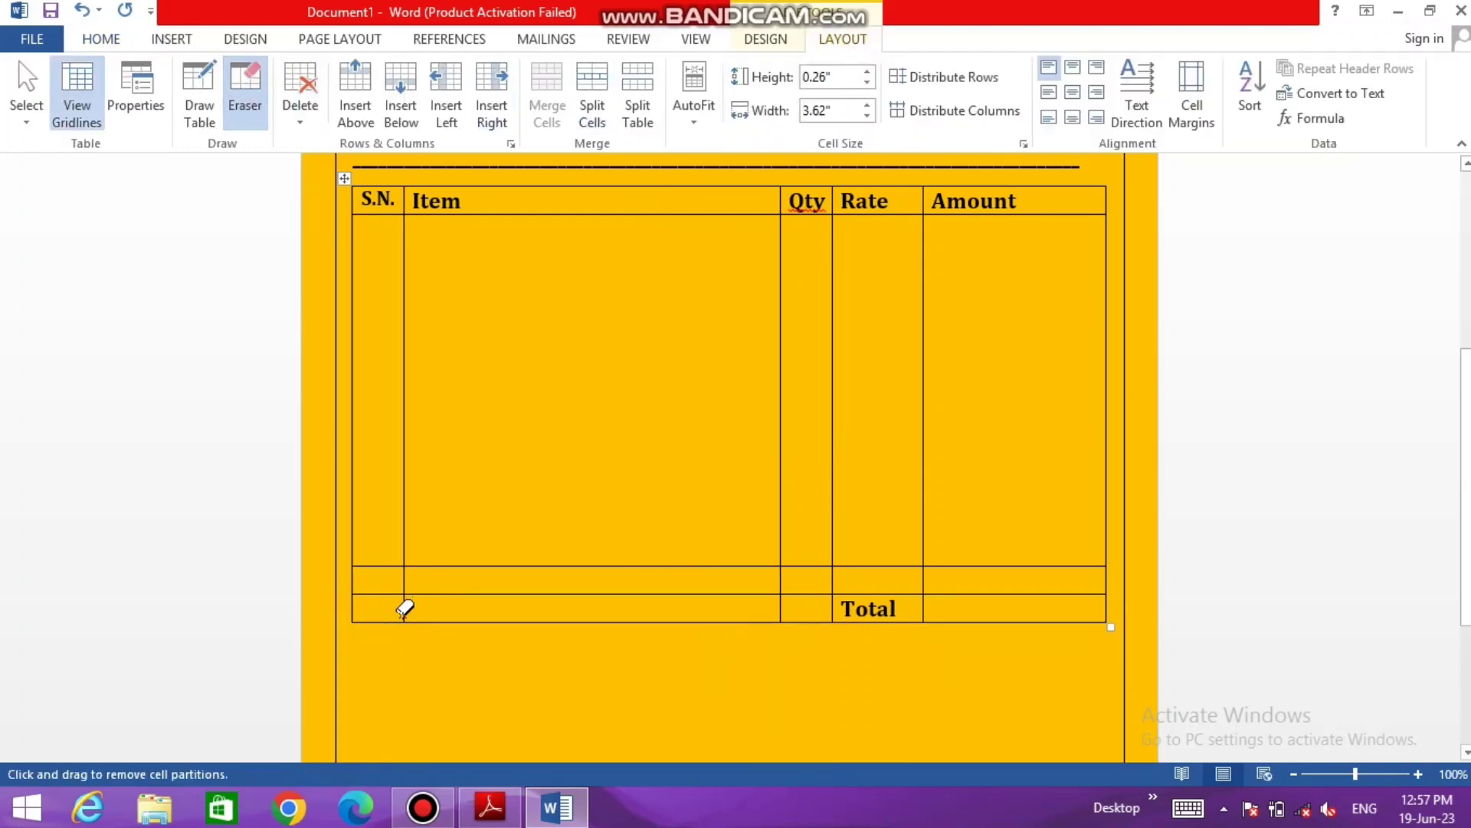
{"action": "left_click", "coordinate": [404, 608]}
{"action": "left_click", "coordinate": [382, 667]}
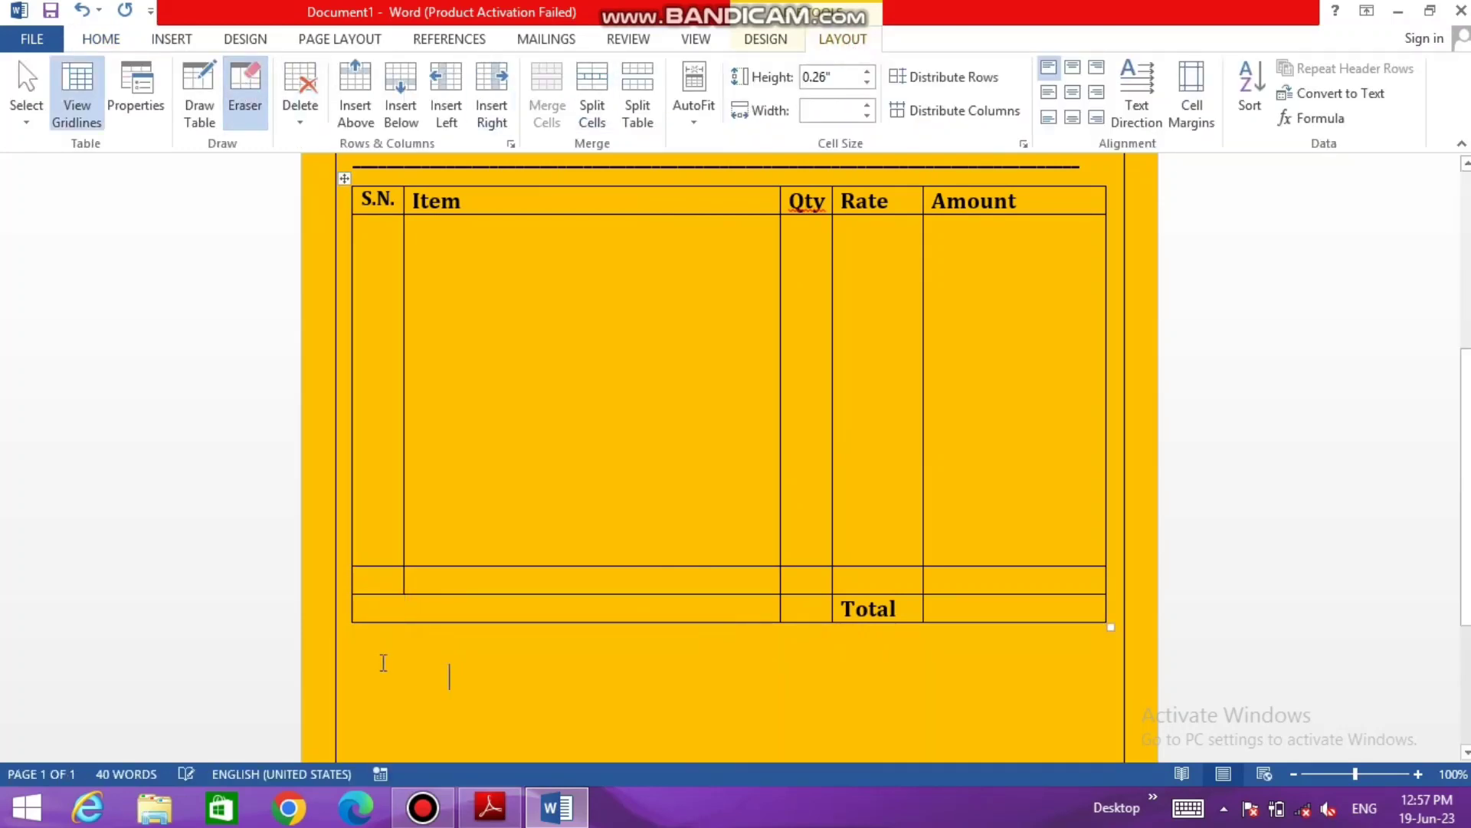
{"action": "left_click", "coordinate": [390, 608]}
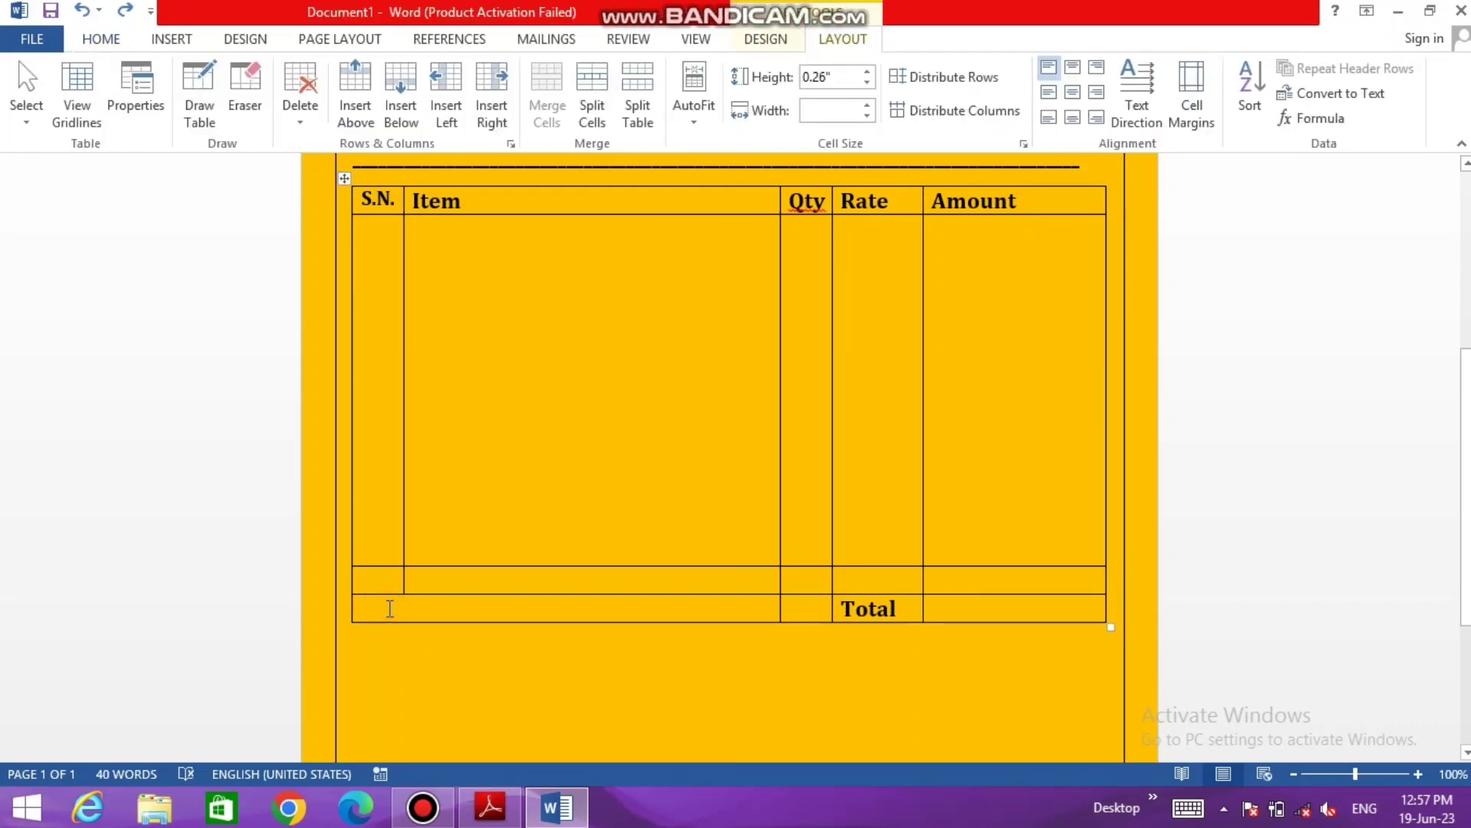
{"action": "type", "text": "Word"}
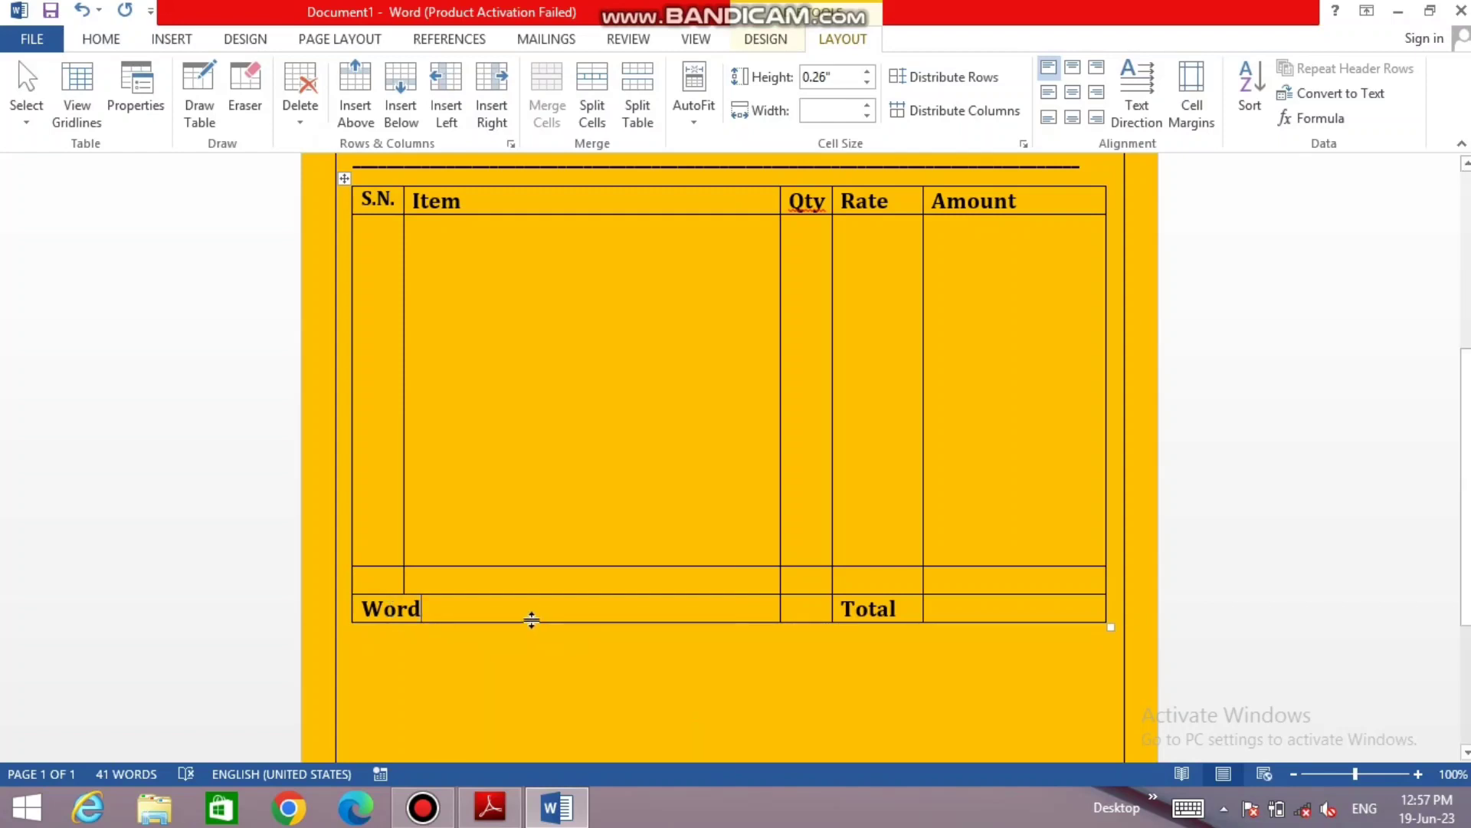
{"action": "scroll", "coordinate": [544, 679], "scroll_direction": "down", "scroll_amount": 3}
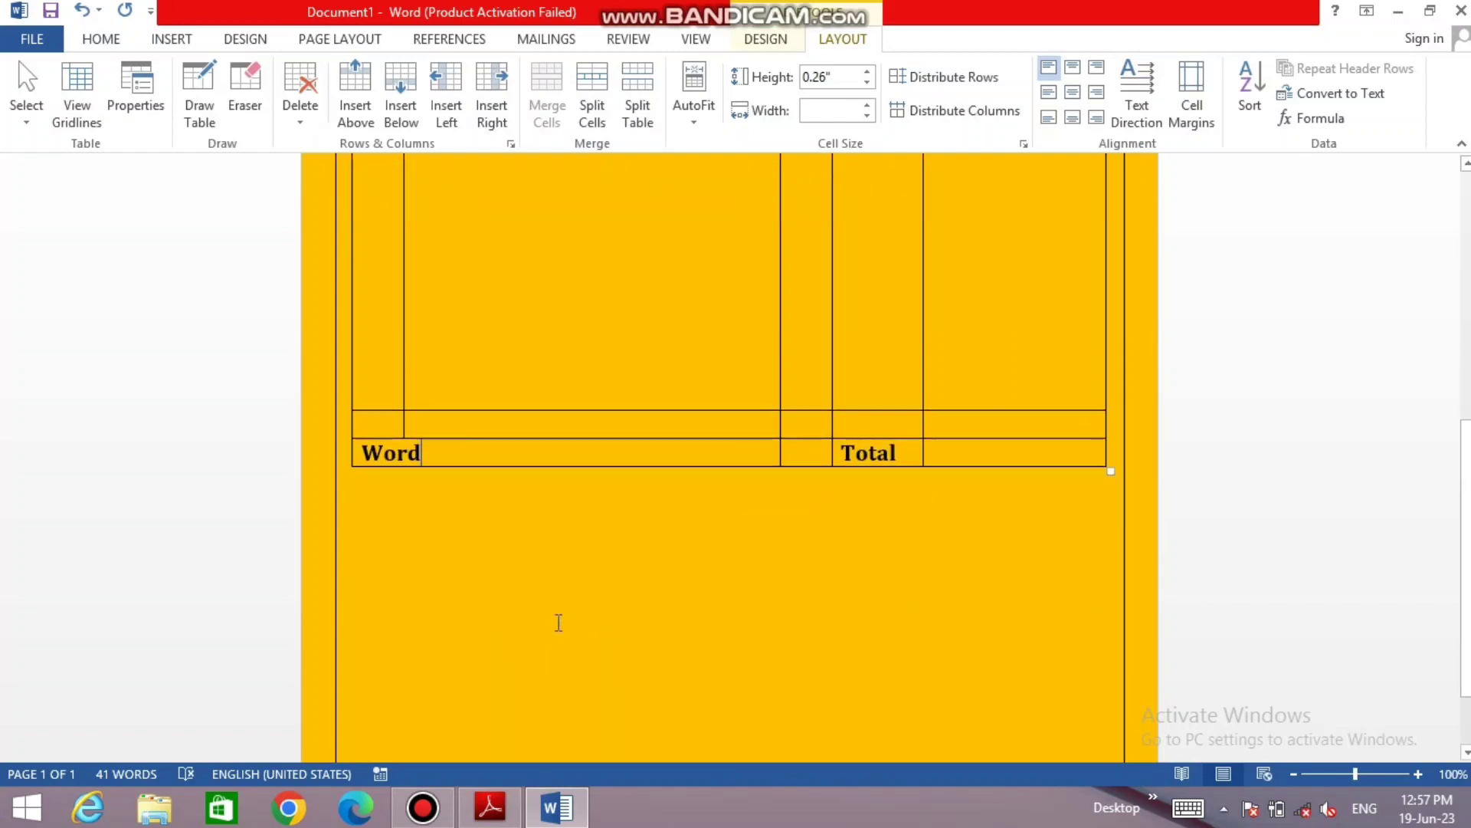
{"action": "left_click", "coordinate": [488, 526]}
Type a right-aligned 'ADVANCE COMPUTERS' line below the table
{"action": "scroll", "coordinate": [749, 579], "scroll_direction": "down", "scroll_amount": 2}
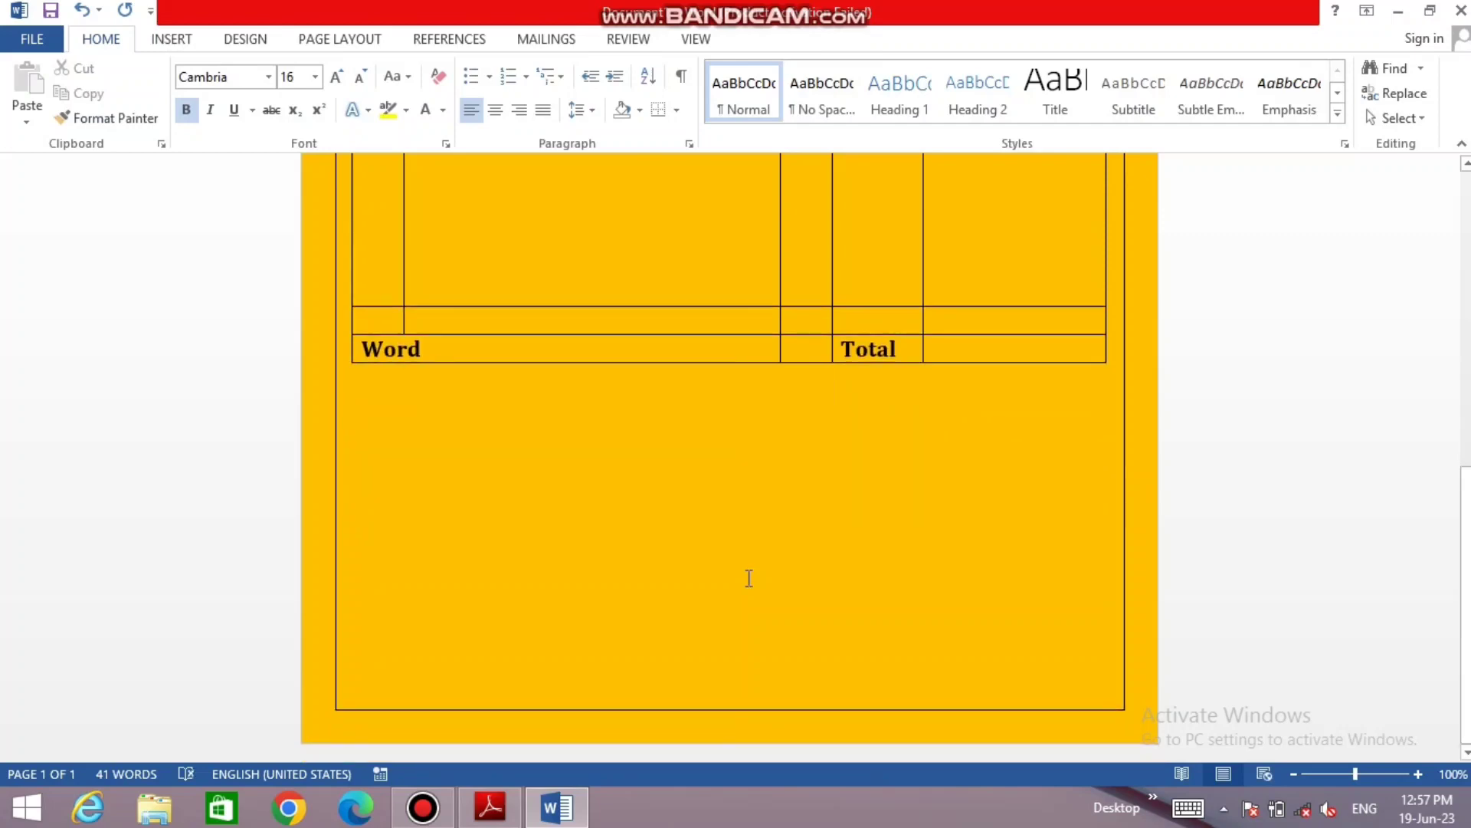
{"action": "left_click", "coordinate": [819, 497]}
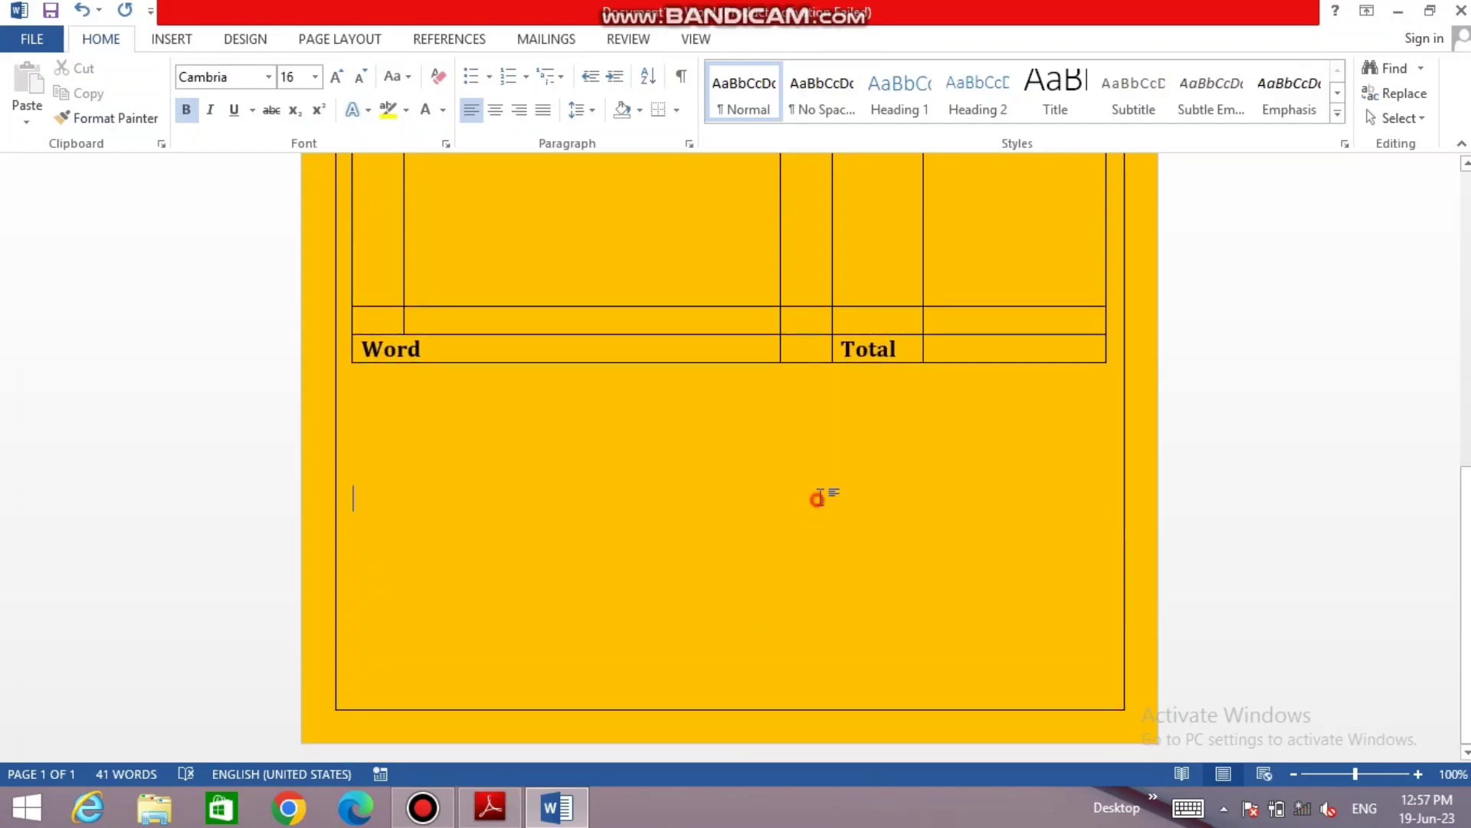
{"action": "left_click", "coordinate": [519, 110]}
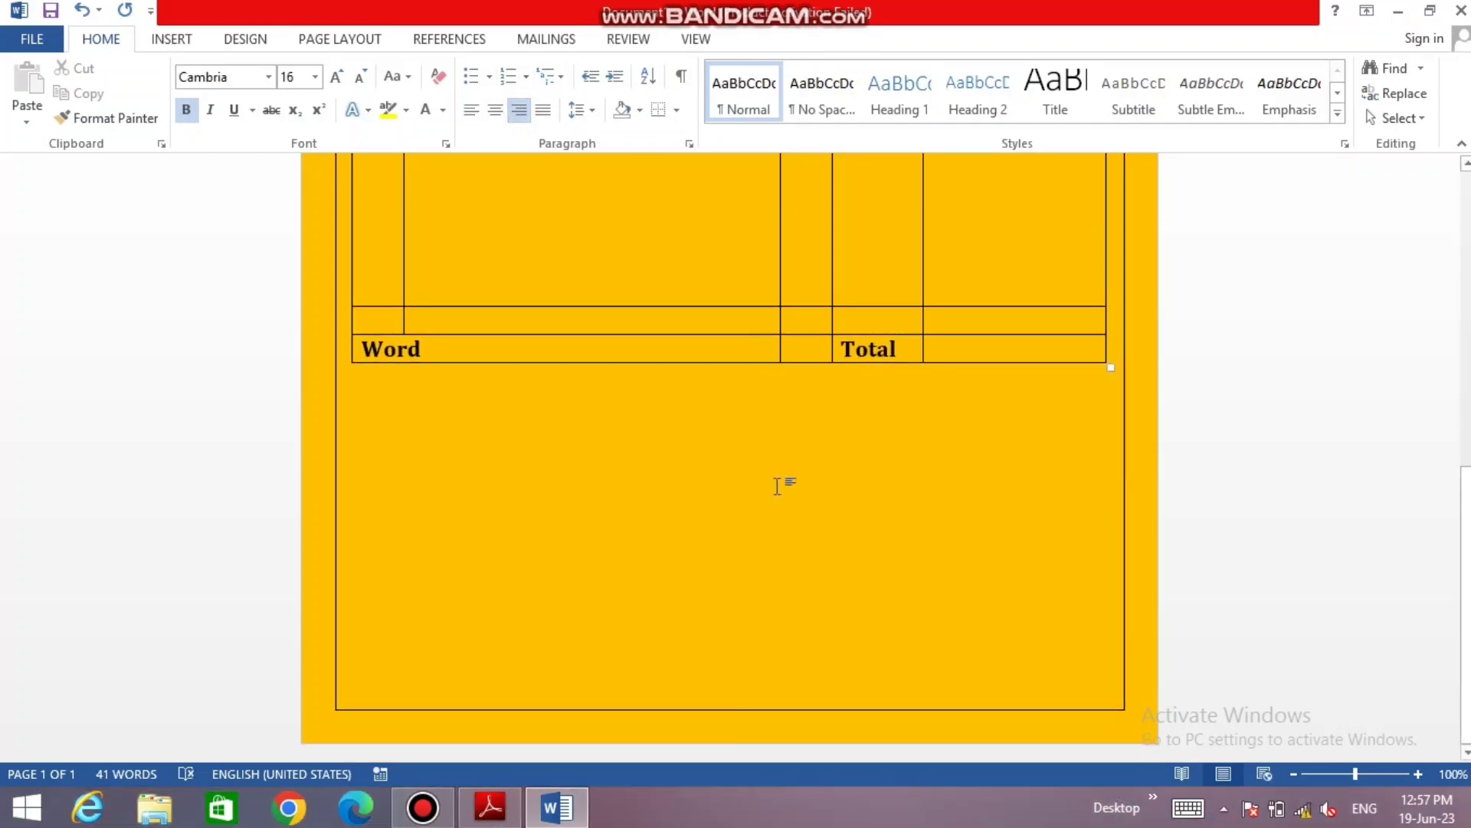
{"action": "type", "text": "AD"}
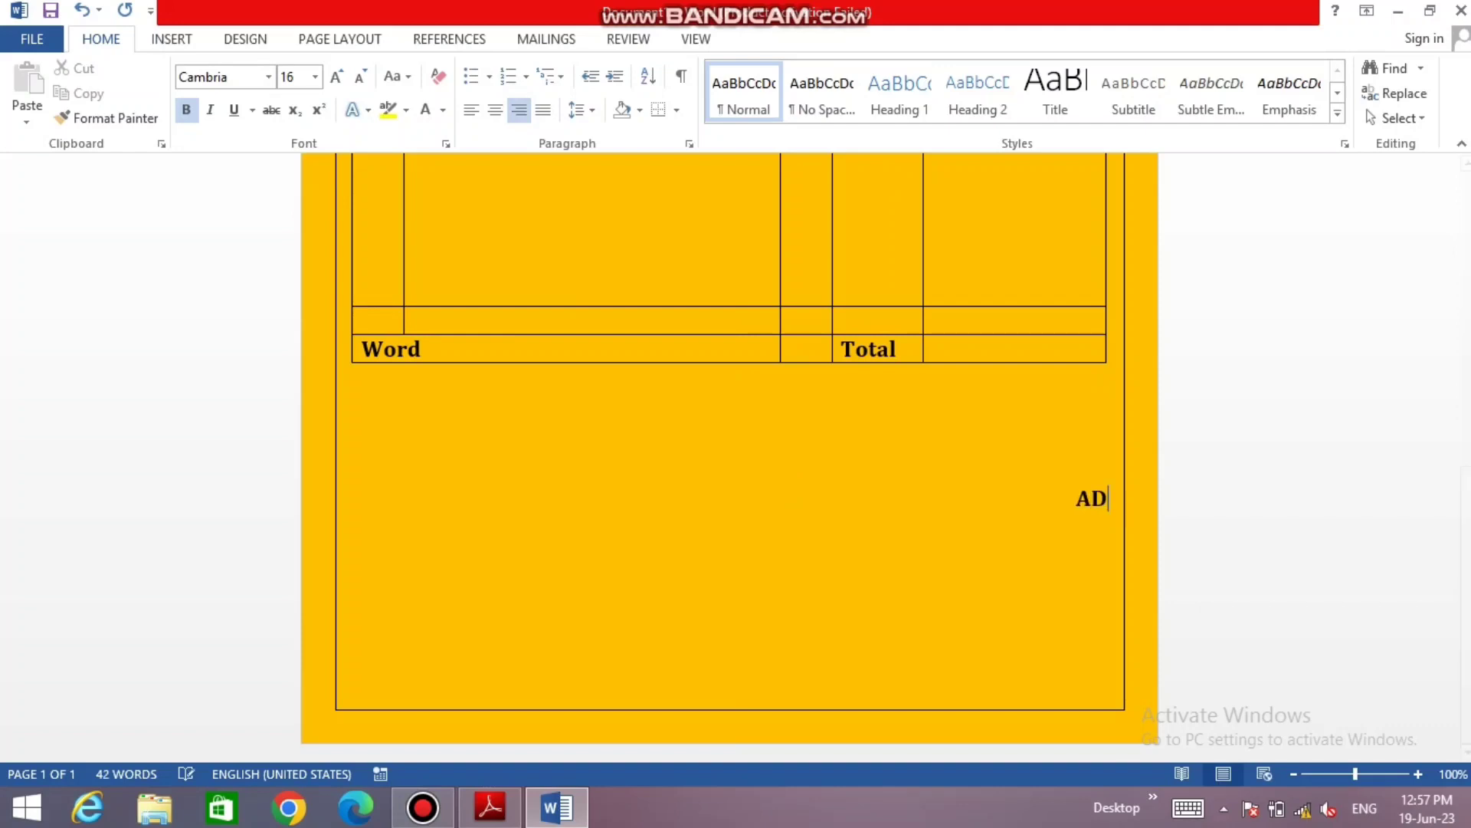
{"action": "type", "text": "VANCE COMPUT"}
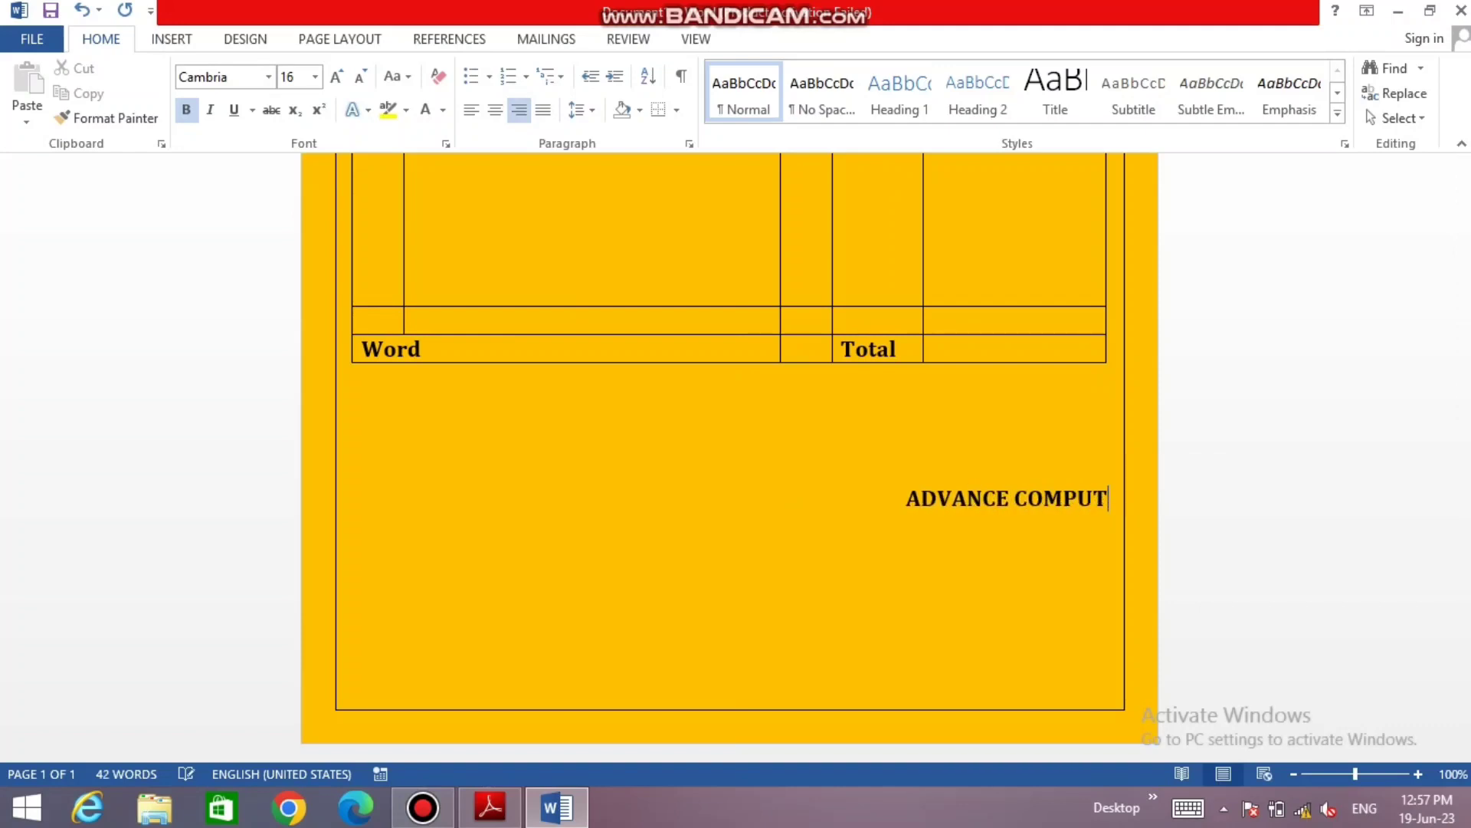
{"action": "type", "text": "ERS"}
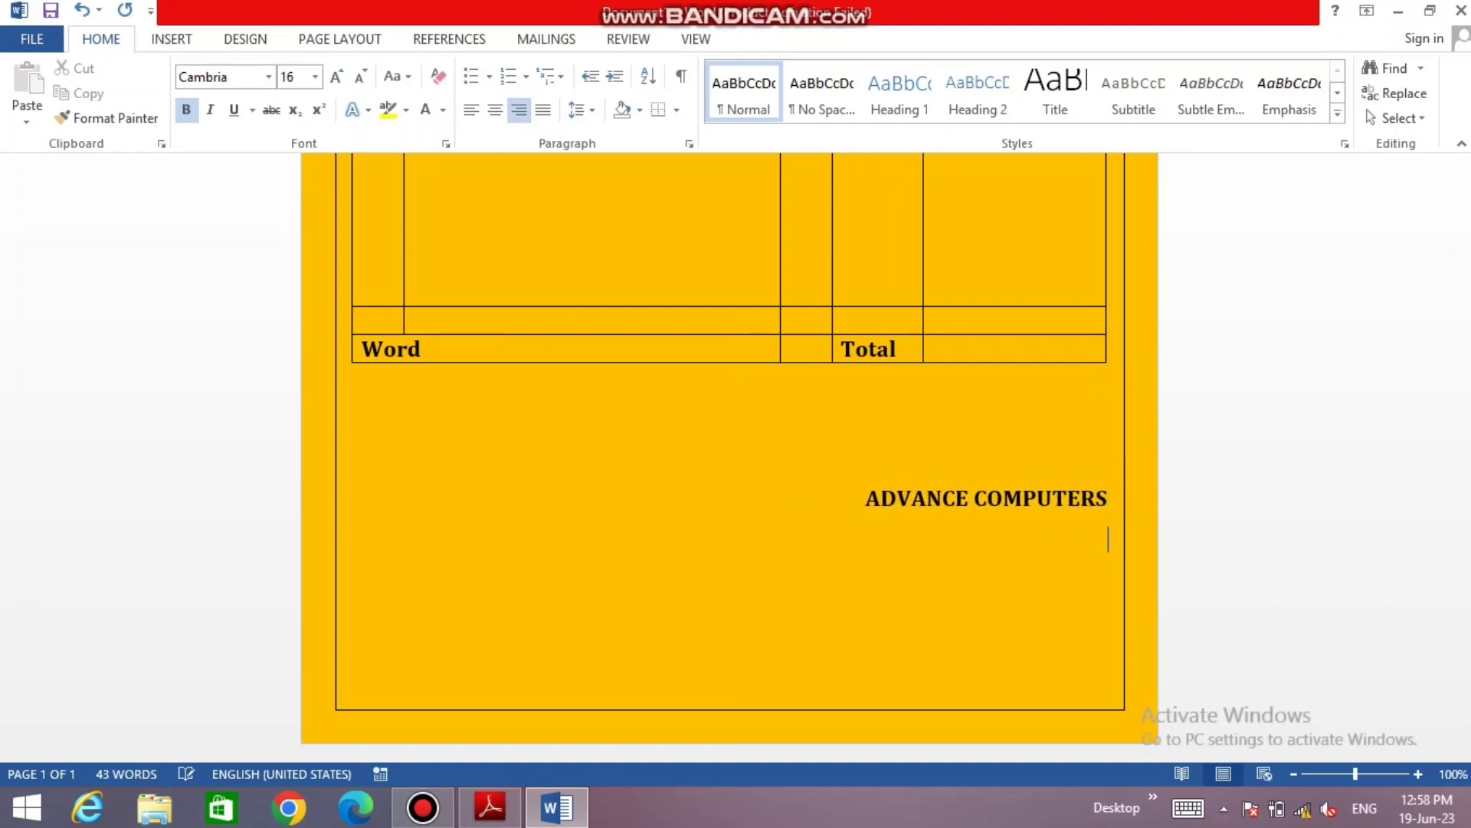
Reduce the font size one step and trim the text to 'ADVANCE COMPUTER'
{"action": "left_click", "coordinate": [353, 77]}
{"action": "left_click", "coordinate": [266, 77]}
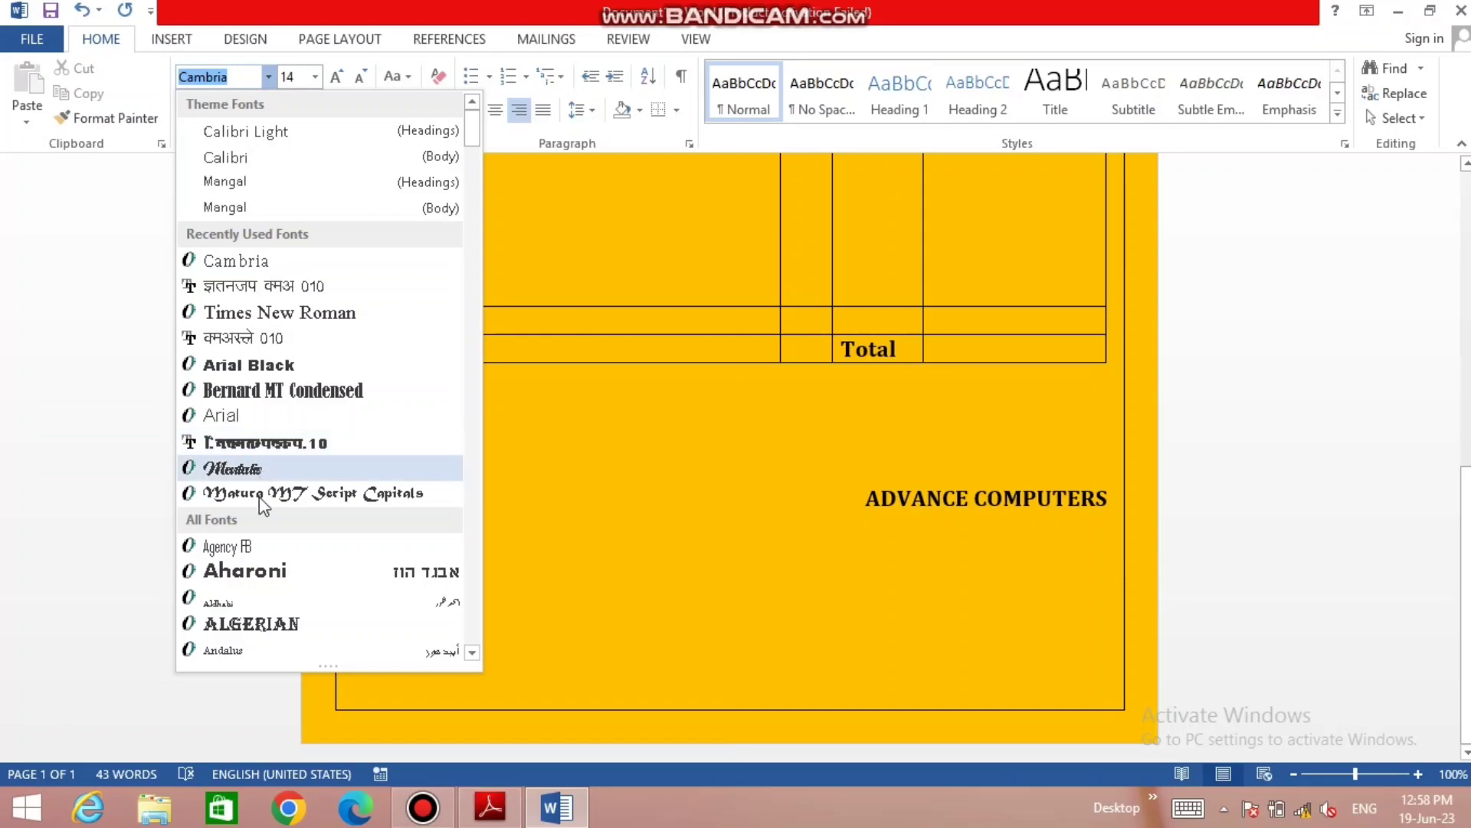
{"action": "scroll", "coordinate": [256, 513], "scroll_direction": "down", "scroll_amount": 1}
{"action": "scroll", "coordinate": [312, 202], "scroll_direction": "down", "scroll_amount": 3}
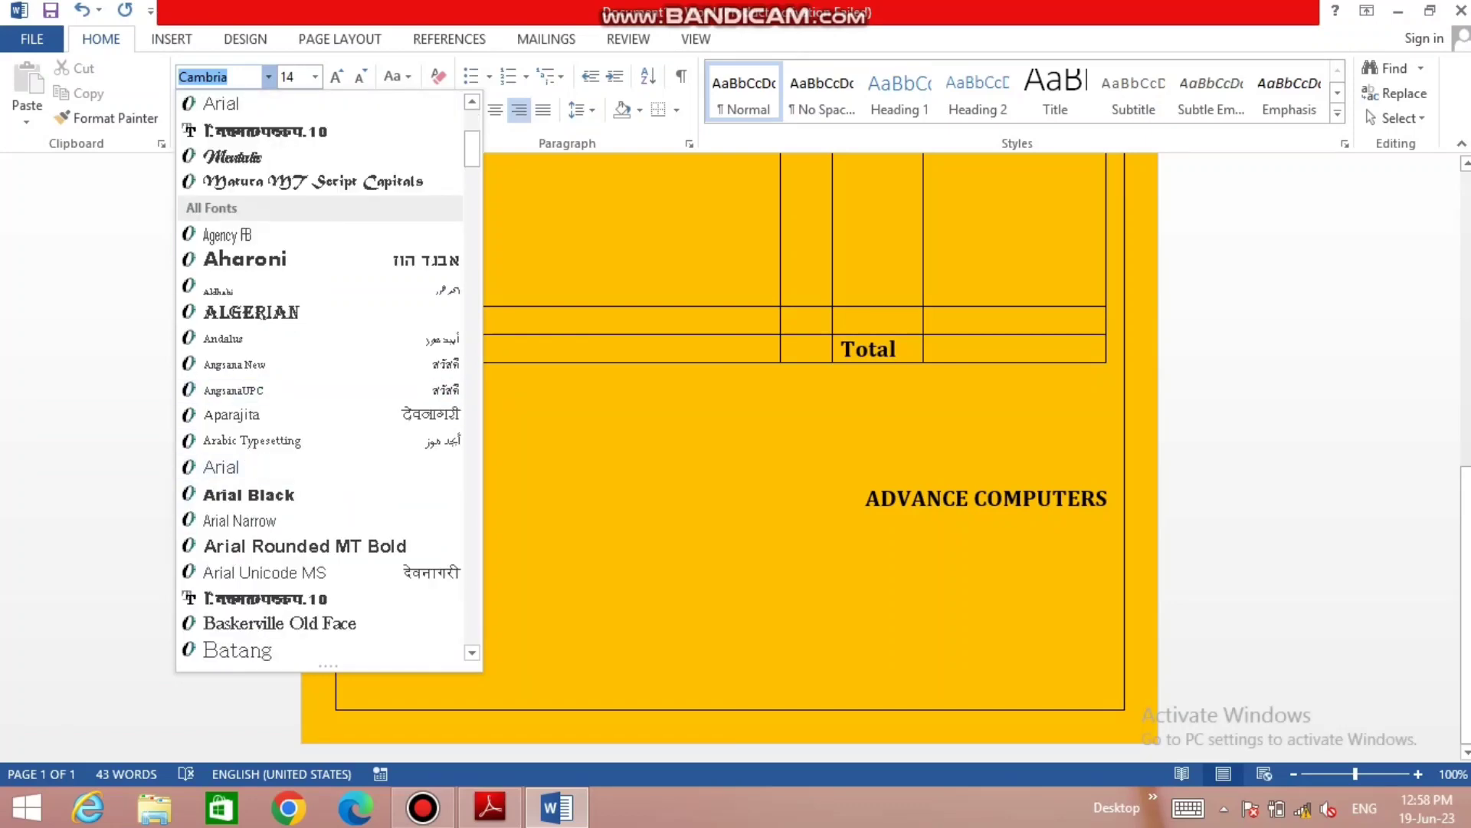
{"action": "type", "text": "Arial Black"}
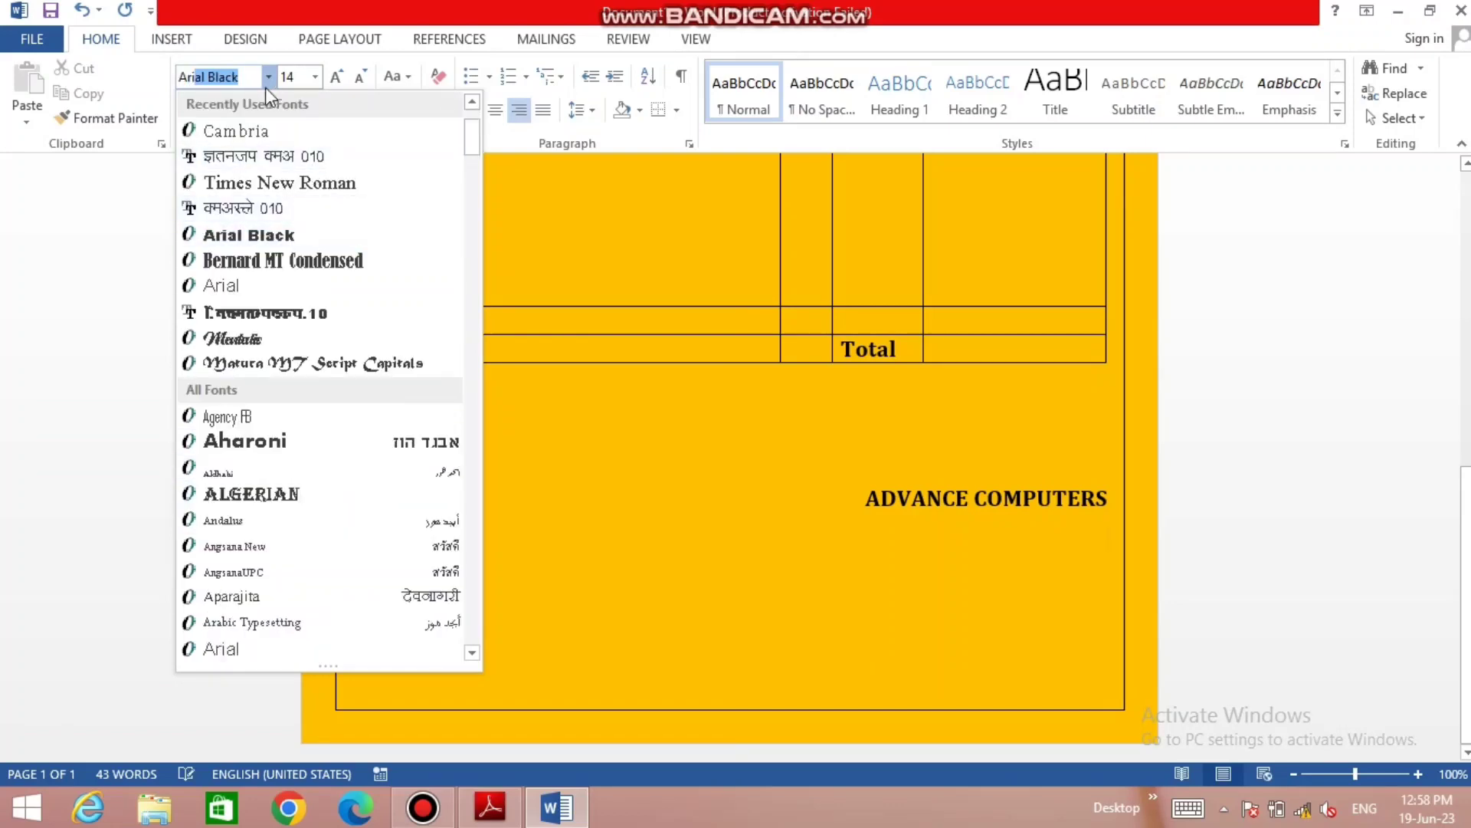
{"action": "key", "text": "ctrl+z"}
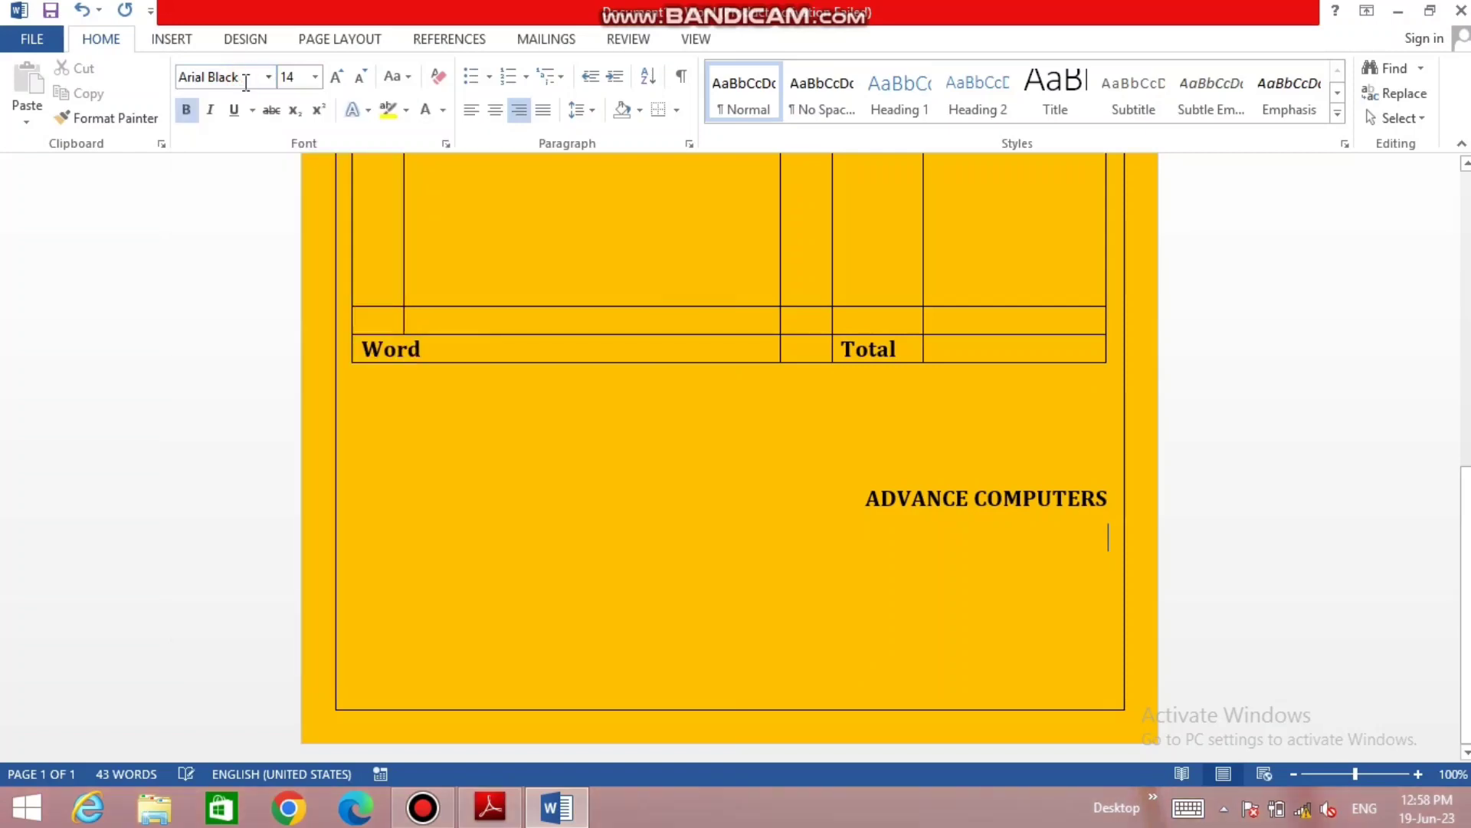
{"action": "key", "text": "ctrl+z"}
Set the font to Arial and type 'Authorized Signature'
{"action": "left_click", "coordinate": [230, 77]}
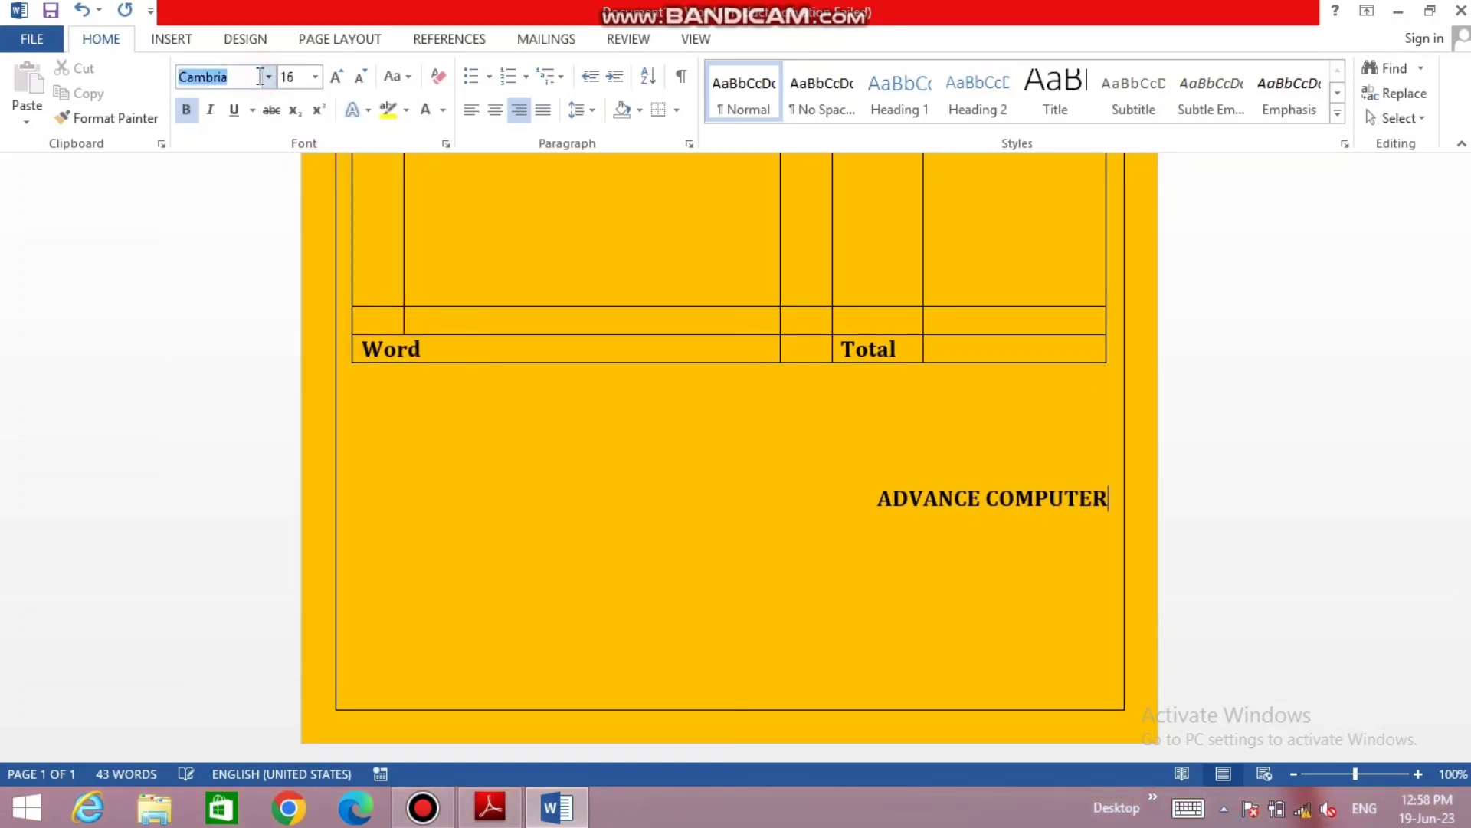
{"action": "type", "text": "A"}
{"action": "left_click", "coordinate": [243, 78]}
{"action": "key", "text": "BackSpace"}
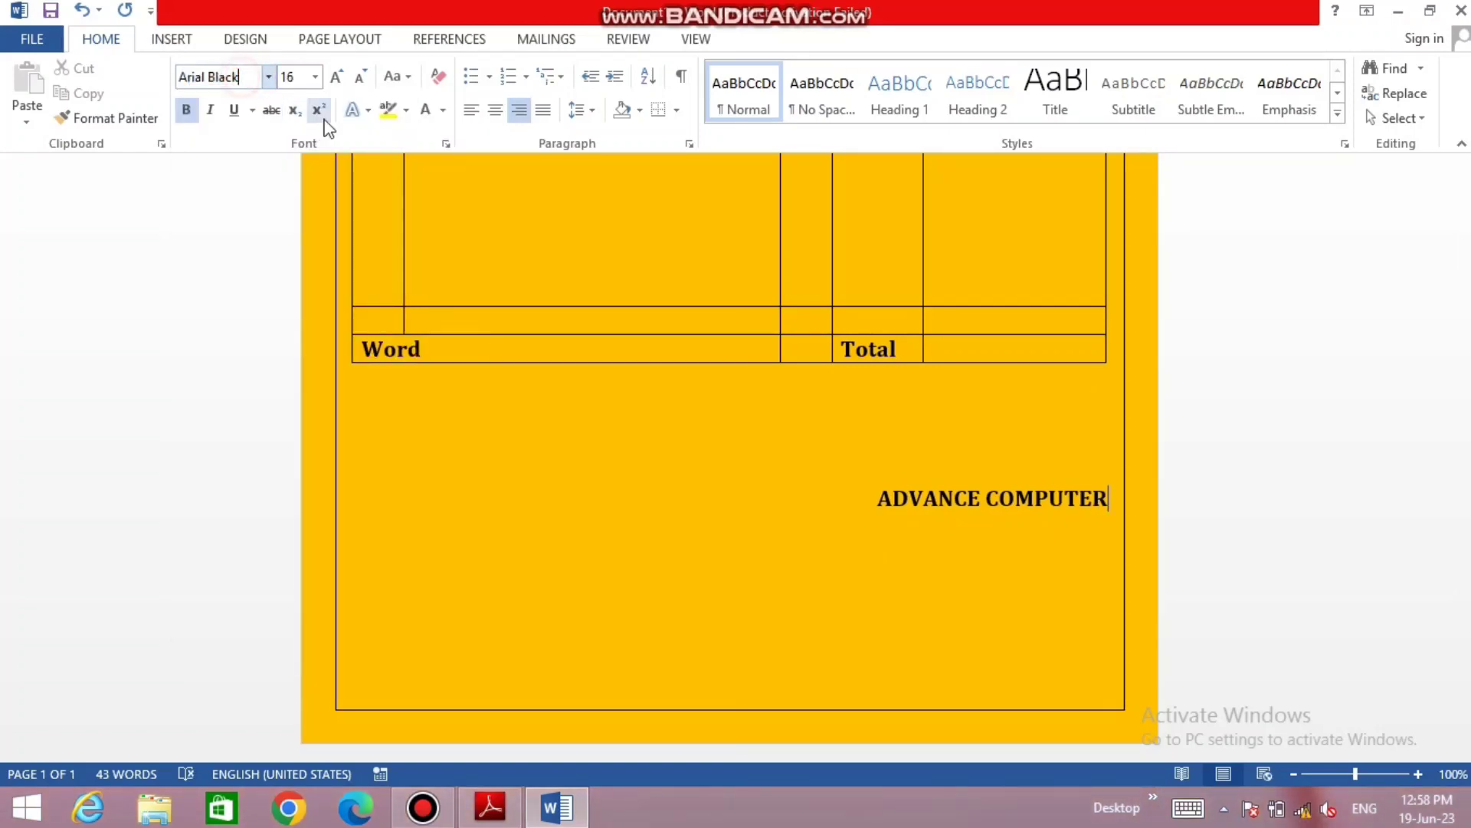
{"action": "key", "text": "BackSpace"}
{"action": "key", "text": "Return"}
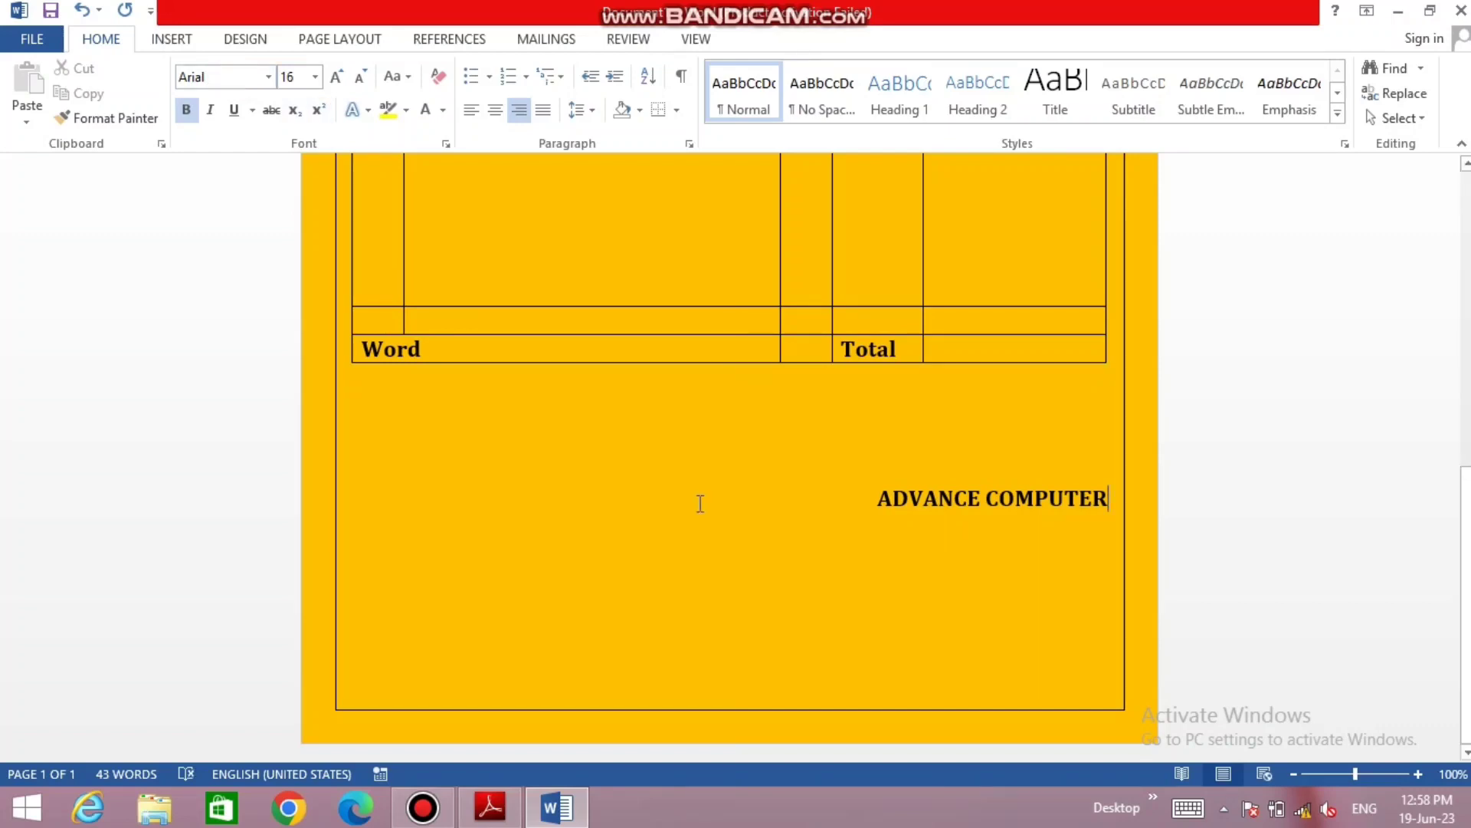
{"action": "type", "text": "Author"}
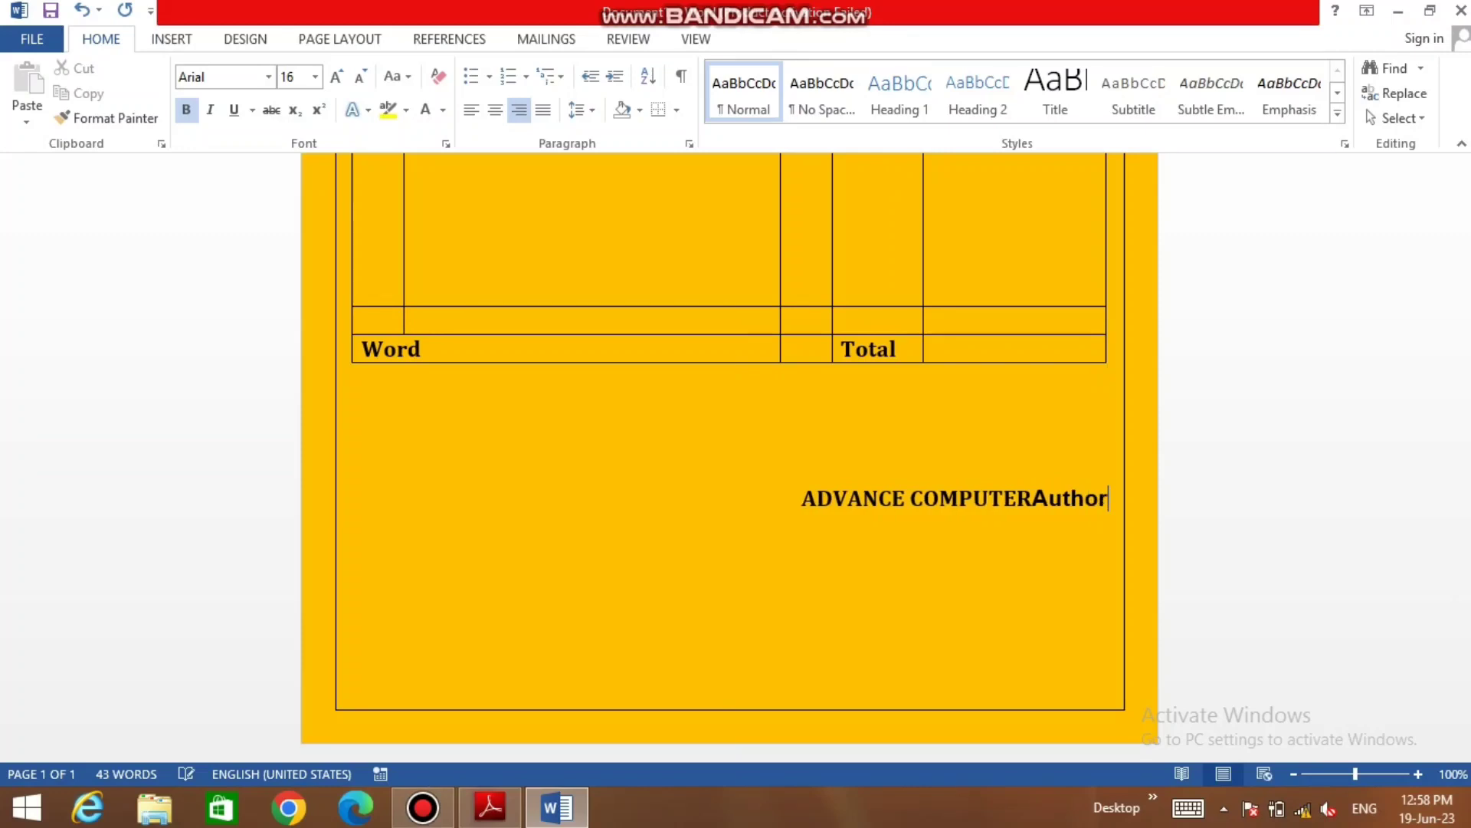
{"action": "type", "text": "i"}
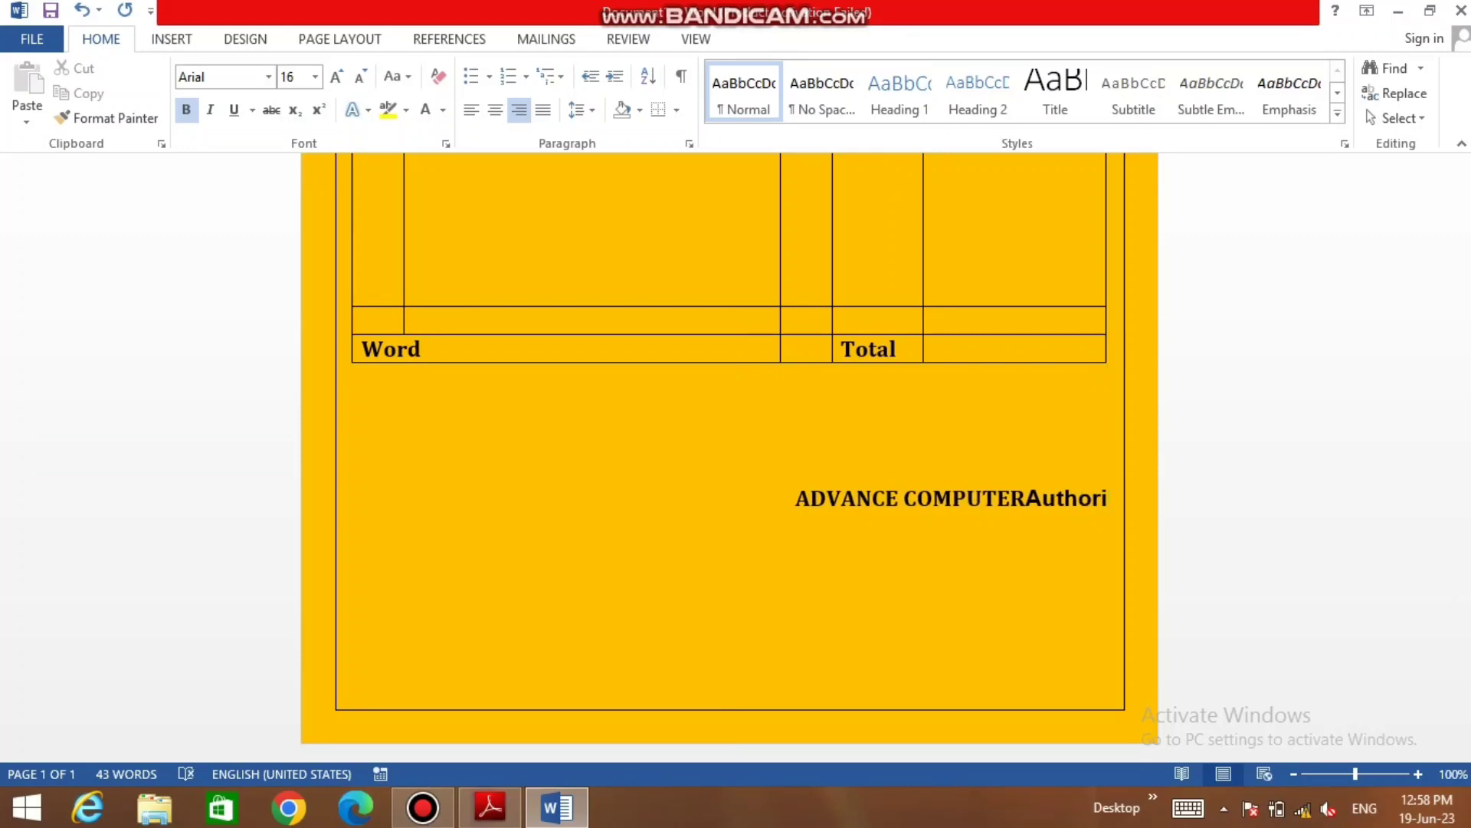
{"action": "type", "text": "zed "}
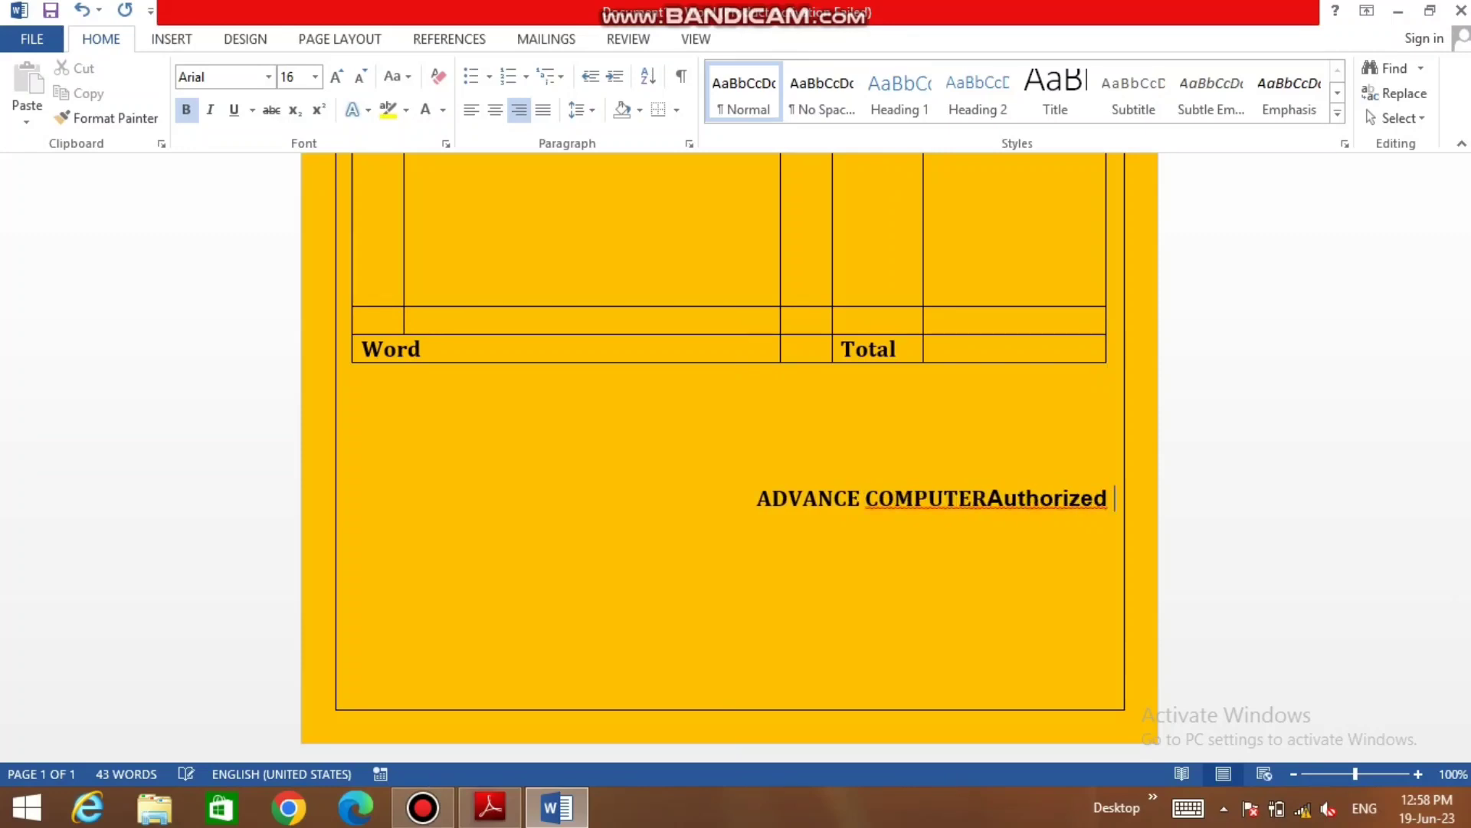
{"action": "type", "text": "Signatur"}
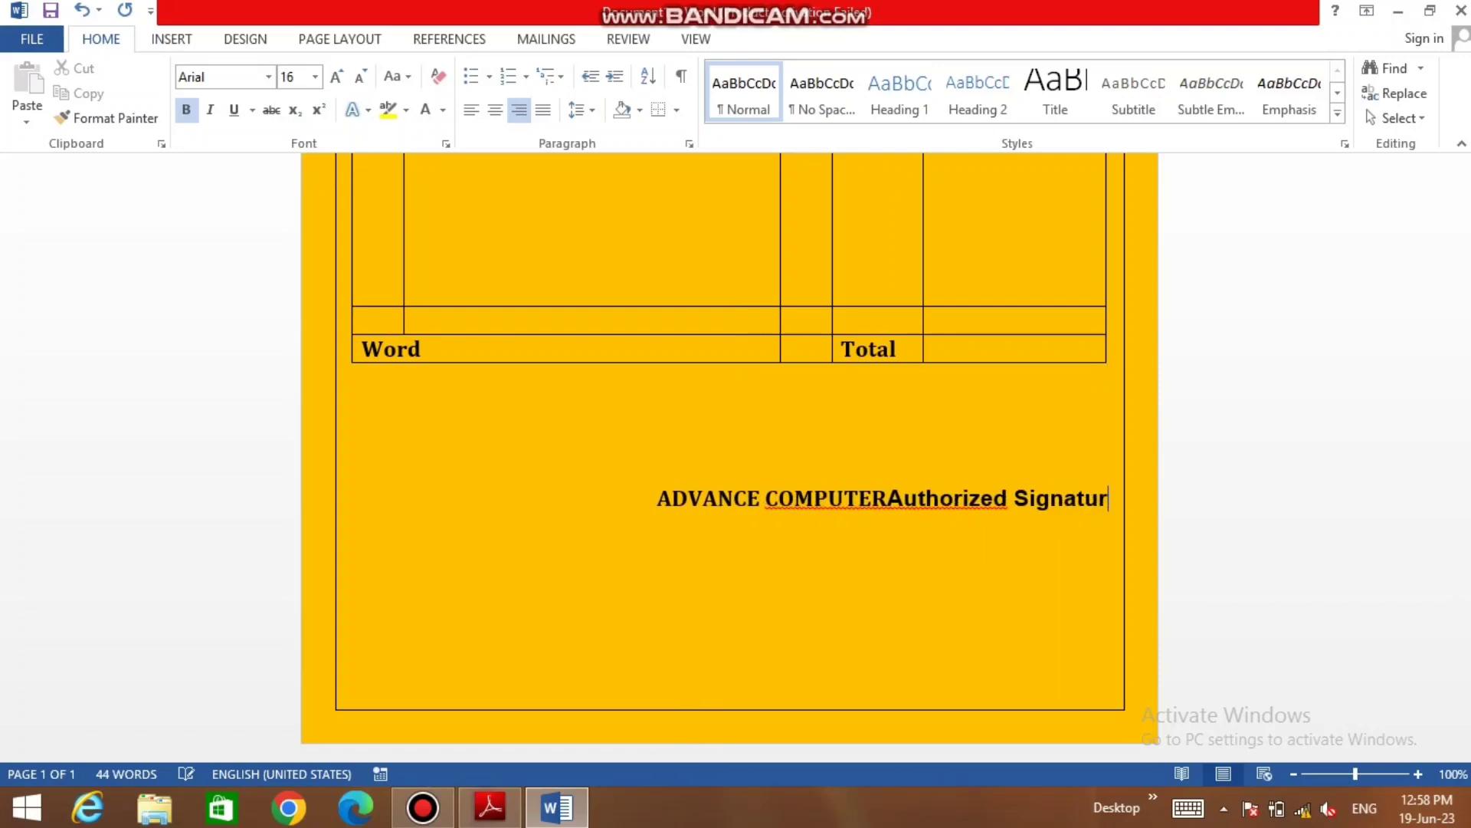
{"action": "type", "text": "e"}
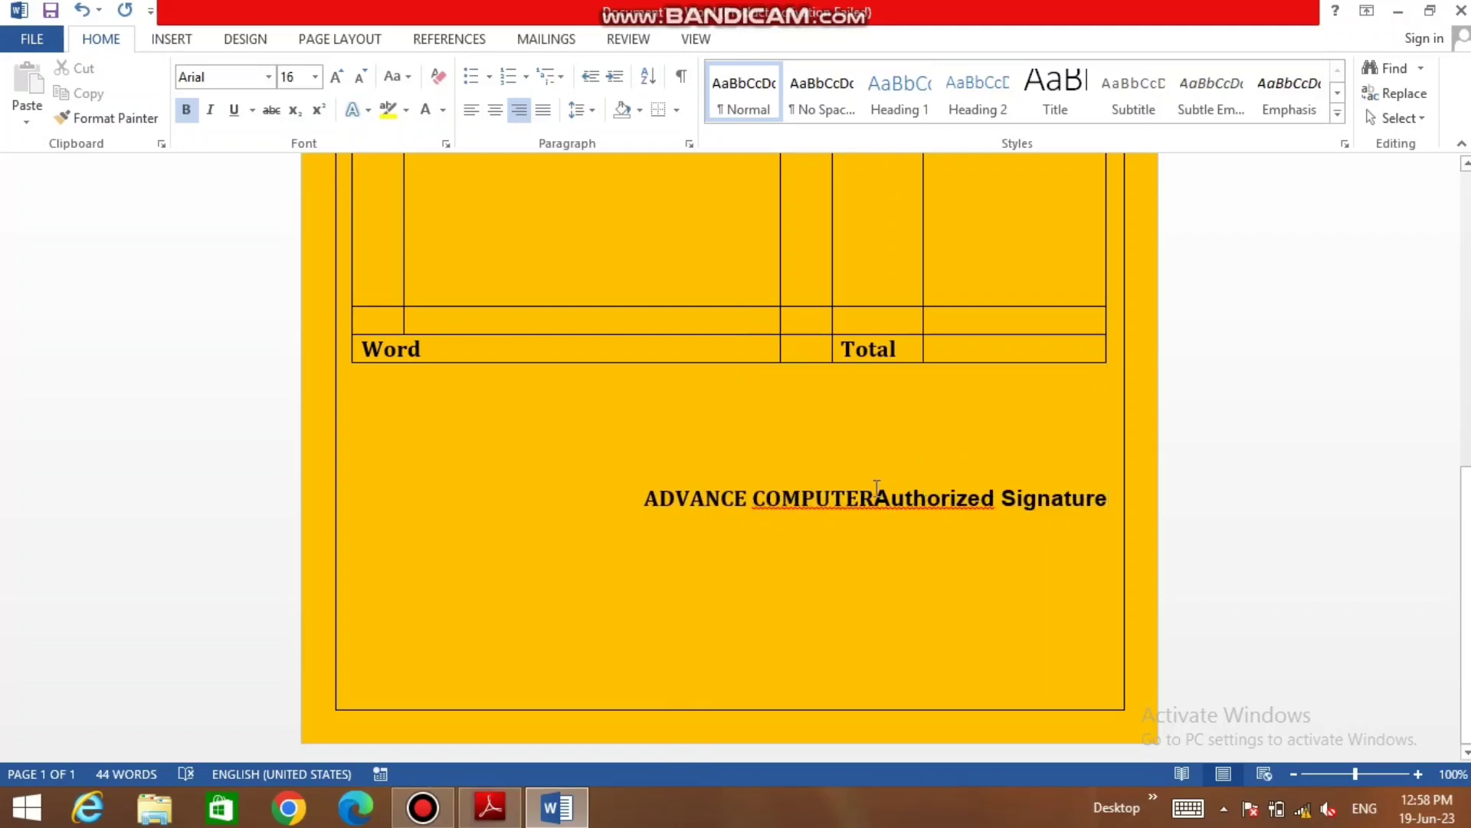
Move 'Authorized Signature' onto its own line under ADVANCE COMPUTER, italic instead of bold
{"action": "left_click", "coordinate": [876, 500]}
{"action": "key", "text": "Return"}
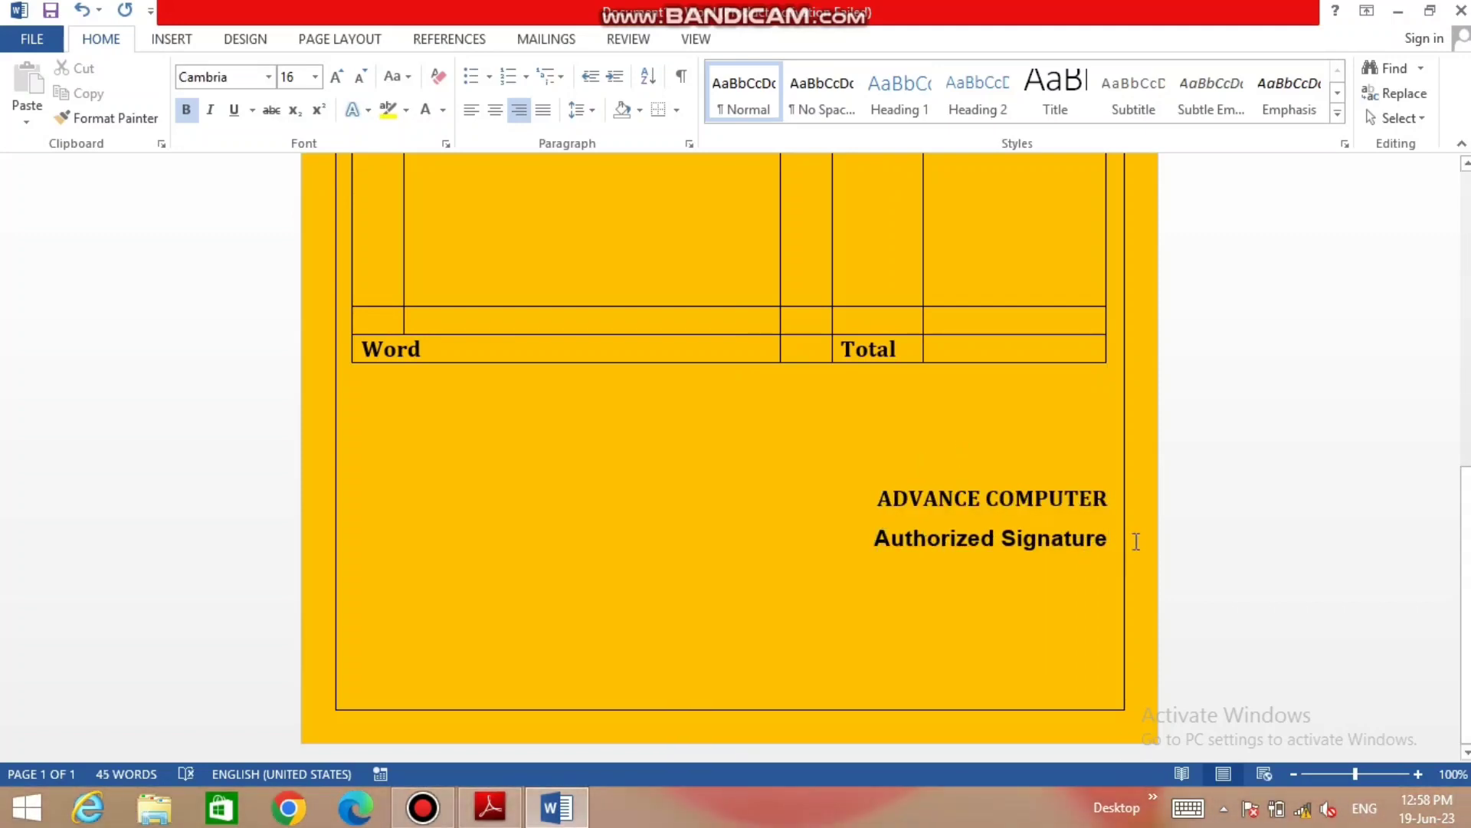
{"action": "left_click_drag", "start_coordinate": [1103, 540], "coordinate": [876, 540]}
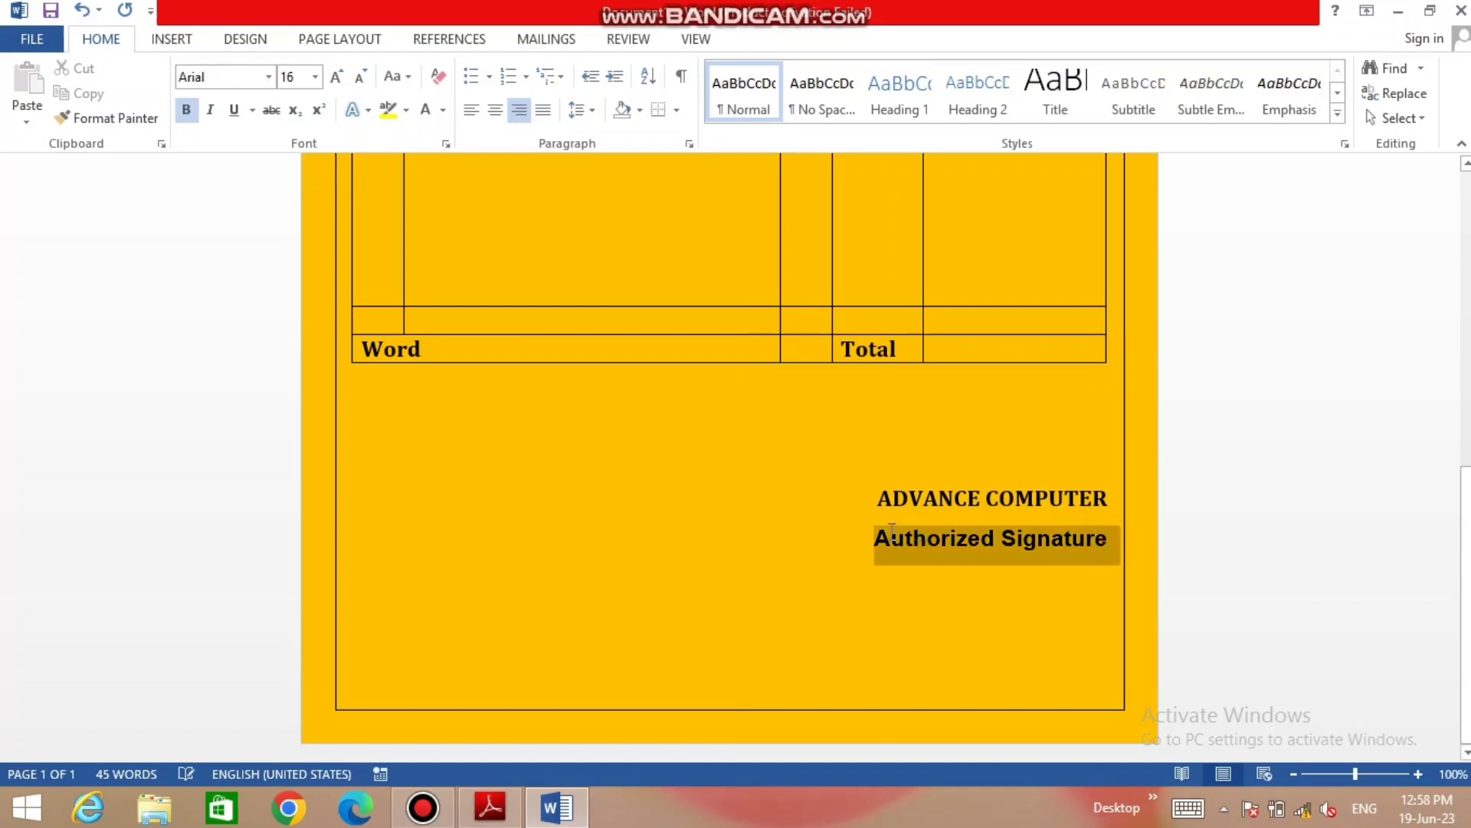
{"action": "left_click", "coordinate": [903, 494]}
{"action": "left_click", "coordinate": [927, 494]}
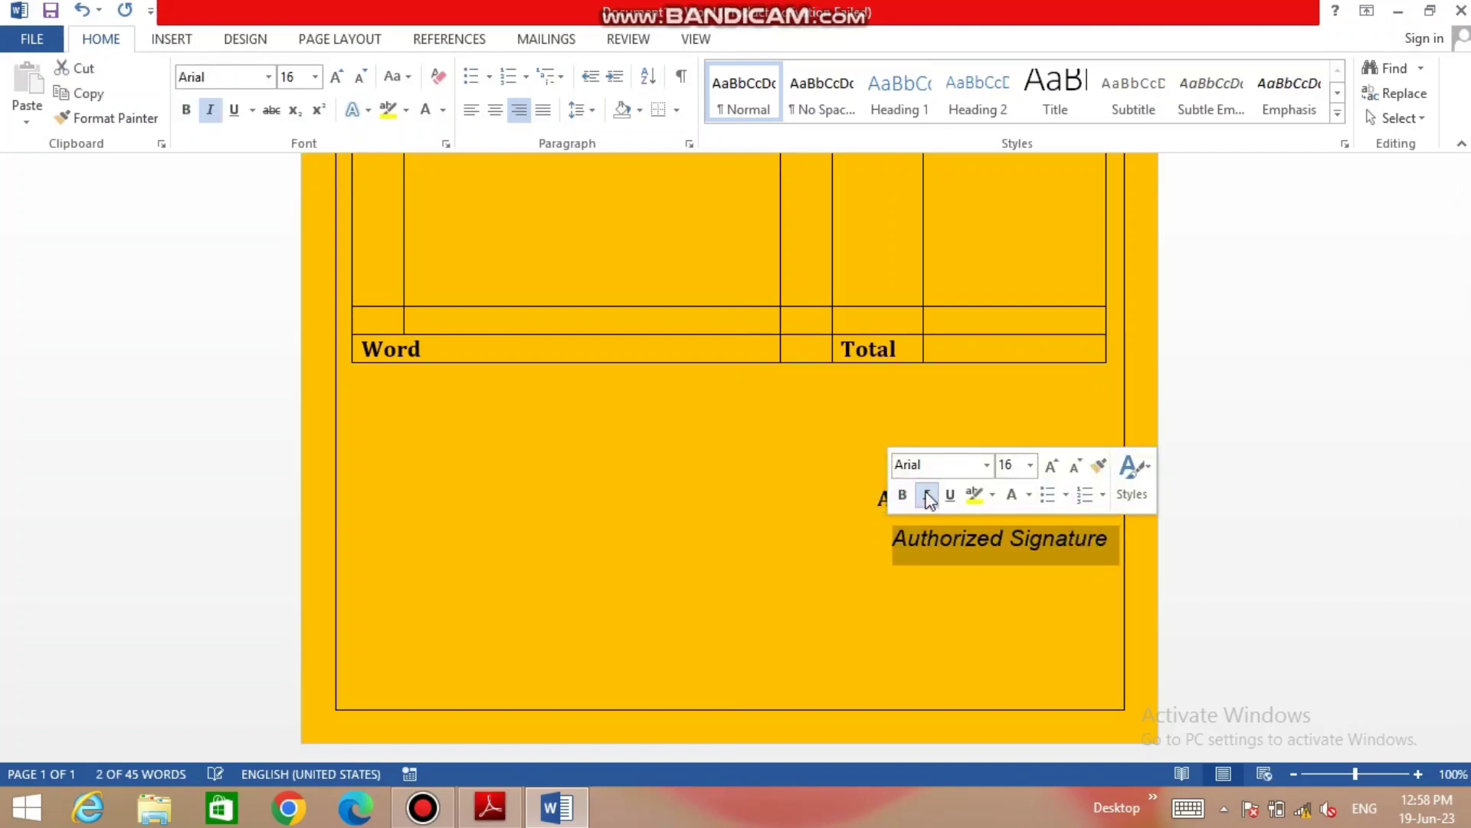
{"action": "left_click", "coordinate": [940, 547]}
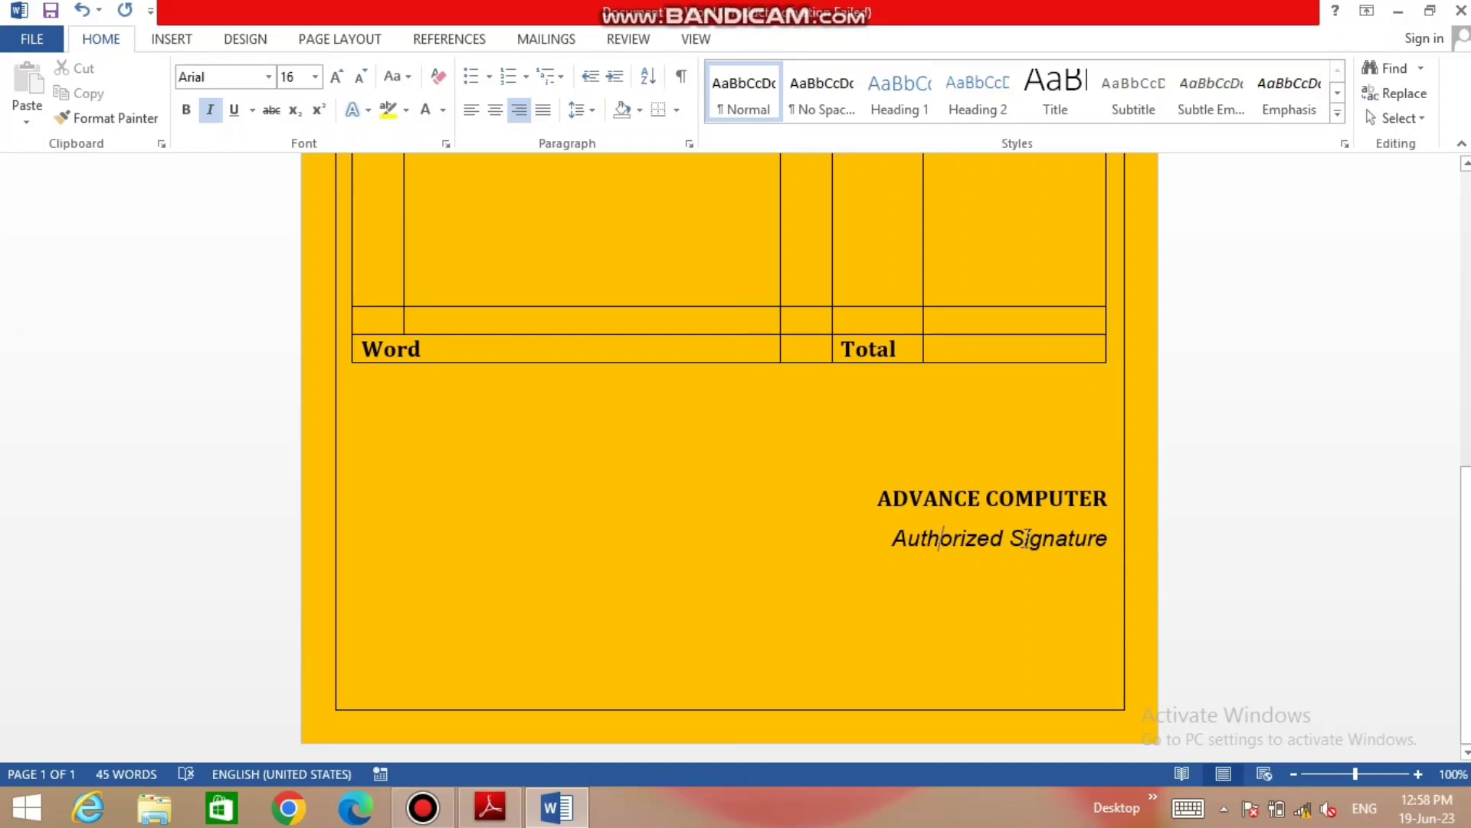
{"action": "scroll", "coordinate": [1016, 561], "scroll_direction": "up", "scroll_amount": 3}
{"action": "scroll", "coordinate": [1016, 560], "scroll_direction": "up", "scroll_amount": 4}
{"action": "scroll", "coordinate": [1016, 560], "scroll_direction": "up", "scroll_amount": 4}
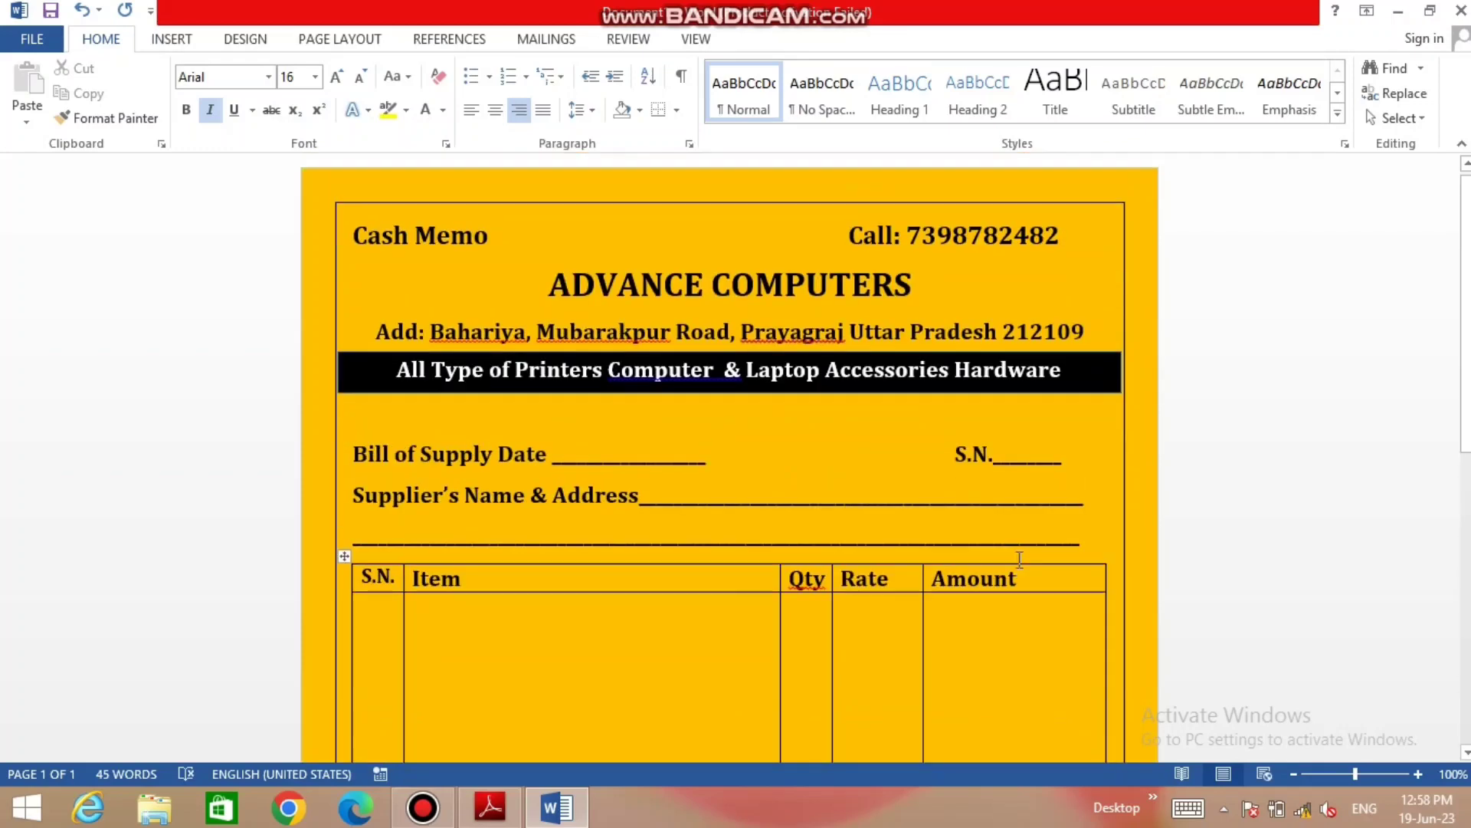